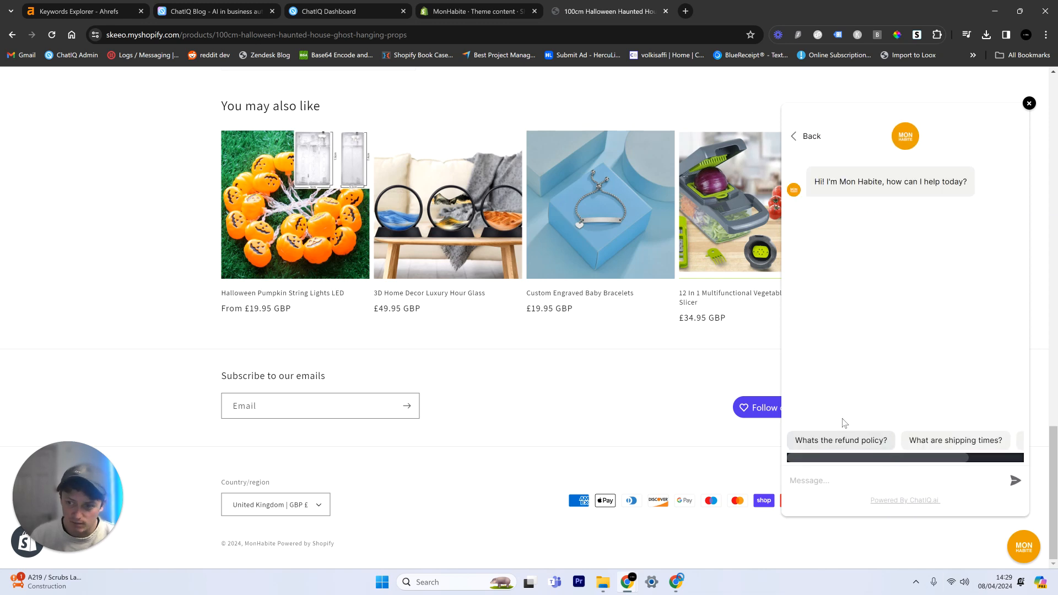
Step: Close the storefront chat window, switch to the Shopify admin, and open the default theme content of the current Dawn theme
click(1024, 547)
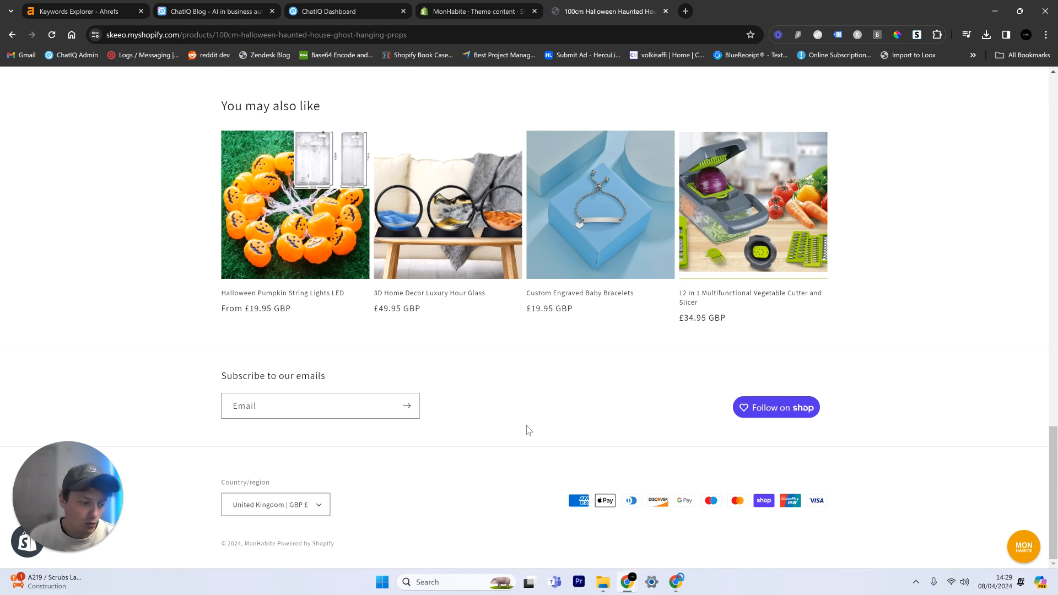
click(470, 5)
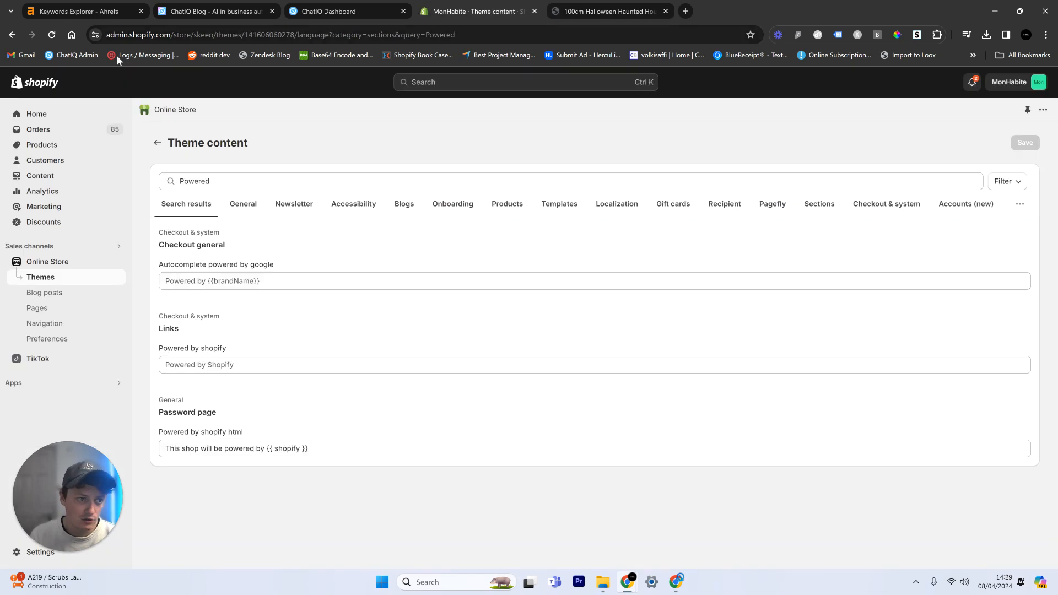
click(26, 275)
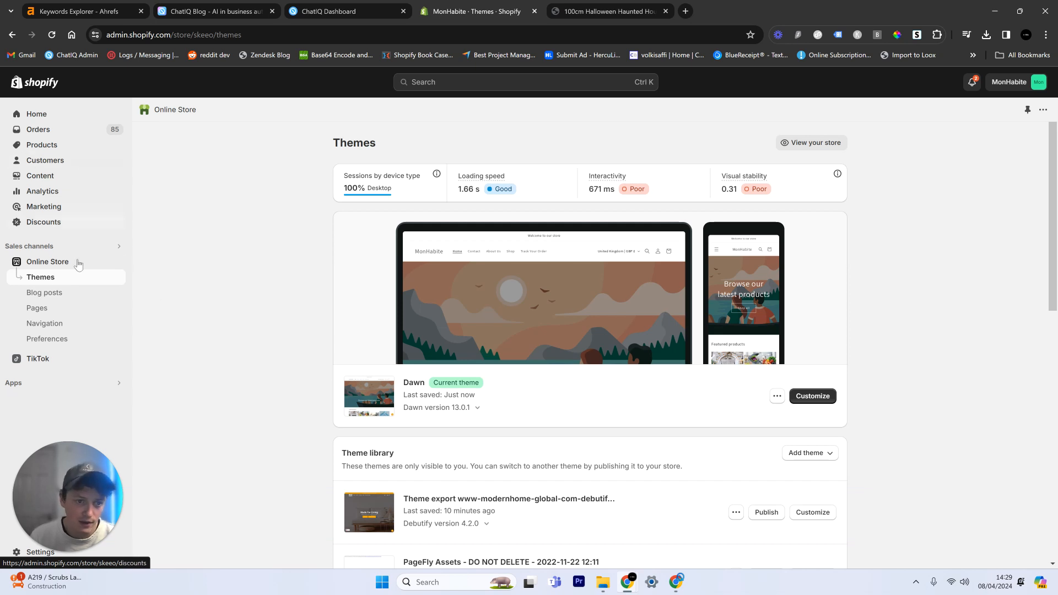
click(777, 396)
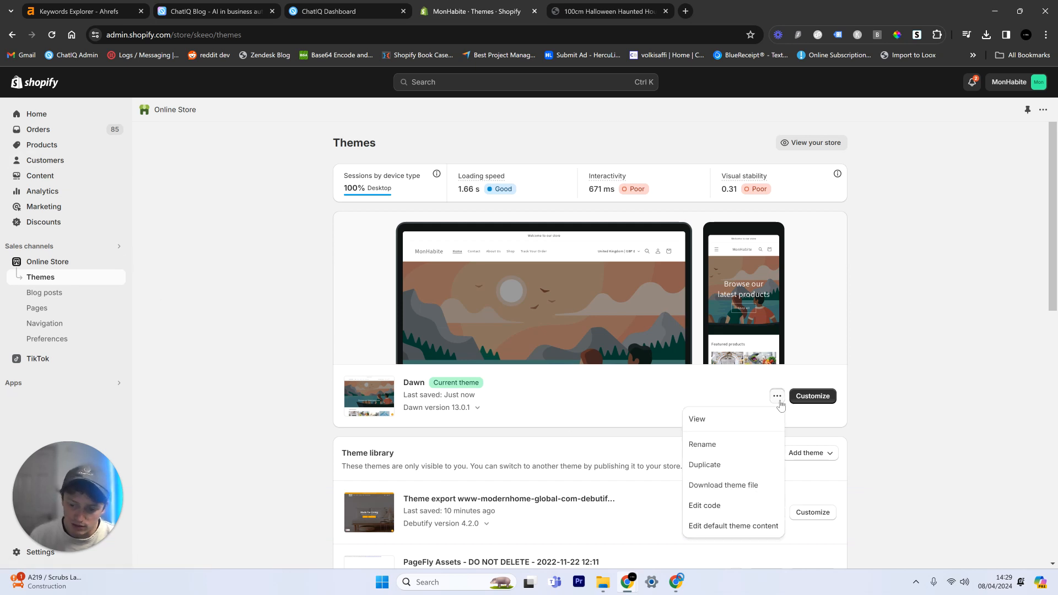
click(738, 526)
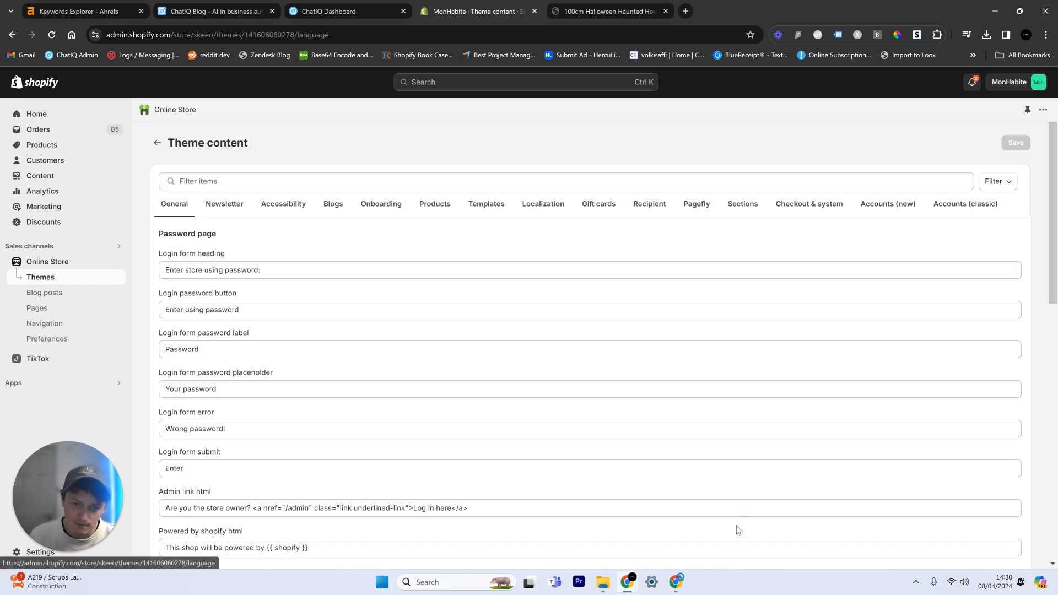
Step: Filter the theme content items for "powered"
click(203, 182)
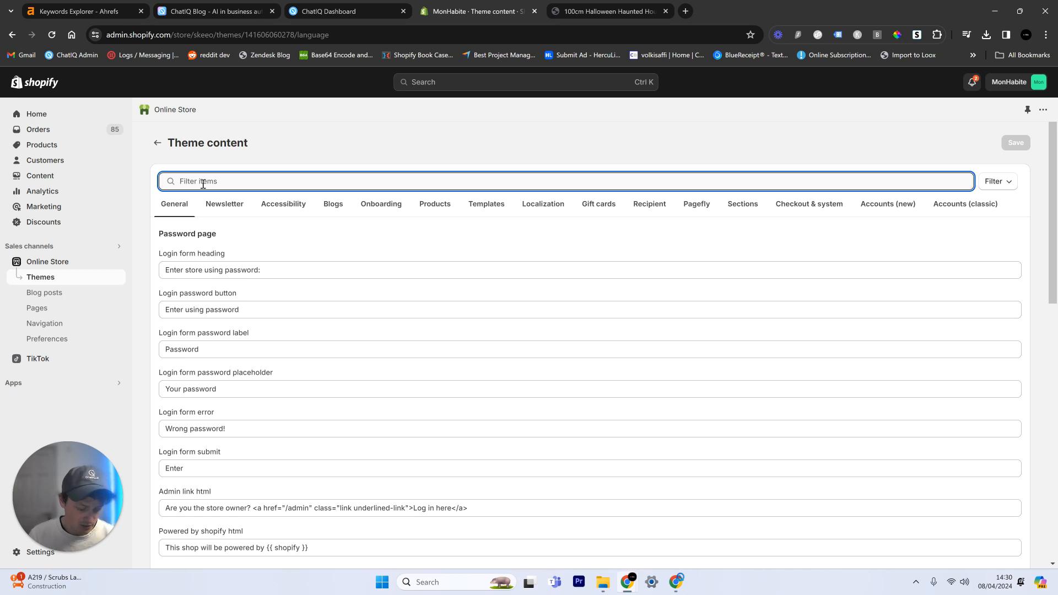
text(powered)
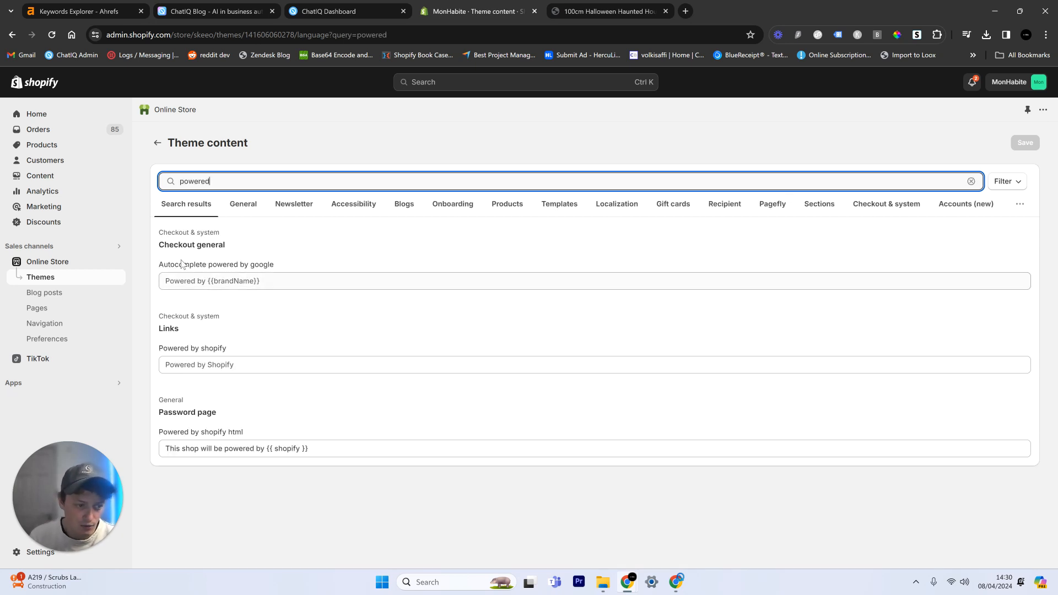
Step: Set the "Autocomplete powered by google" and "Powered by shopify" texts to "Powered By Monhabite" and save the theme content
drag(170, 329, 180, 329)
drag(172, 413, 231, 410)
click(189, 364)
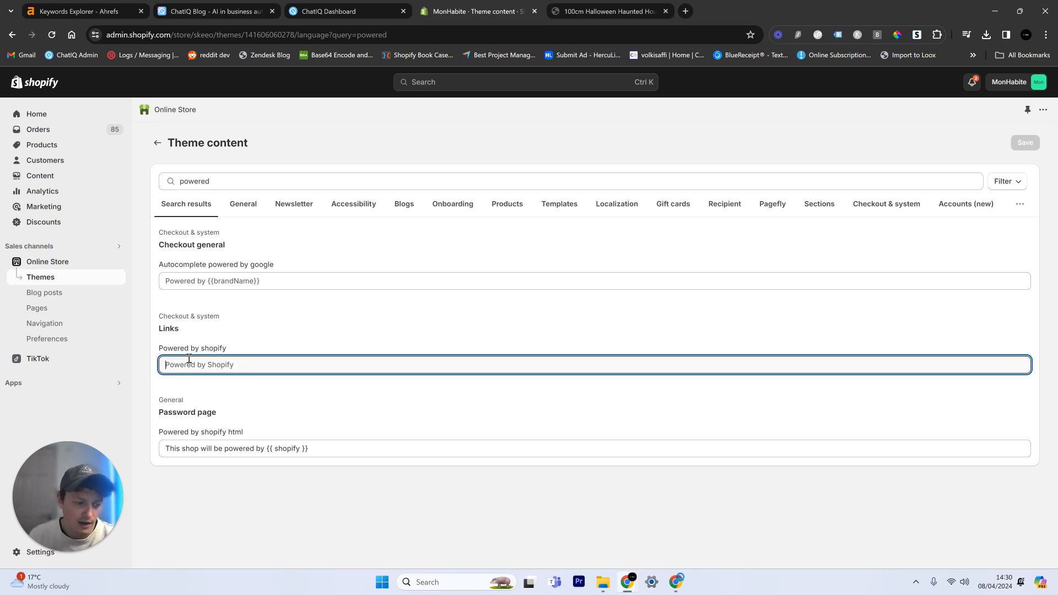
click(185, 281)
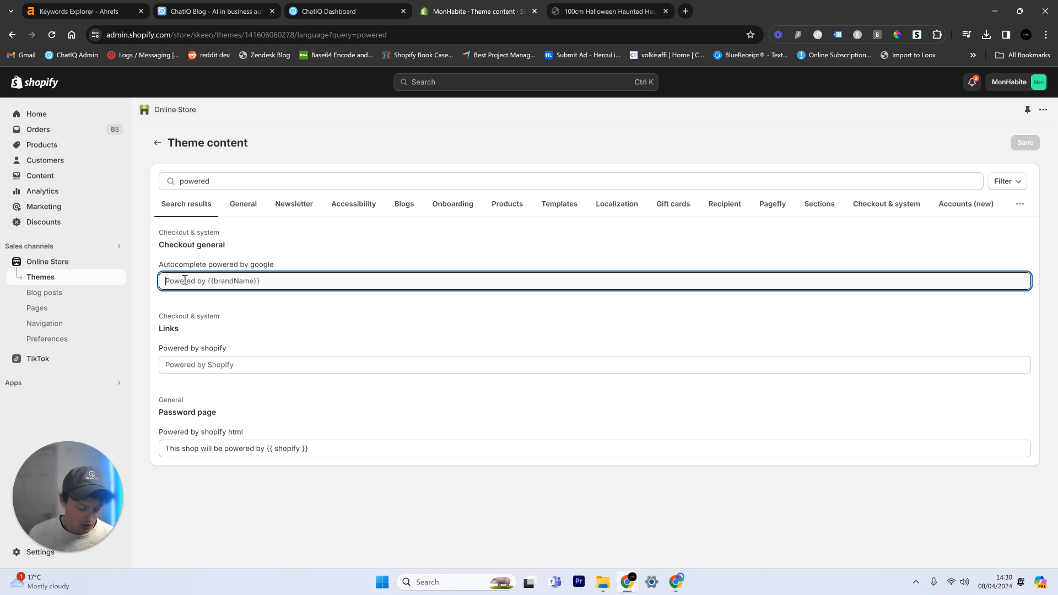
text(Powered By Monhabite)
click(206, 368)
text(Powered By Monhabite)
click(265, 339)
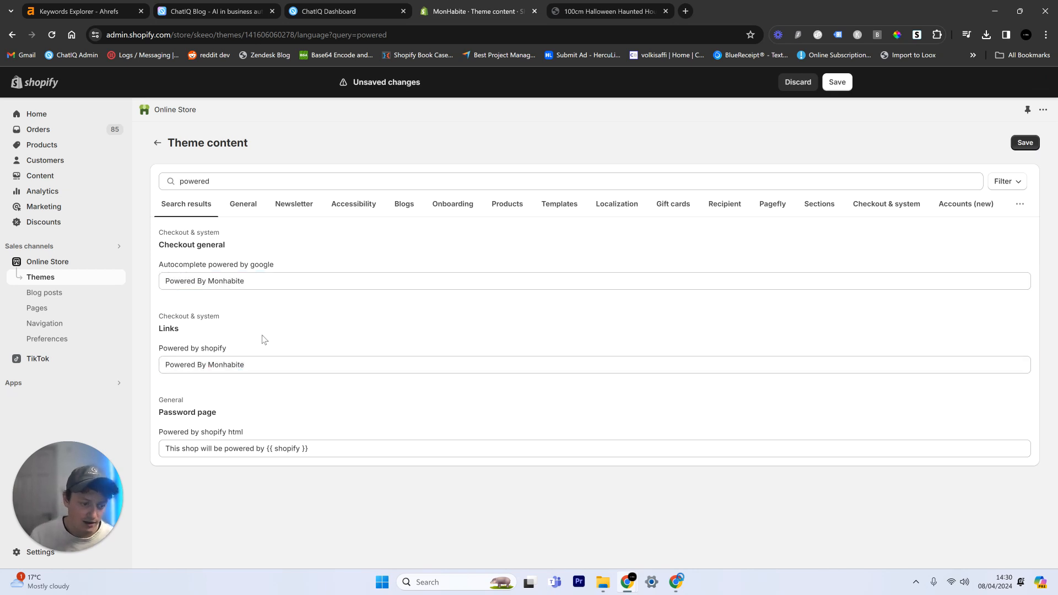
click(838, 84)
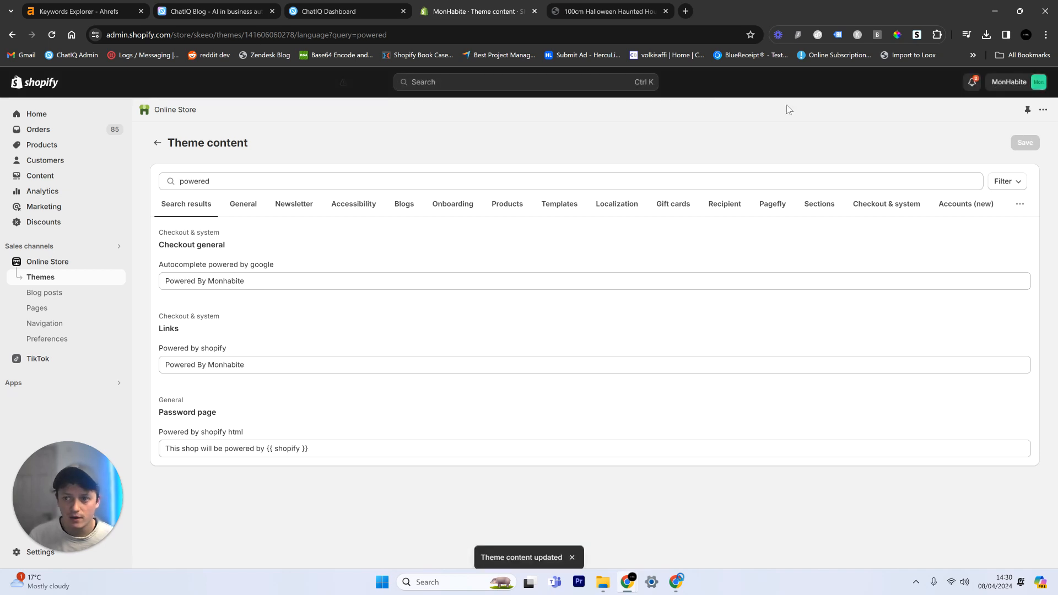
Step: Reload the storefront product page, check the footer's powered-by text, and test where its link leads
click(602, 7)
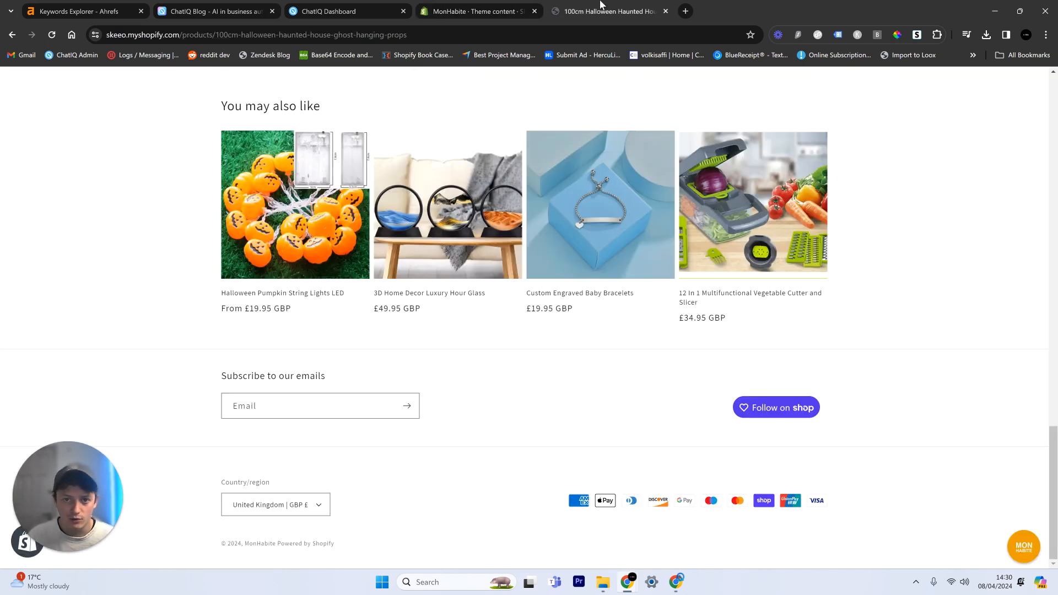
click(52, 35)
scroll(83, 351, down, 20)
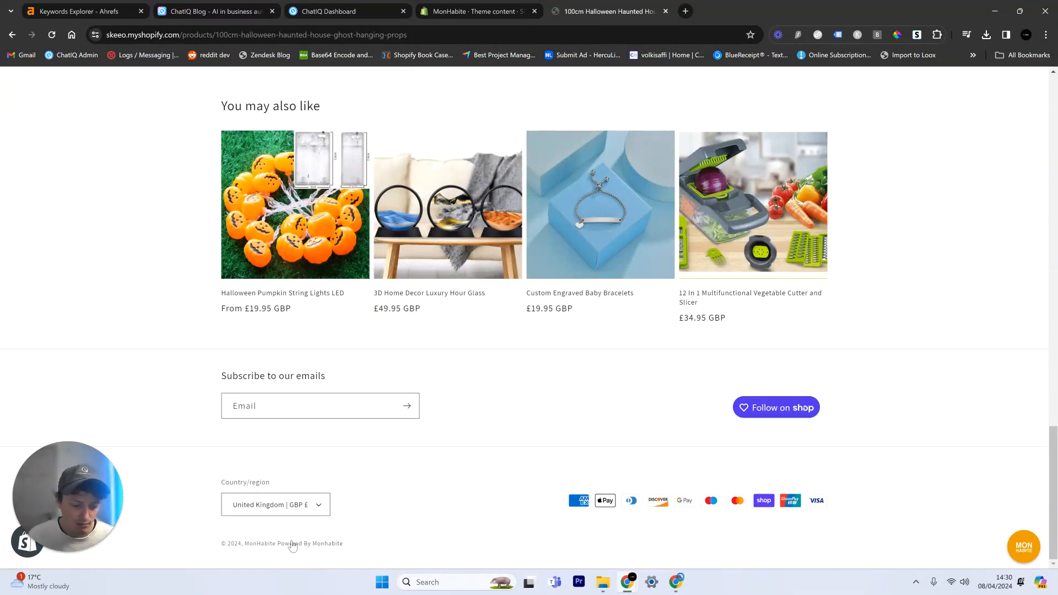
click(326, 546)
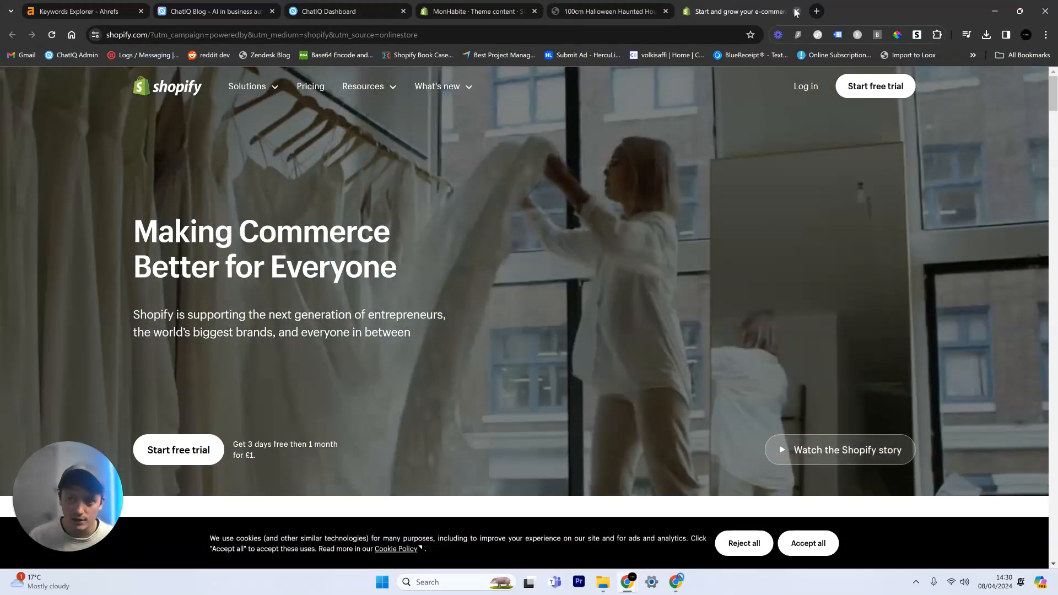
click(797, 11)
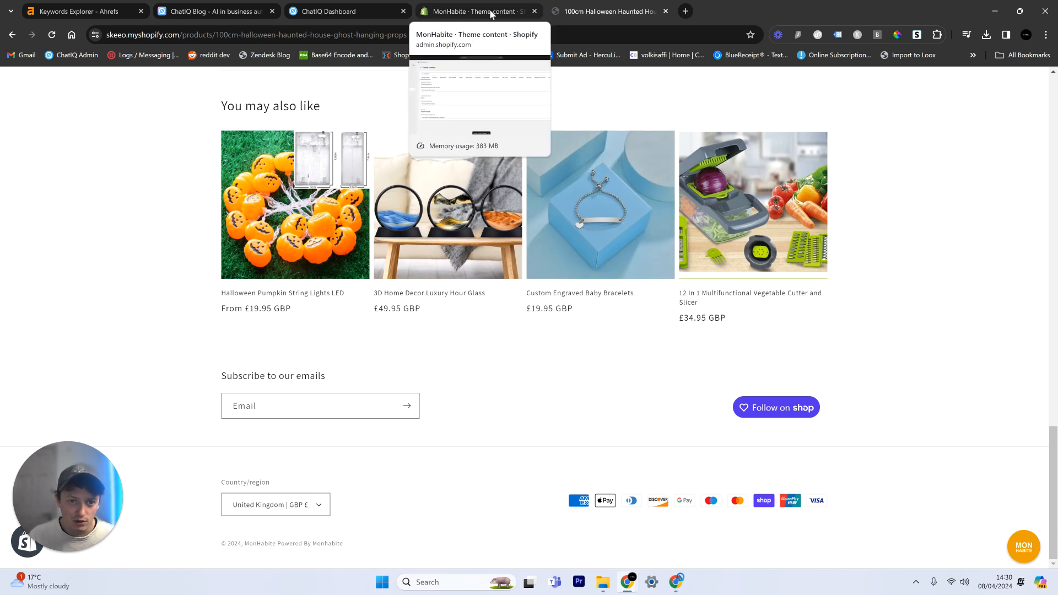
scroll(645, 397, up, 5)
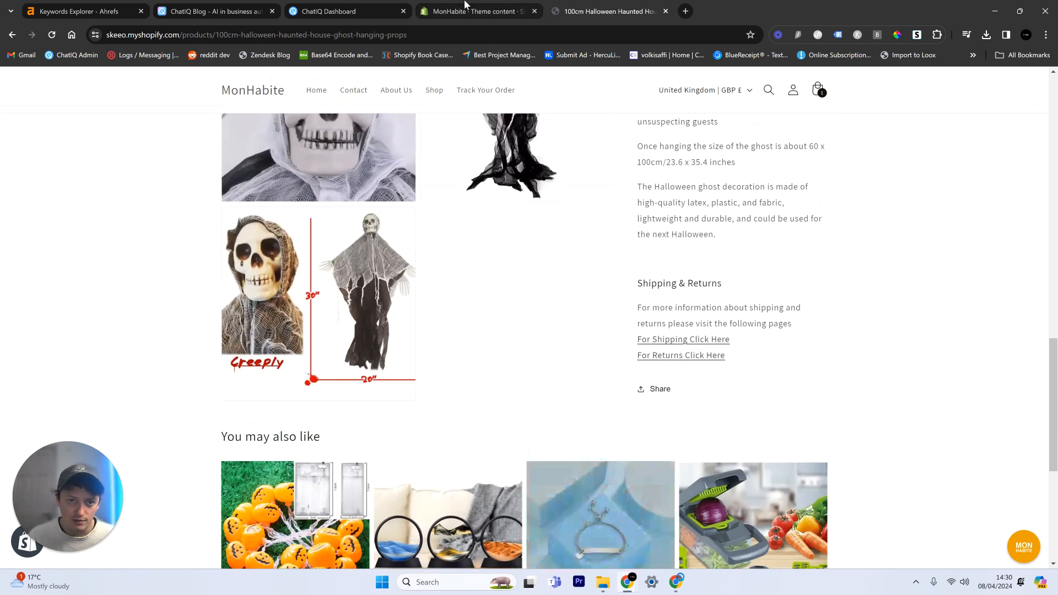
Step: Return to the store's themes in the Shopify admin and open the code editor for the current Dawn theme
click(465, 4)
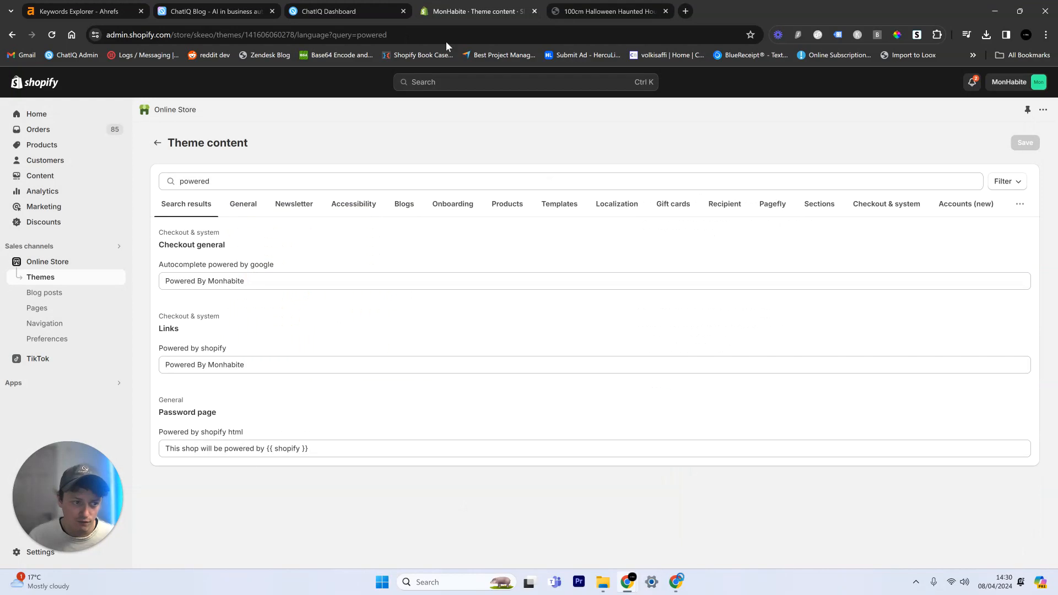
click(50, 278)
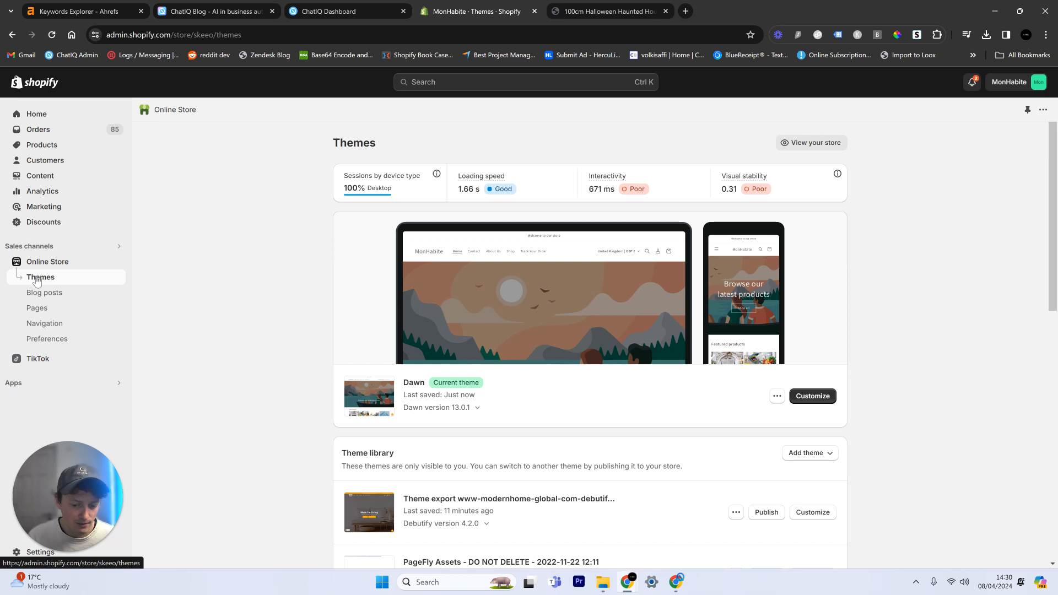
click(777, 397)
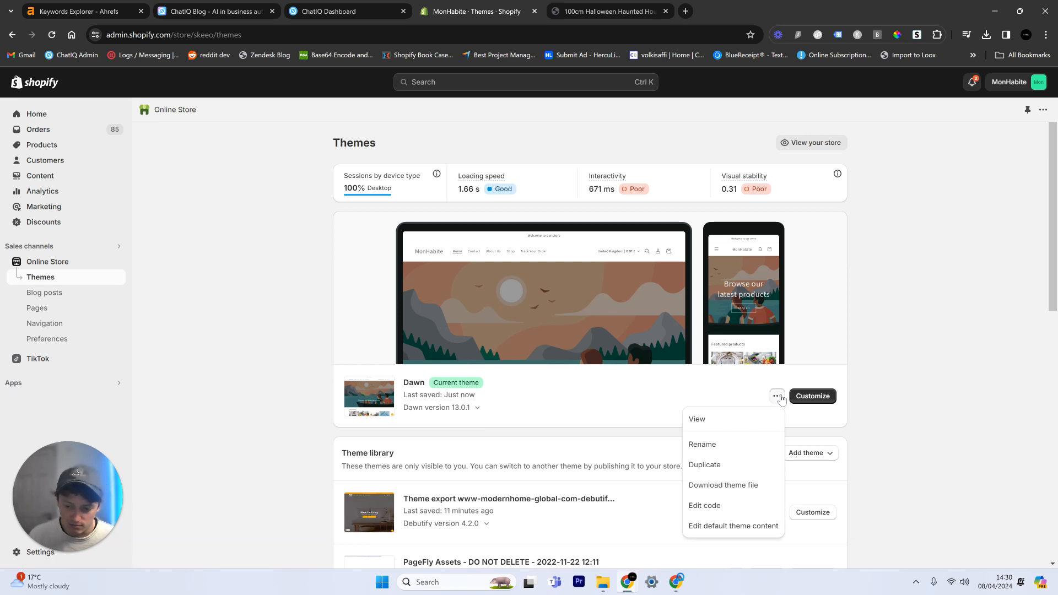
click(744, 506)
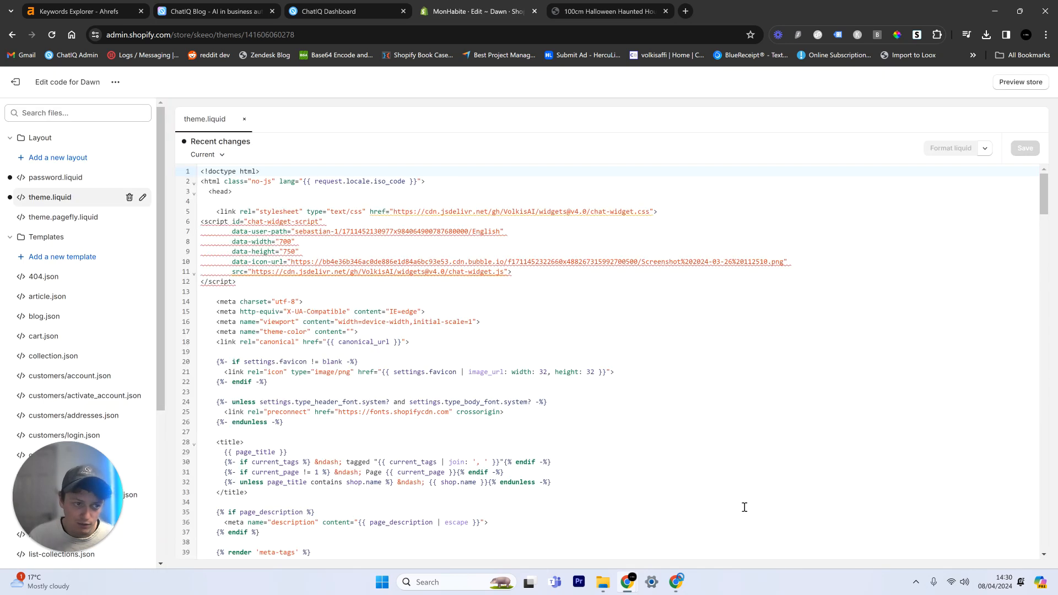
Step: Search the theme files for "theme" and open theme.liquid
click(45, 117)
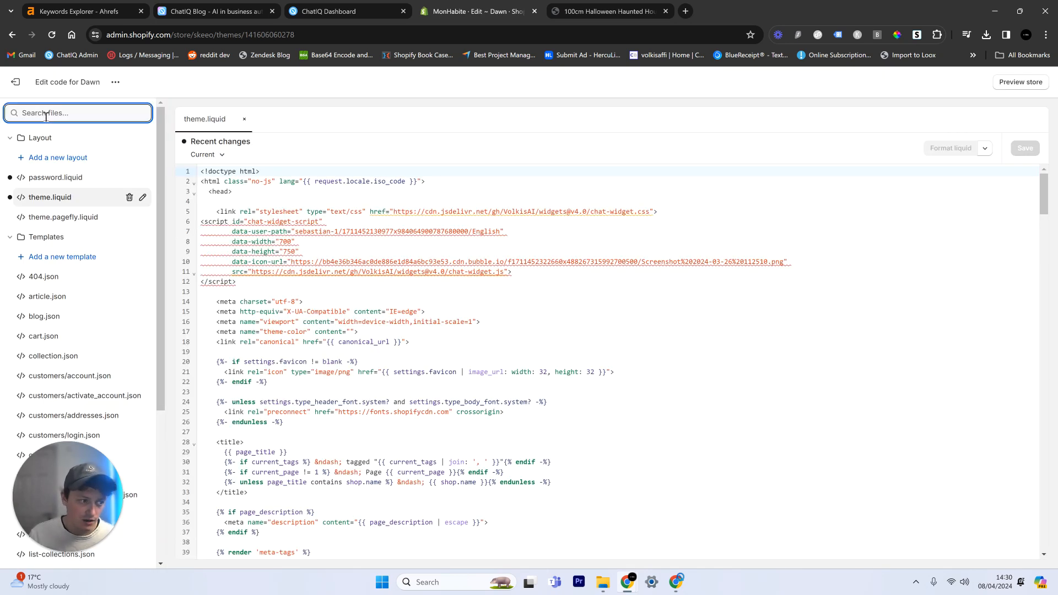
text(theme)
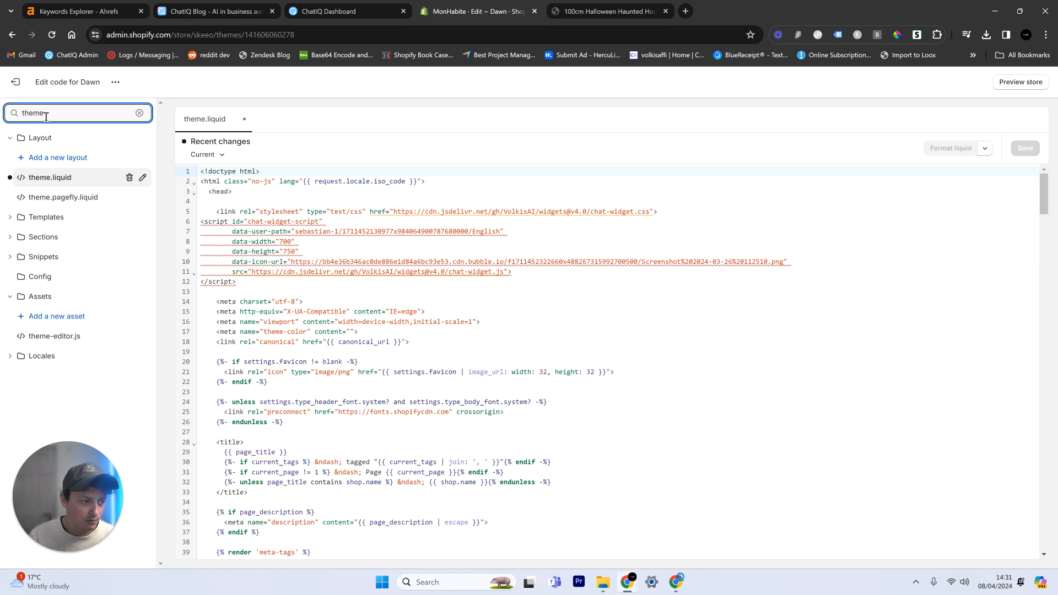
click(54, 183)
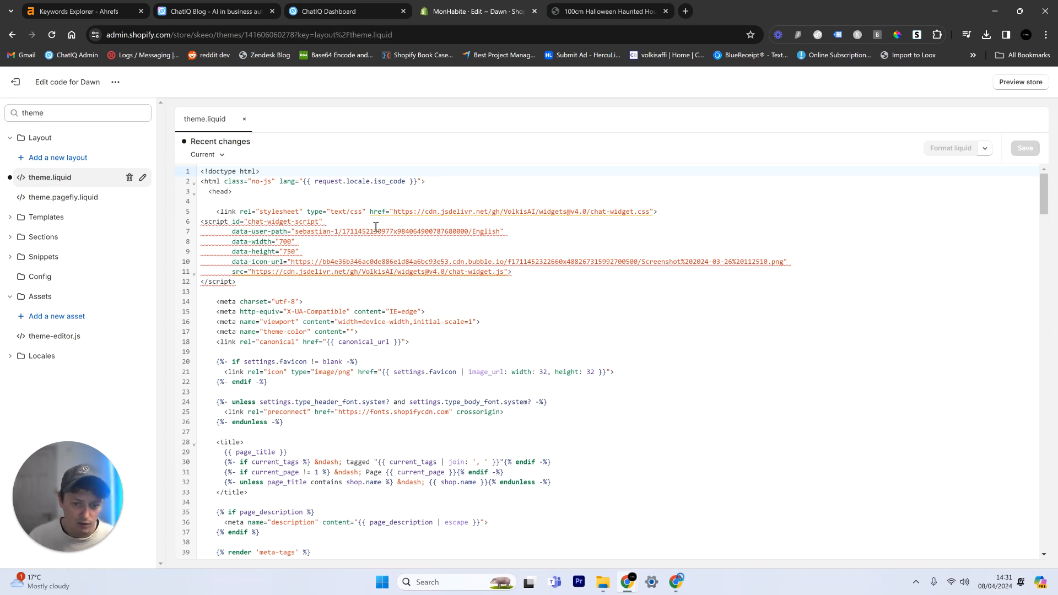
Step: Look through the theme.liquid code and search it for "powe"
scroll(504, 352, down, 18)
scroll(504, 352, down, 19)
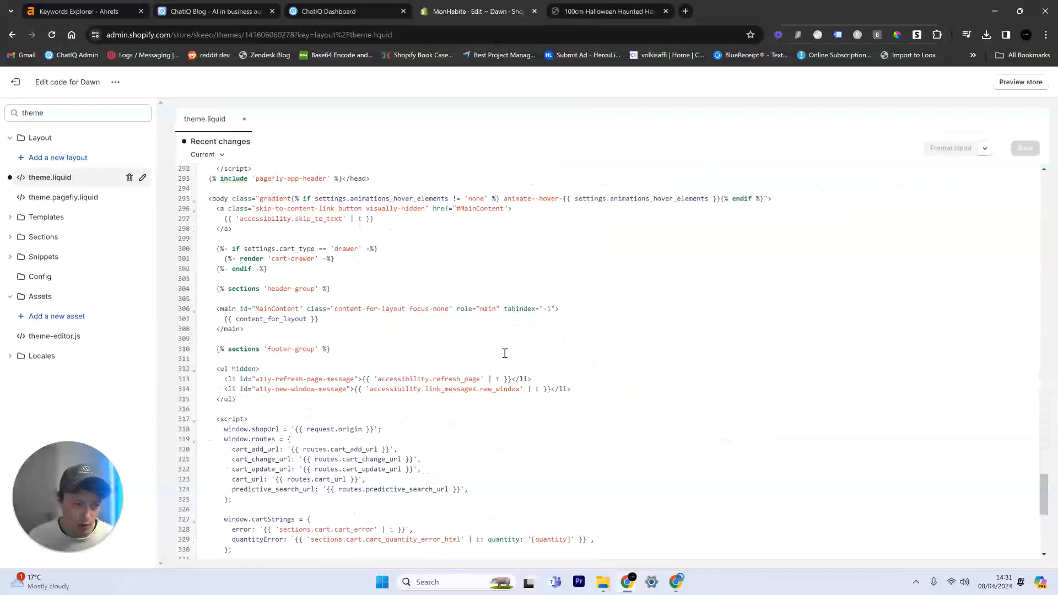
click(504, 352)
key(ctrl+f)
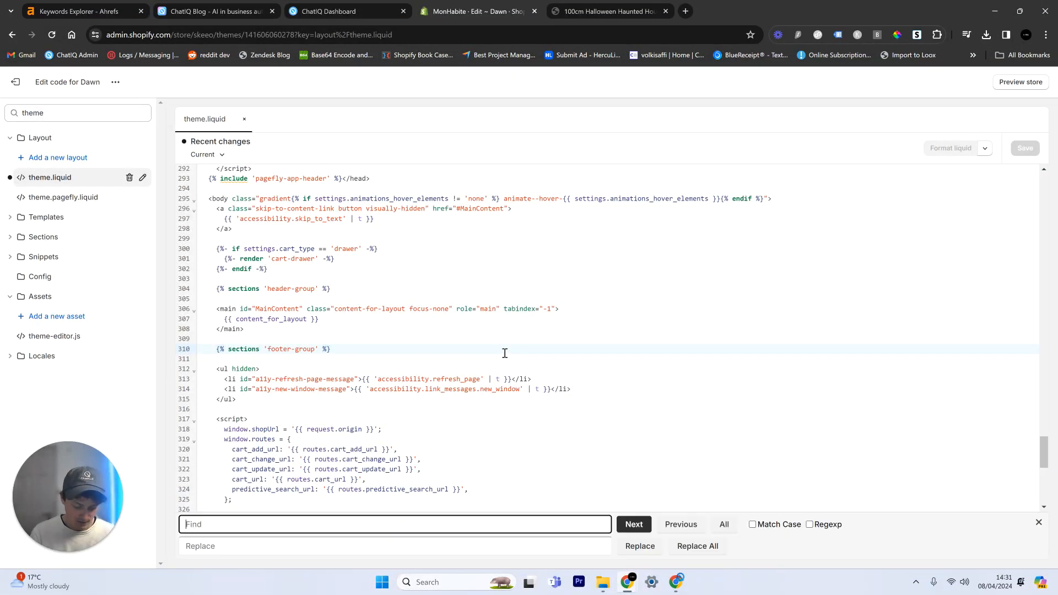
text(powe)
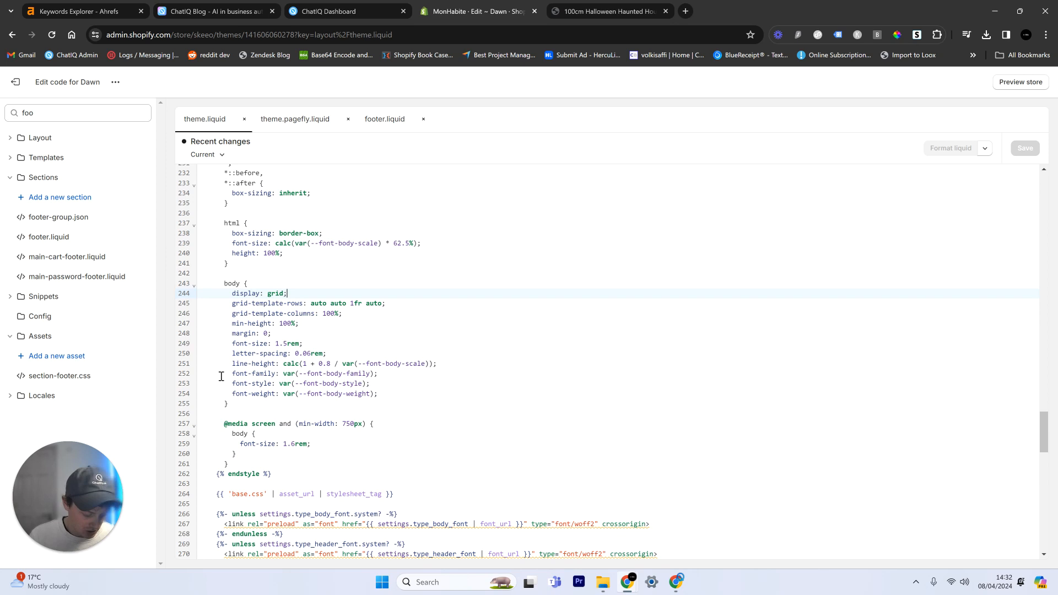
Step: Search the theme.liquid code for "copyright__content"
key(ctrl+f)
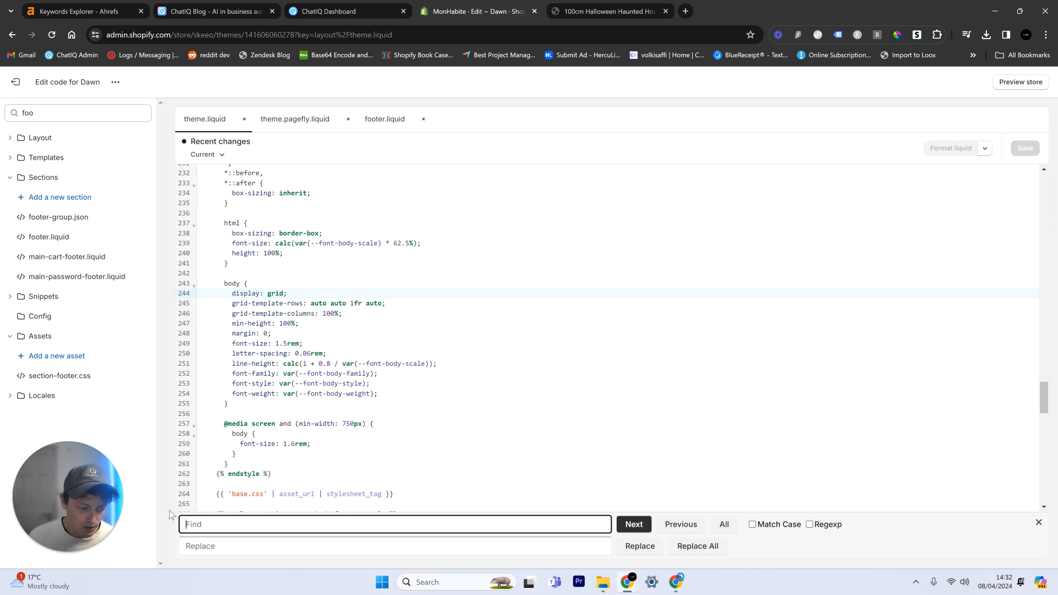
text(copyright__content)
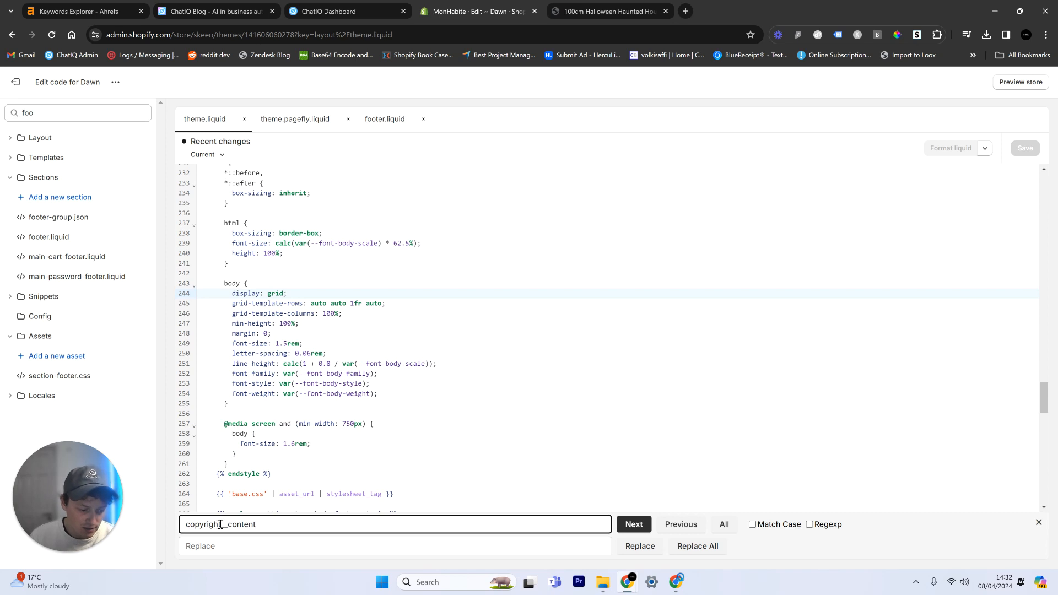
drag(222, 524, 228, 524)
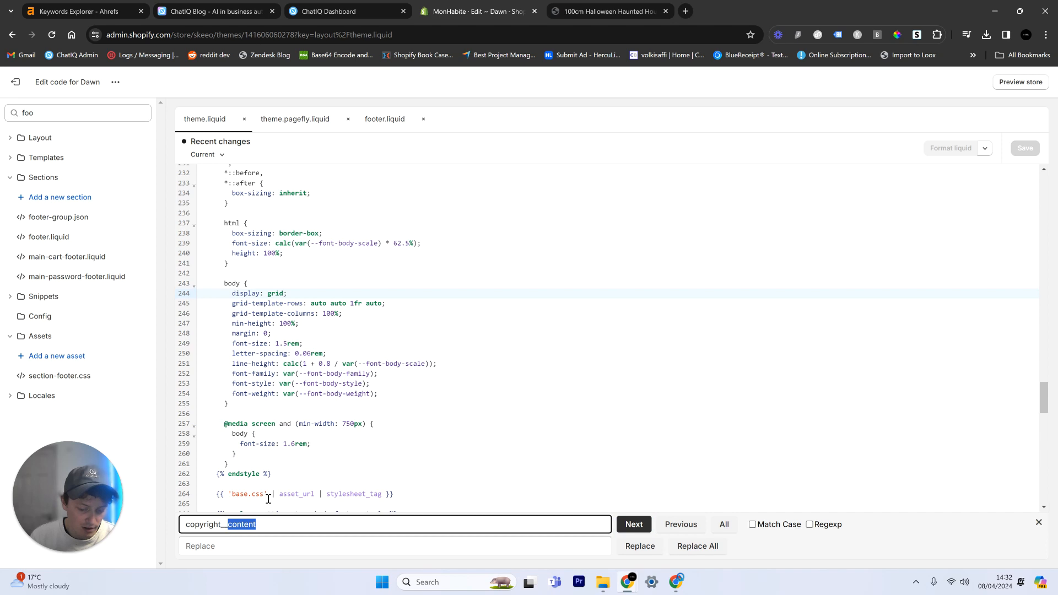
scroll(447, 422, down, 5)
scroll(447, 421, down, 15)
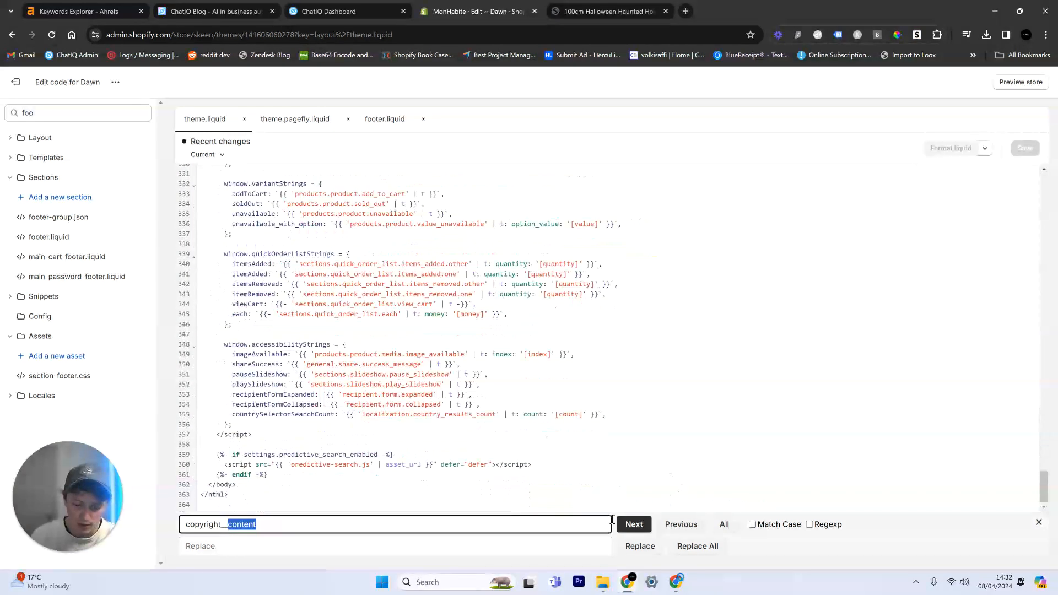
click(633, 531)
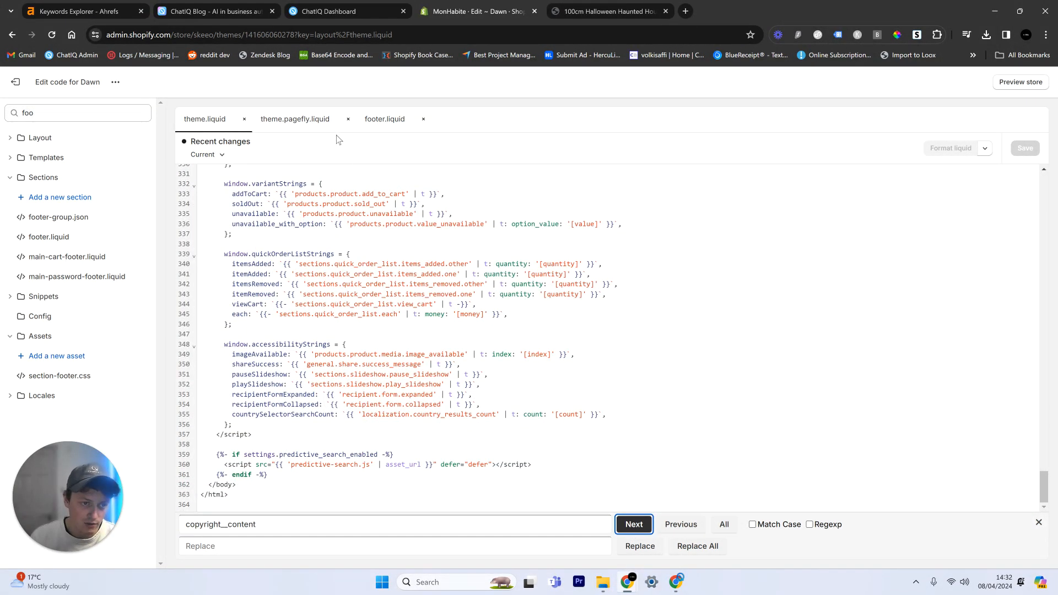
Step: Switch to footer.liquid, close theme.pagefly.liquid, and find "copyright__content" in the footer code
click(381, 124)
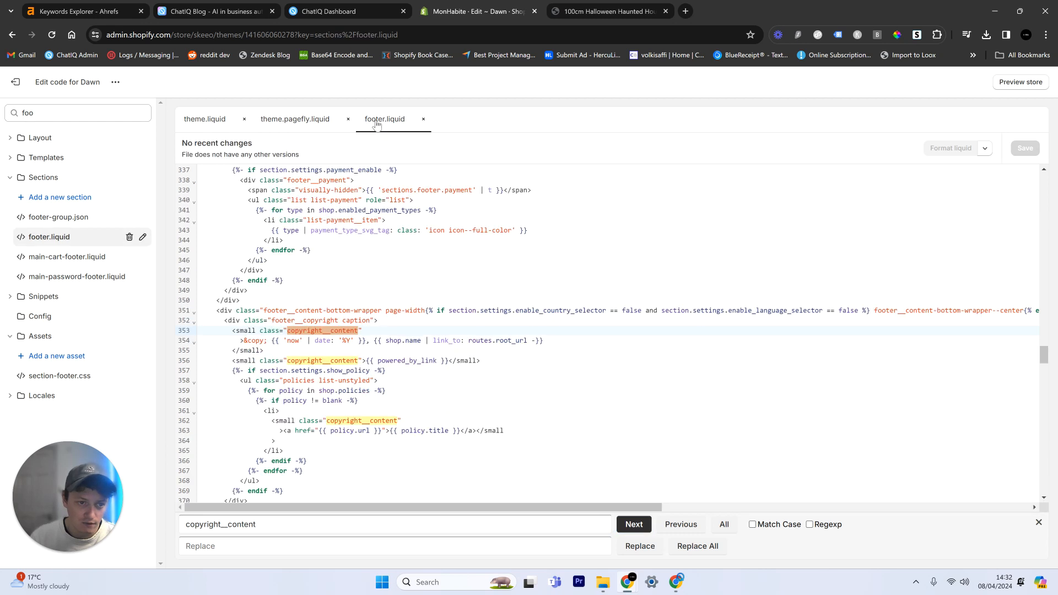
click(348, 119)
click(44, 114)
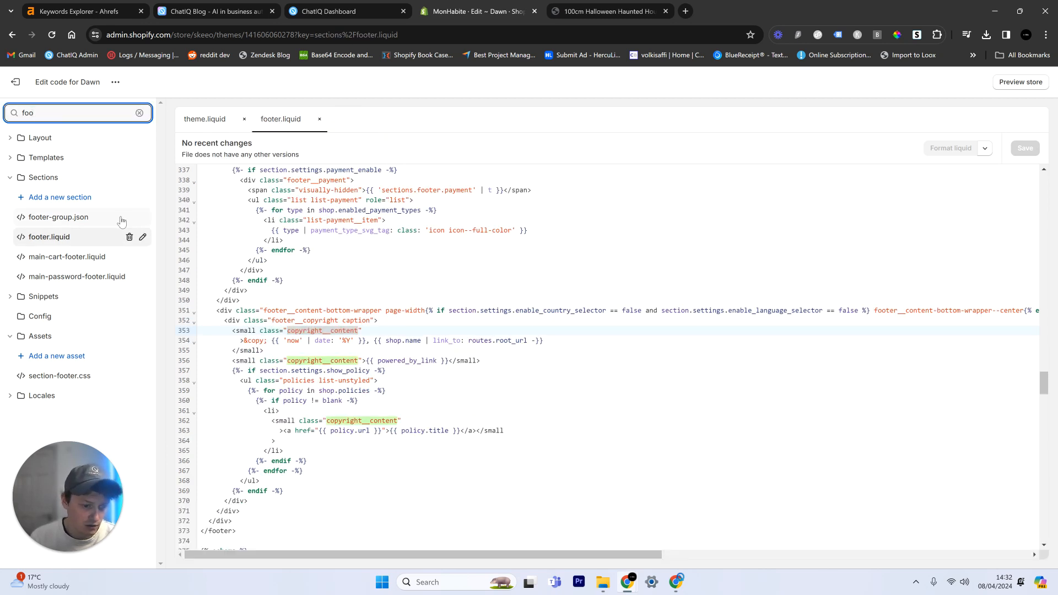
click(330, 421)
key(ctrl+f)
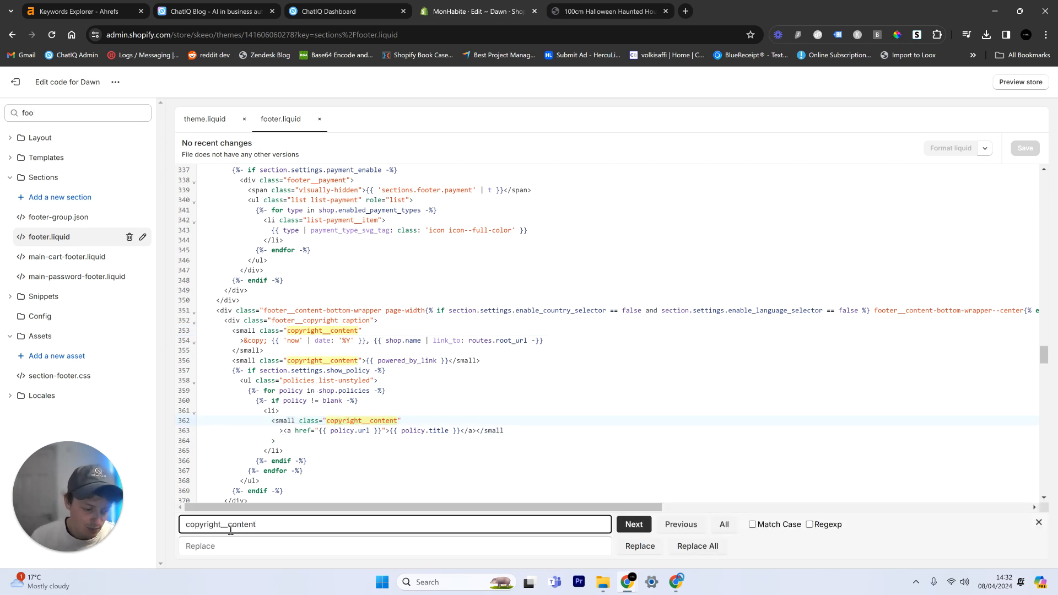
click(634, 524)
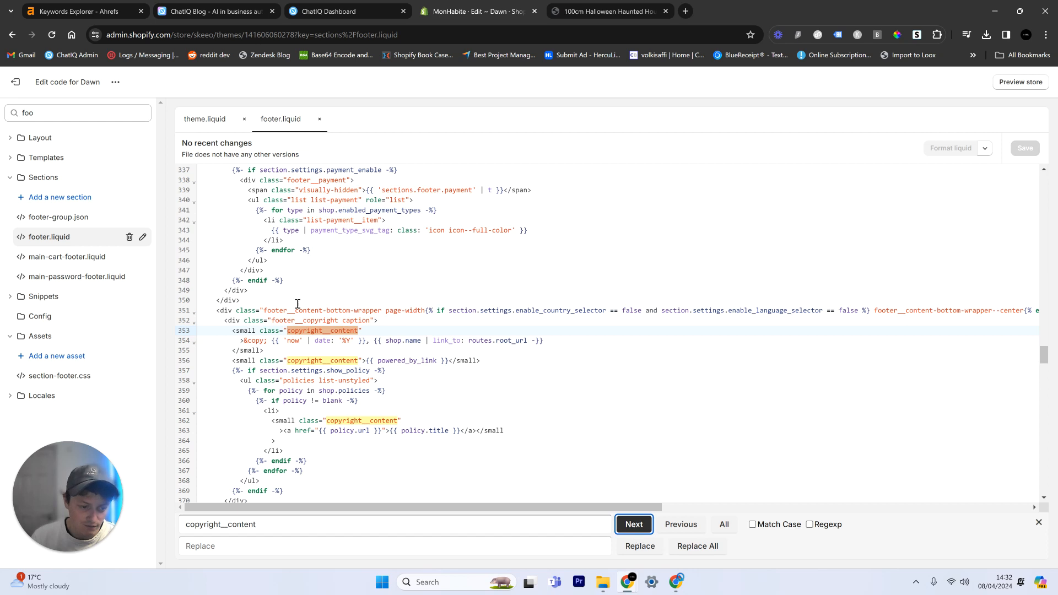
Step: Delete the small copyright__content line containing {{ powered_by_link }} from footer.liquid and save the file
click(331, 331)
double_click(365, 421)
drag(294, 433, 422, 436)
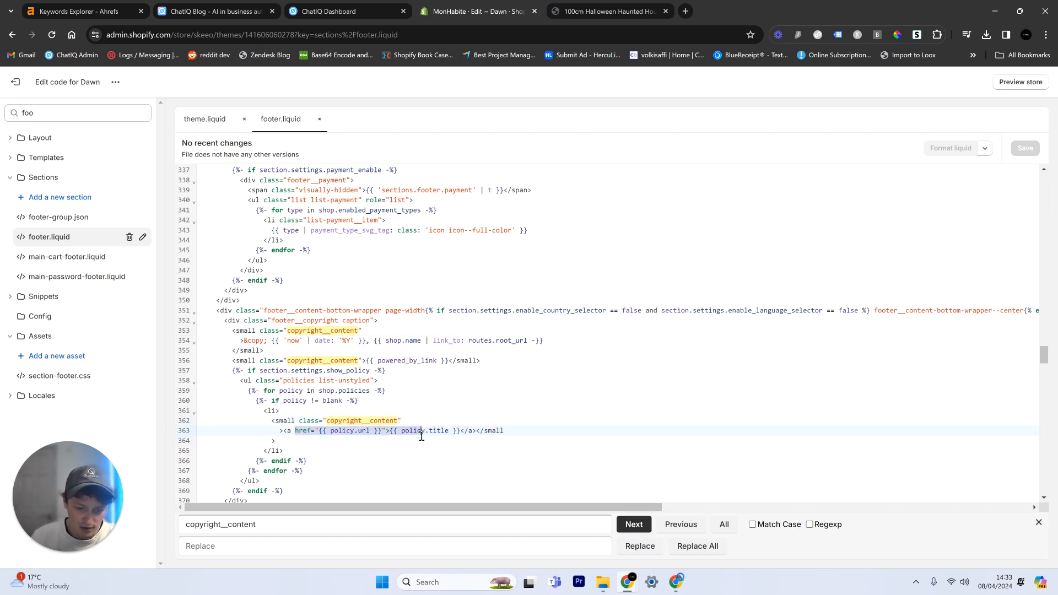
drag(382, 360, 436, 361)
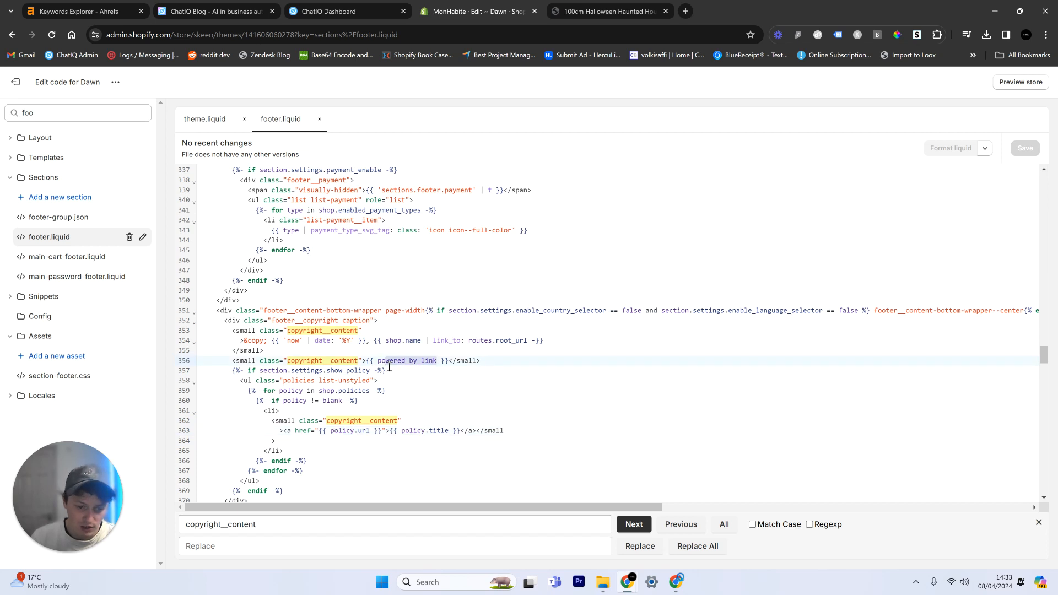
drag(232, 361, 482, 356)
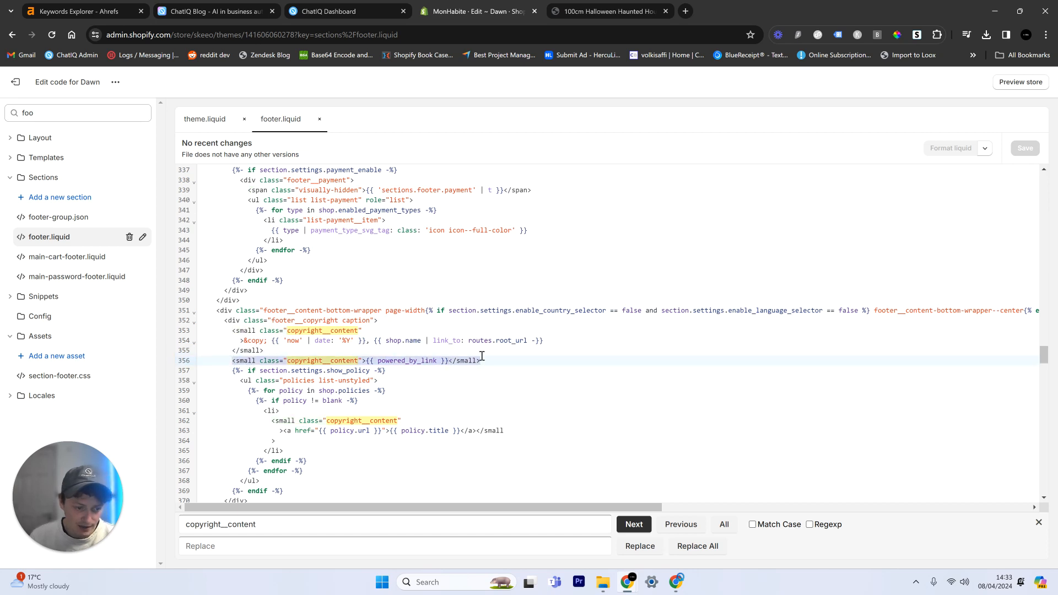
key(BackSpace)
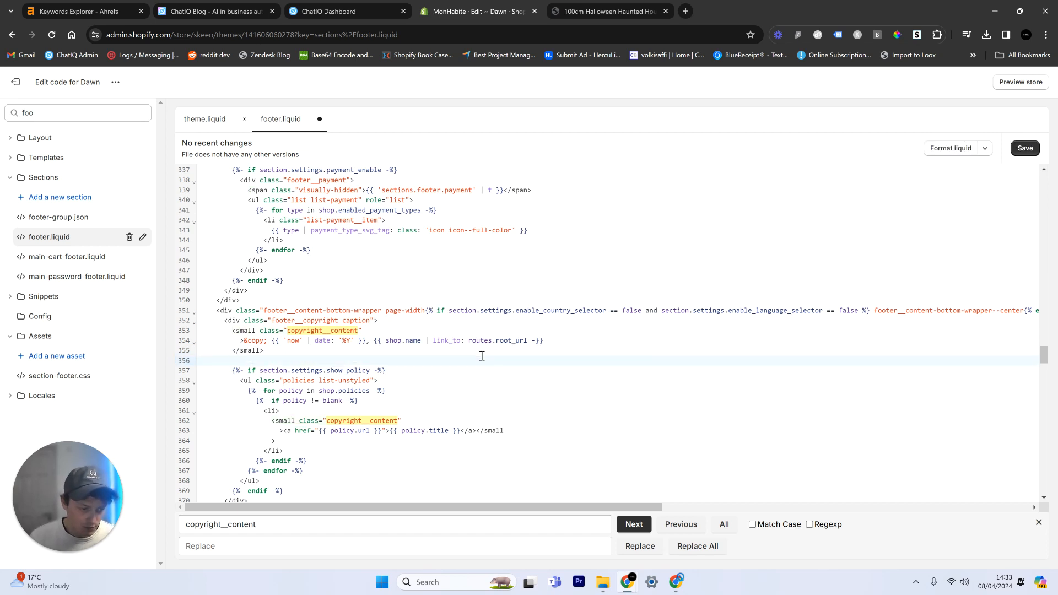
click(1035, 150)
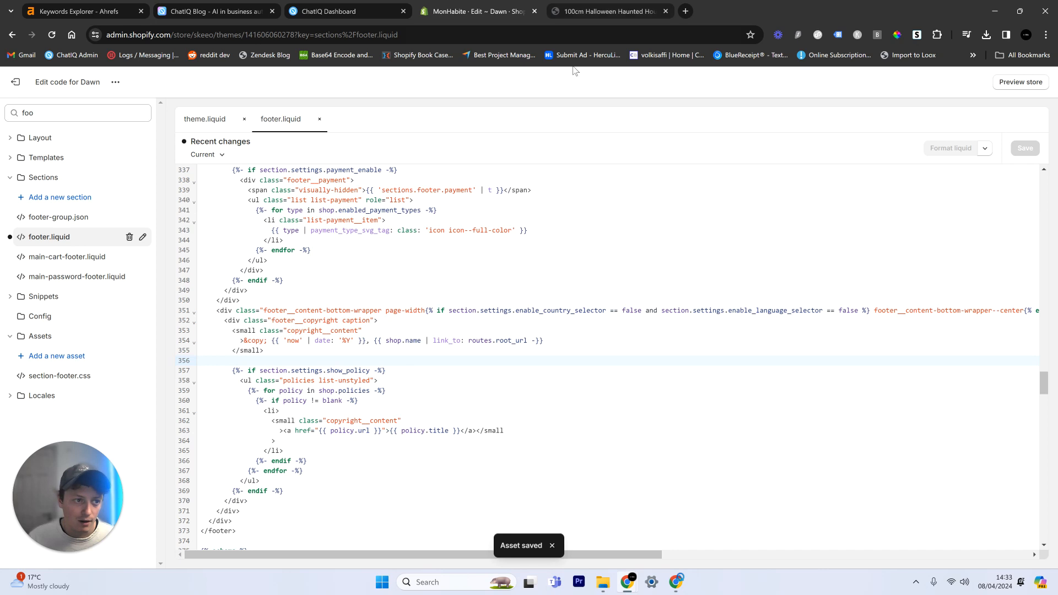
Step: Switch to the storefront's Halloween ghost product page and check its footer for the "Powered by Shopify" text
key(ctrl+Tab)
scroll(928, 243, down, 10)
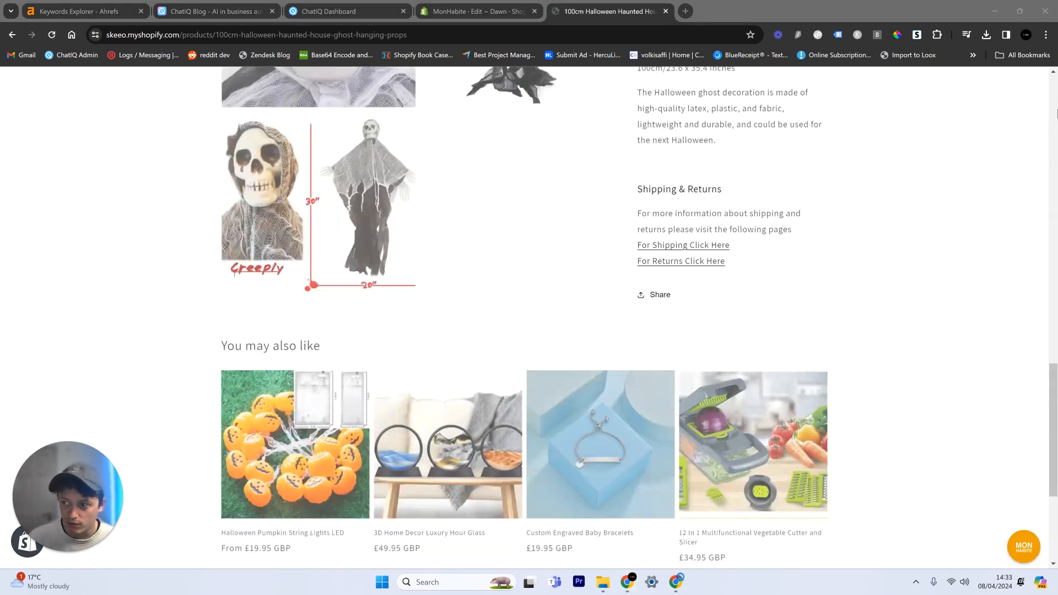
scroll(679, 342, down, 5)
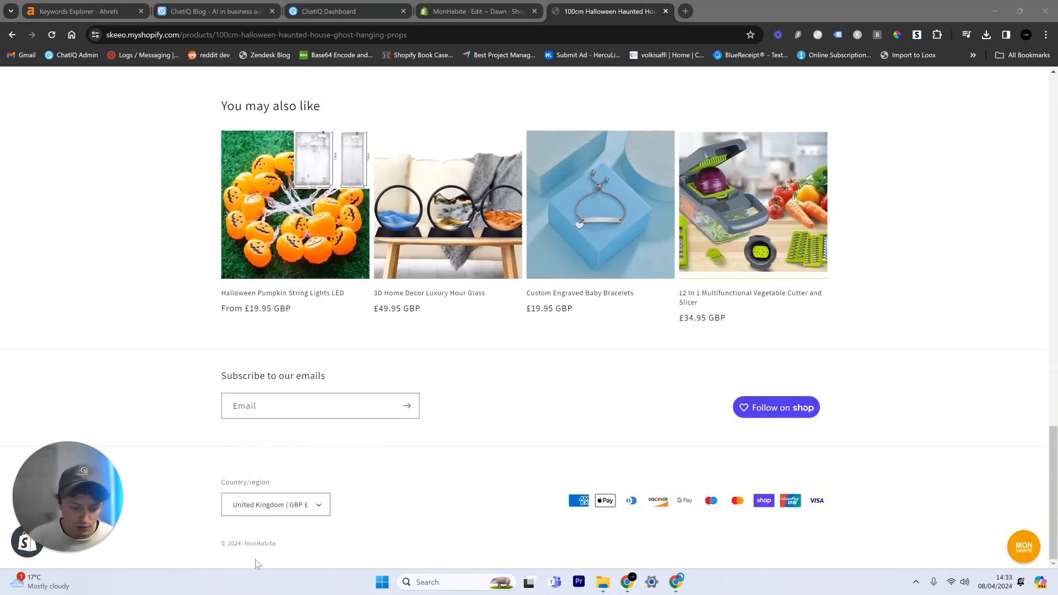
click(292, 552)
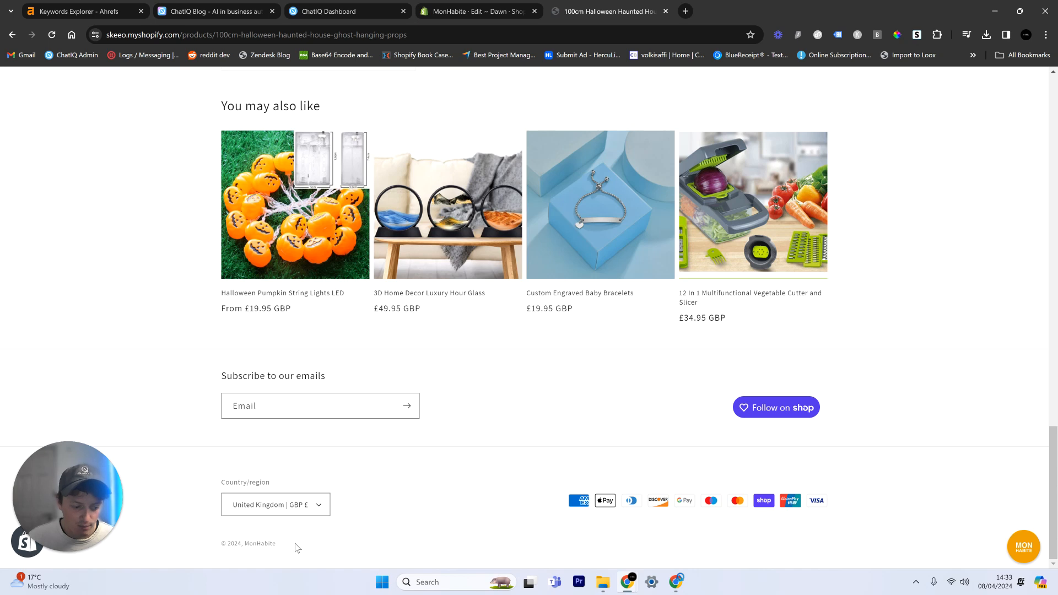
Step: Open the store's home page through the MonHabite footer link and look over its featured products and footer
click(259, 544)
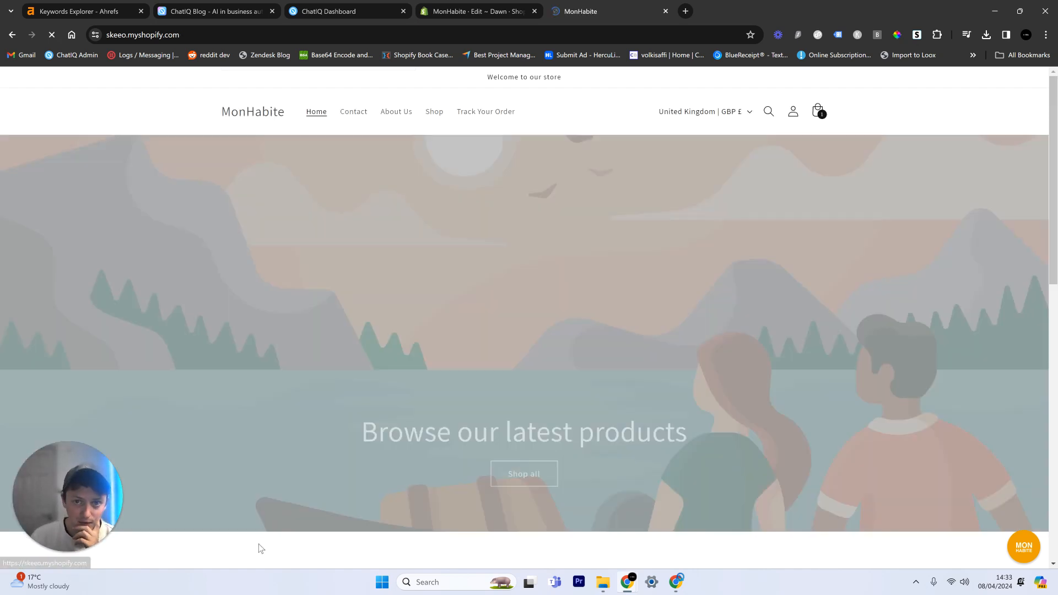
scroll(246, 551, down, 6)
scroll(246, 551, down, 5)
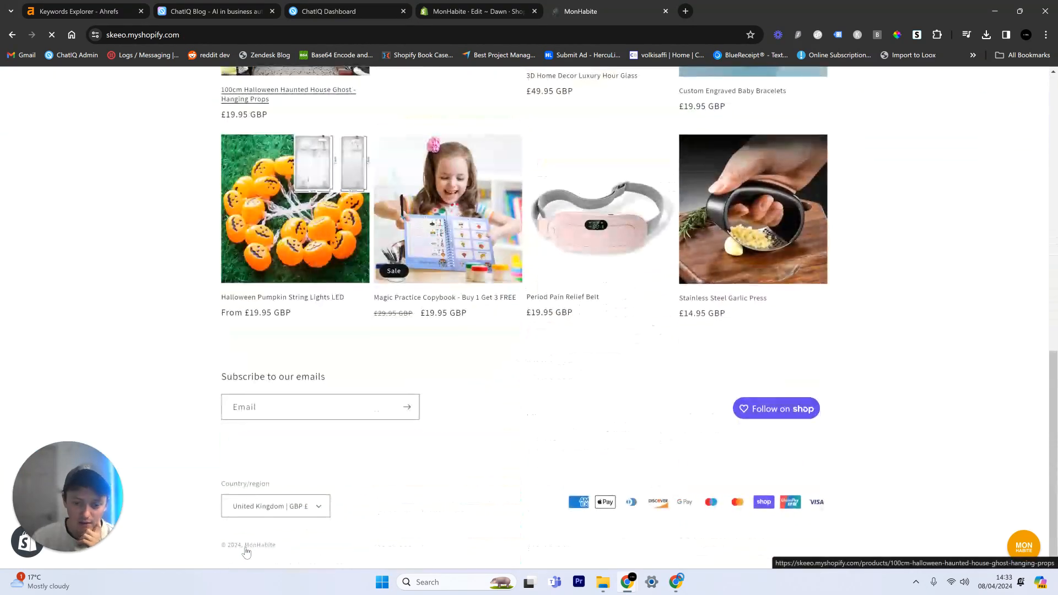
scroll(469, 484, up, 10)
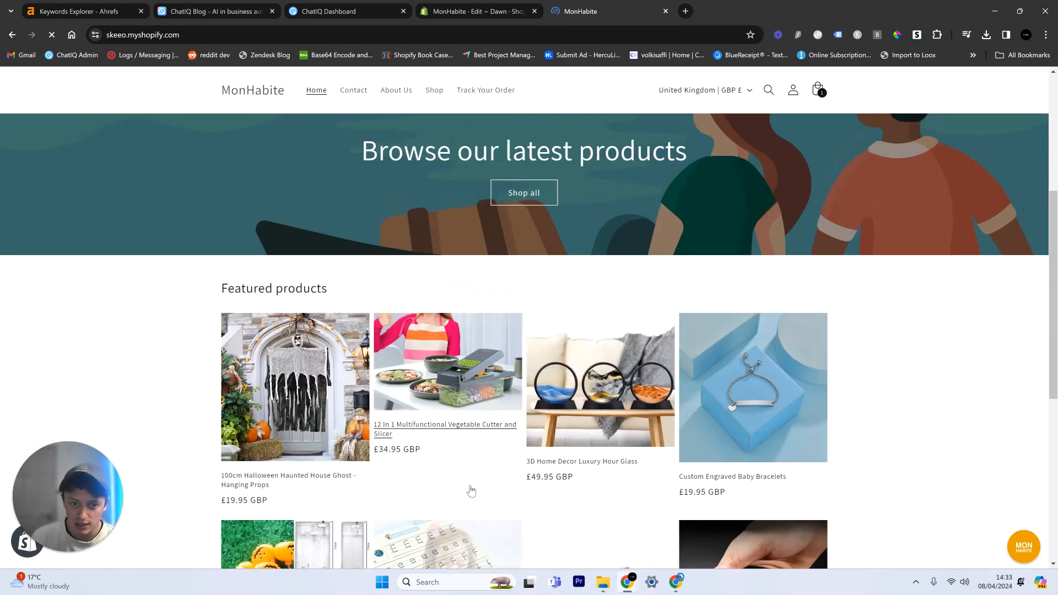
scroll(470, 485, down, 4)
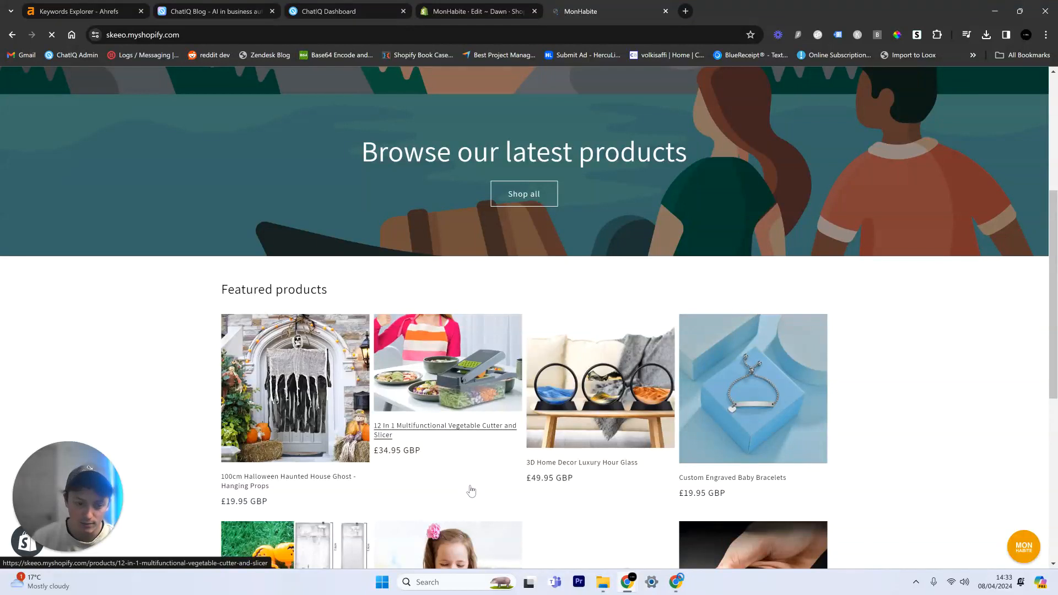
scroll(472, 490, down, 1)
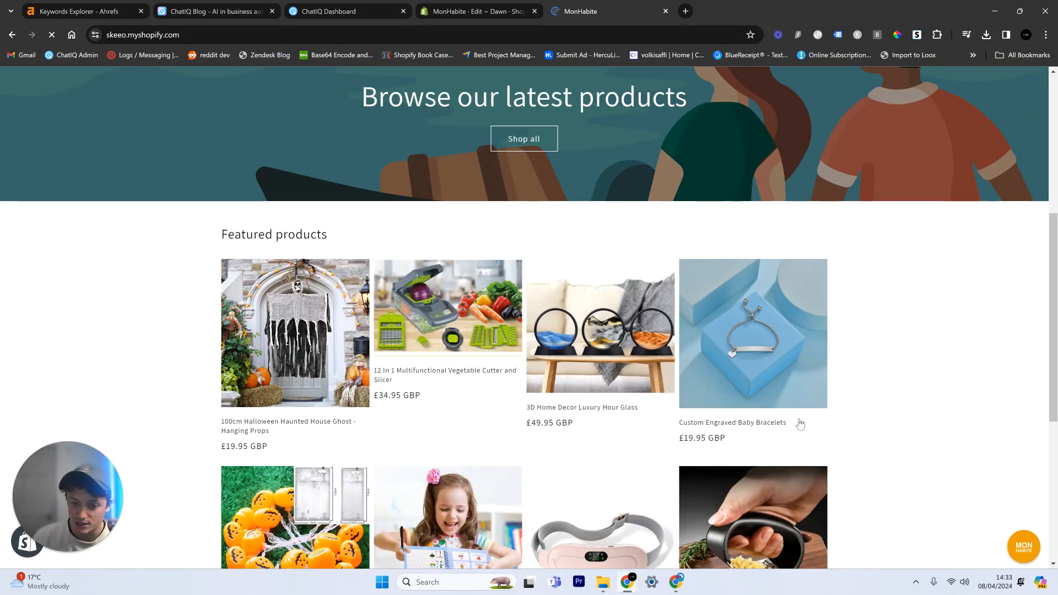
scroll(473, 359, down, 1)
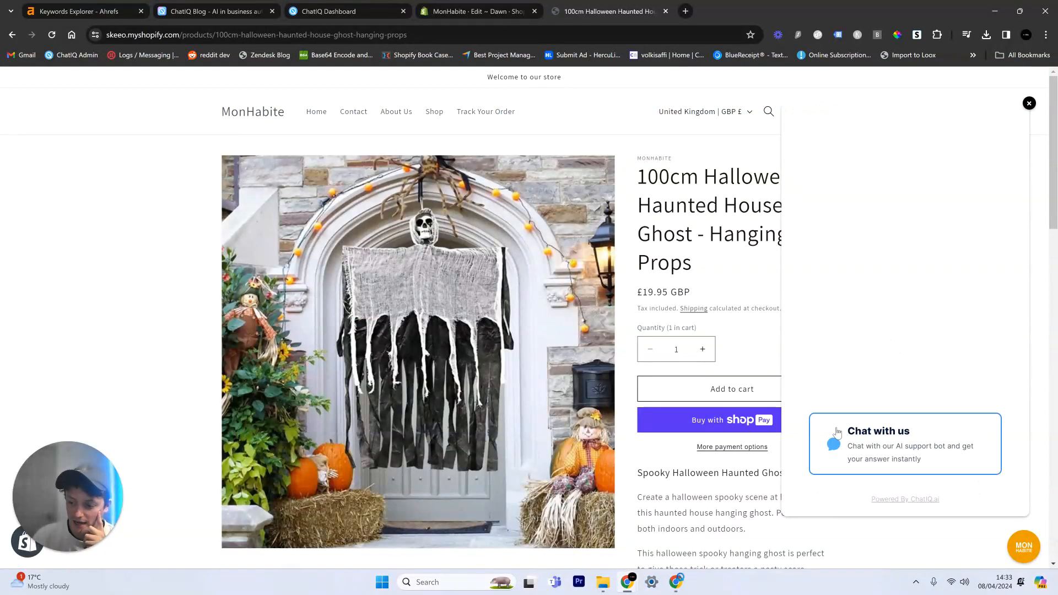
Step: Open the store's chat widget on the ghost product page and ask the support bot "Whats the refund policy?"
click(988, 527)
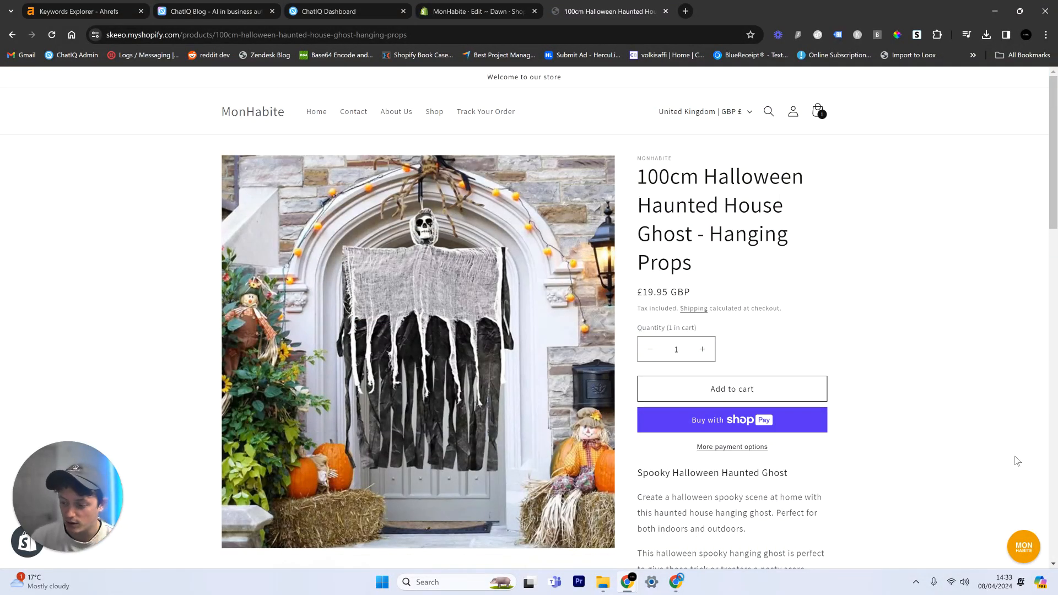
click(1023, 546)
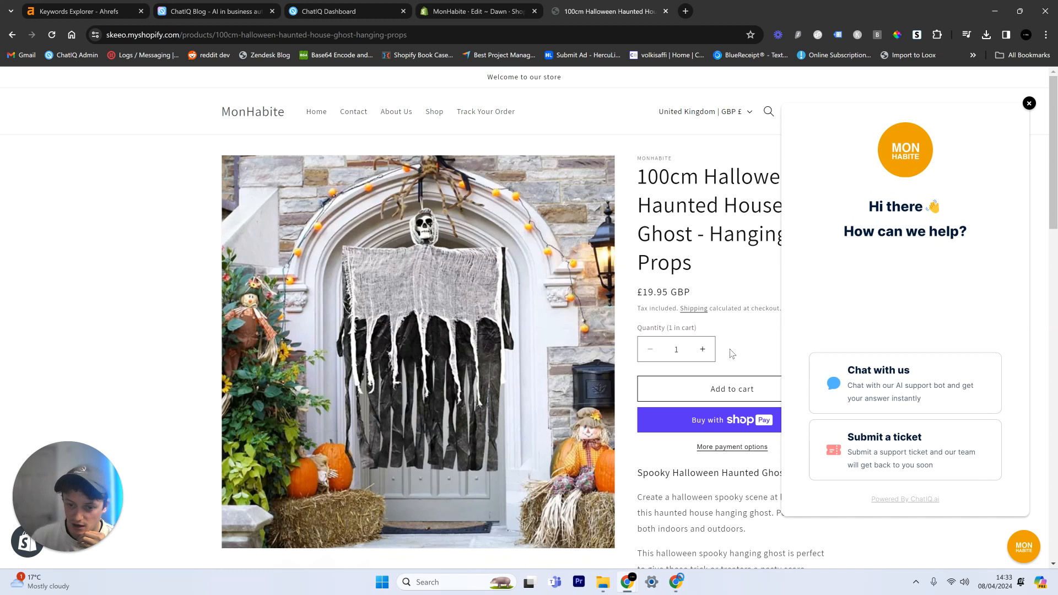
click(890, 385)
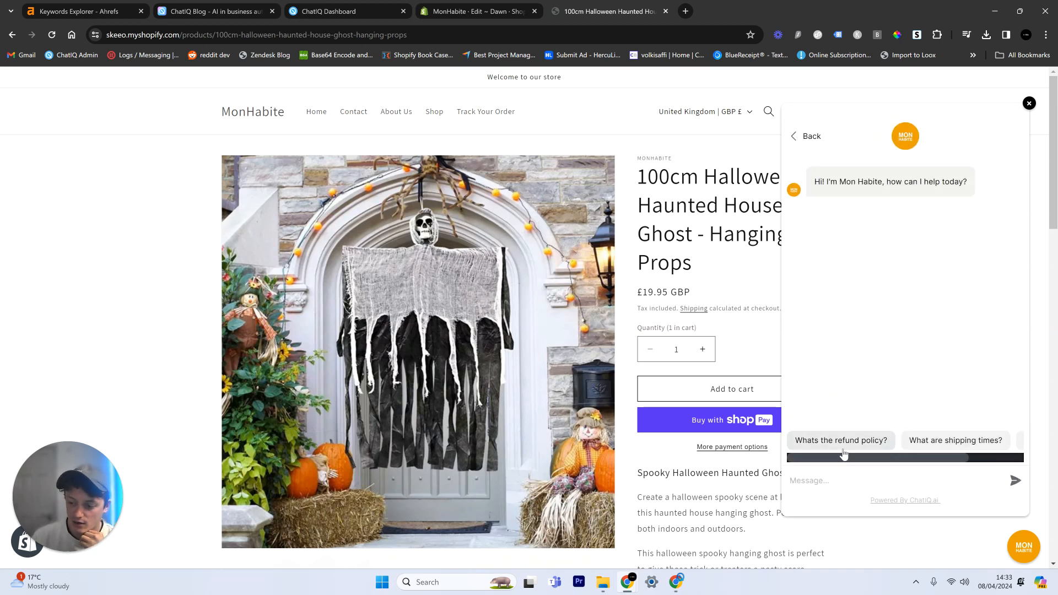
click(842, 441)
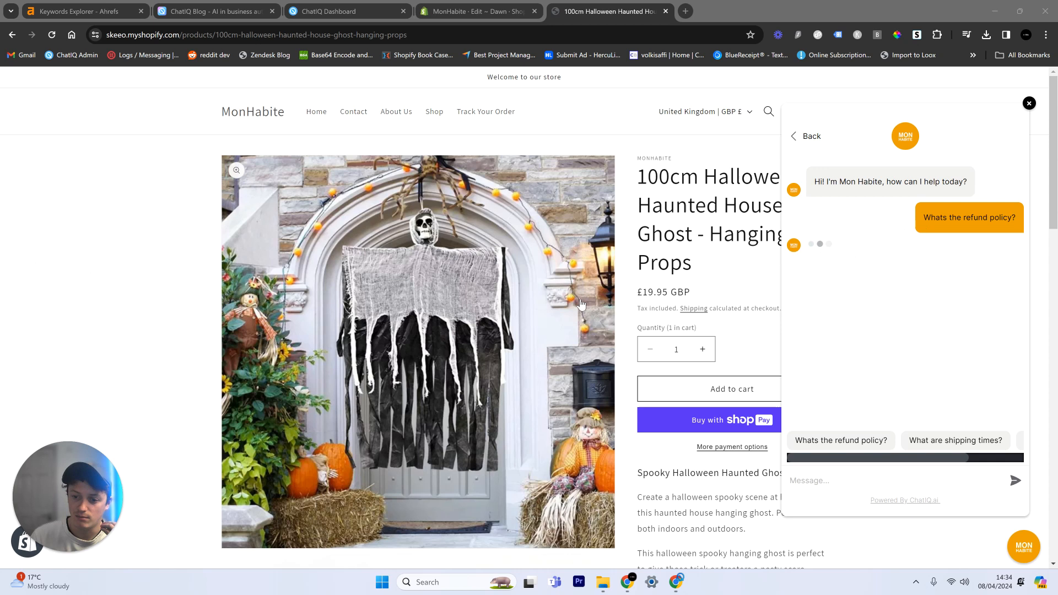
Step: Read the bot's refund policy reply, including the return period, contact e-mail and returns page link
scroll(581, 304, down, 8)
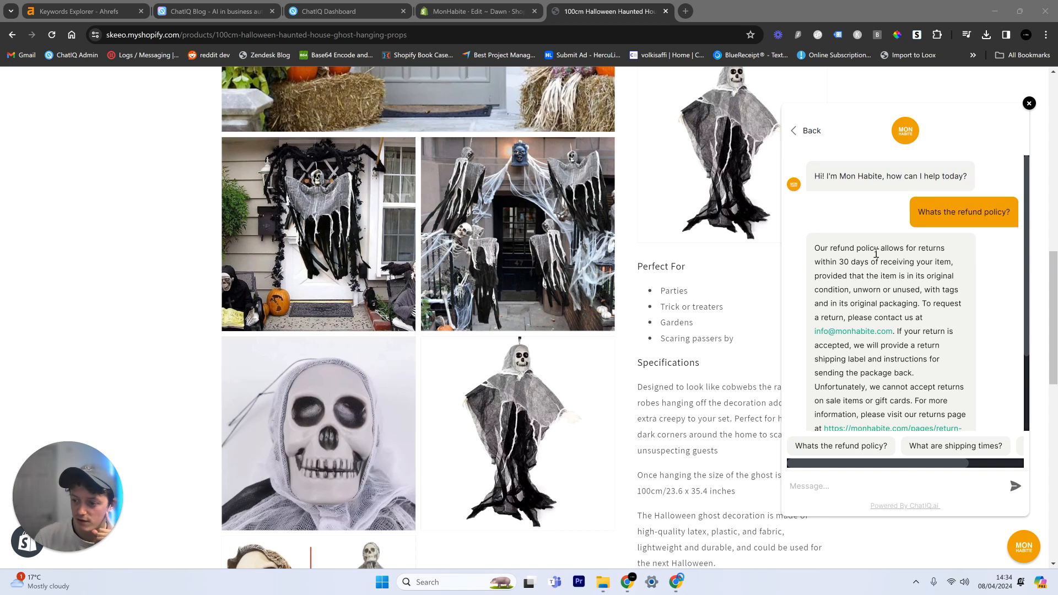
drag(837, 263, 858, 263)
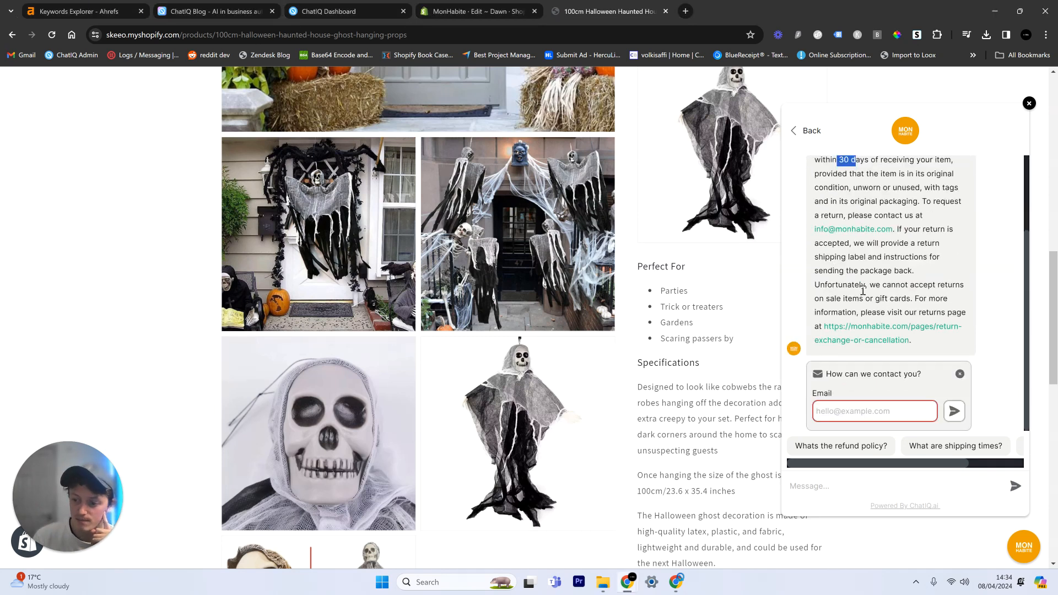
drag(815, 229, 893, 229)
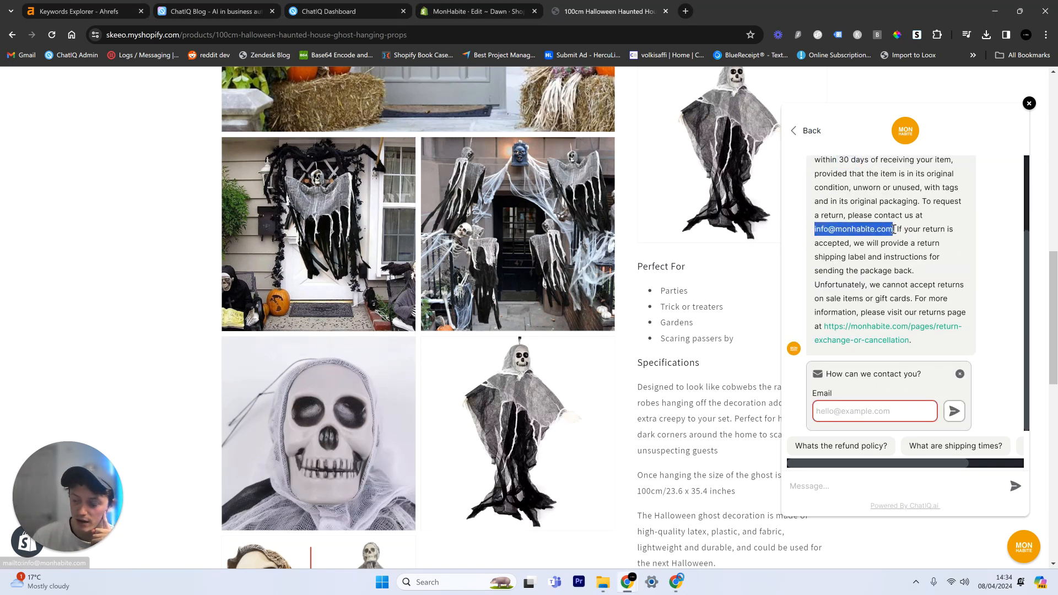
click(865, 273)
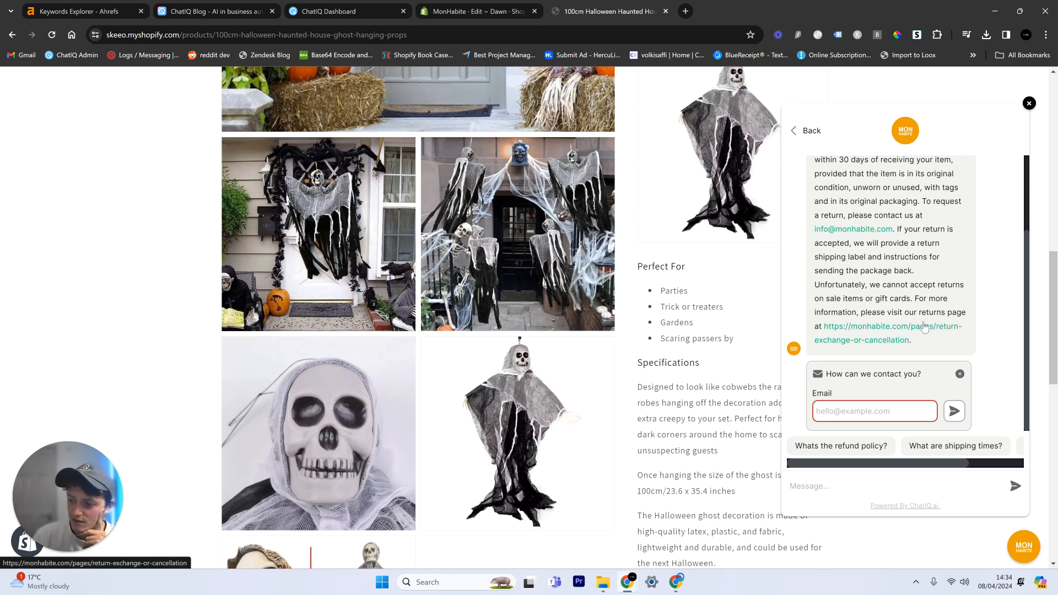
scroll(882, 331, down, 2)
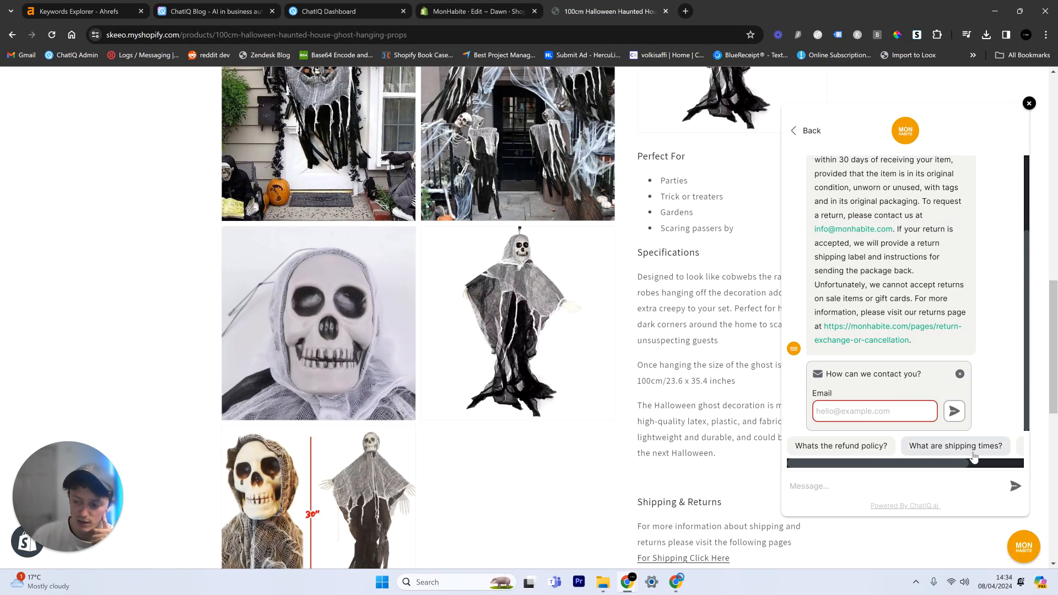
Step: Send the suggested "Track My Order" question, view the linked Order Tracking page, and return to the product page
drag(927, 464, 985, 466)
click(992, 449)
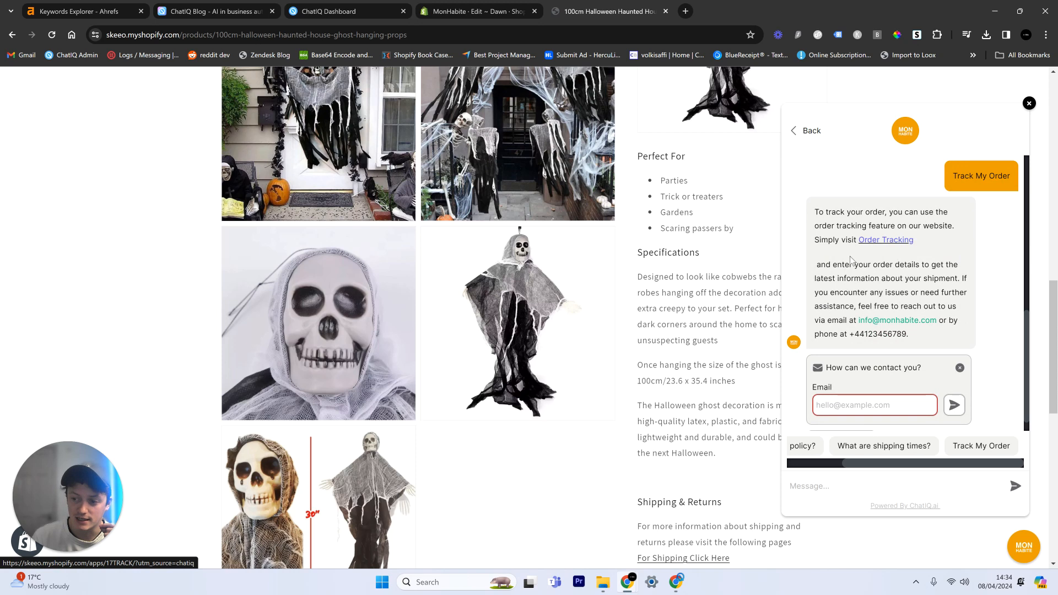
click(888, 242)
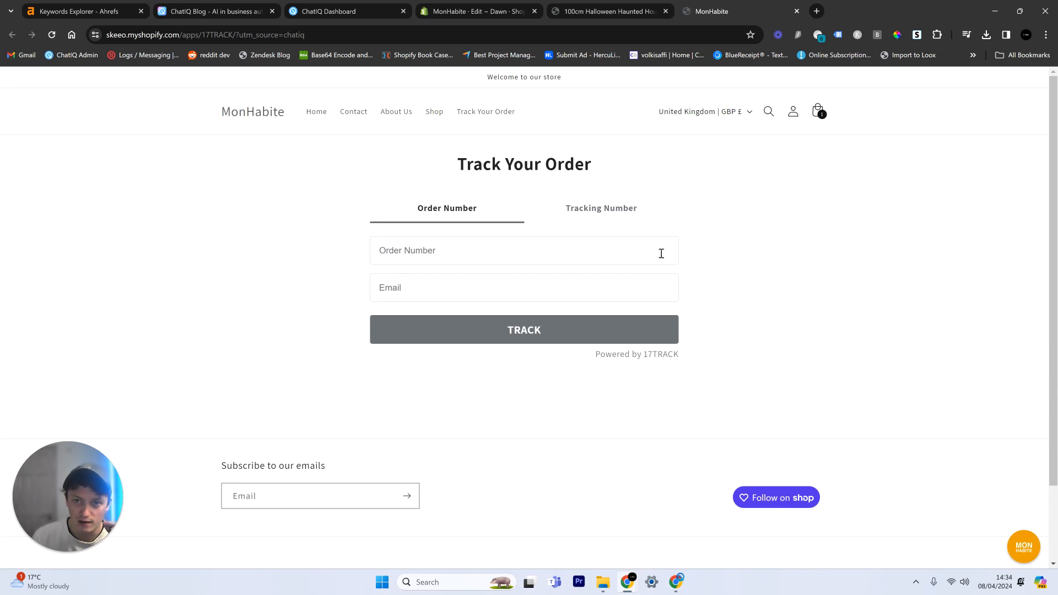
click(594, 8)
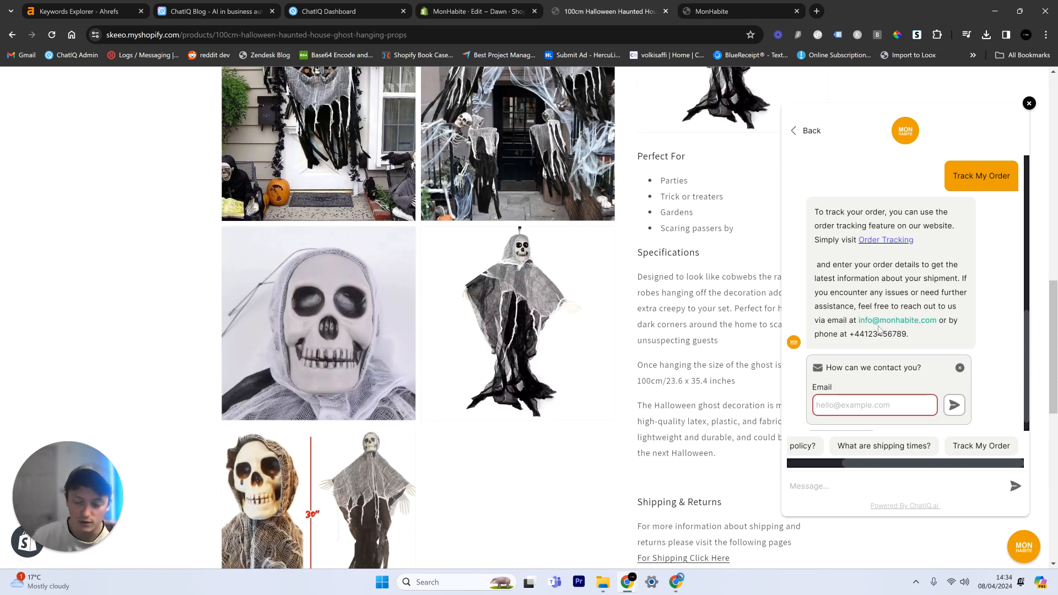
Step: Review the contact details in the order tracking reply and open the Submit A Ticket form from the chat
drag(865, 336, 907, 337)
scroll(900, 291, down, 1)
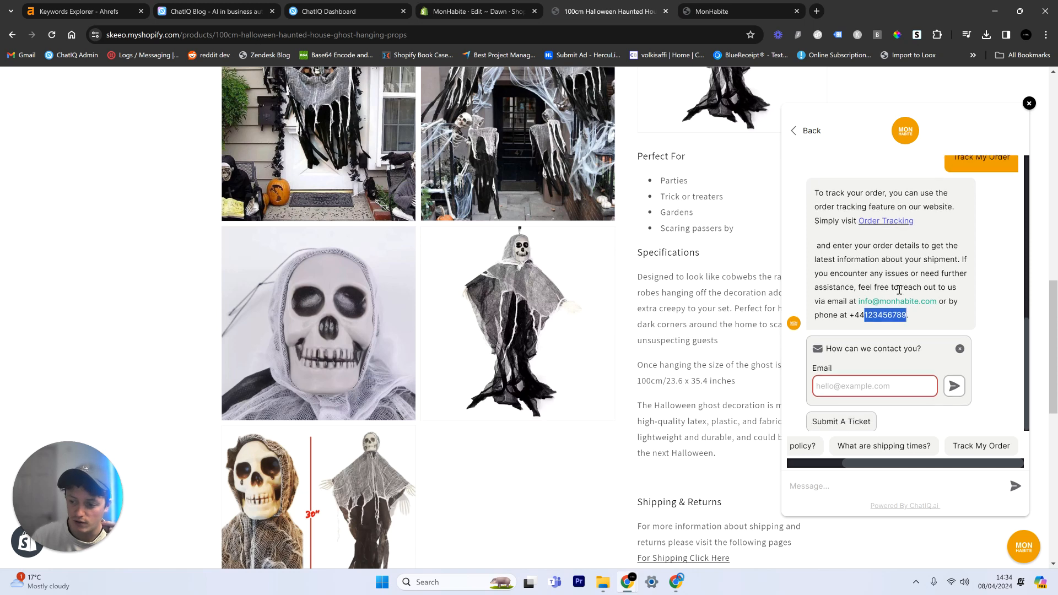
click(937, 276)
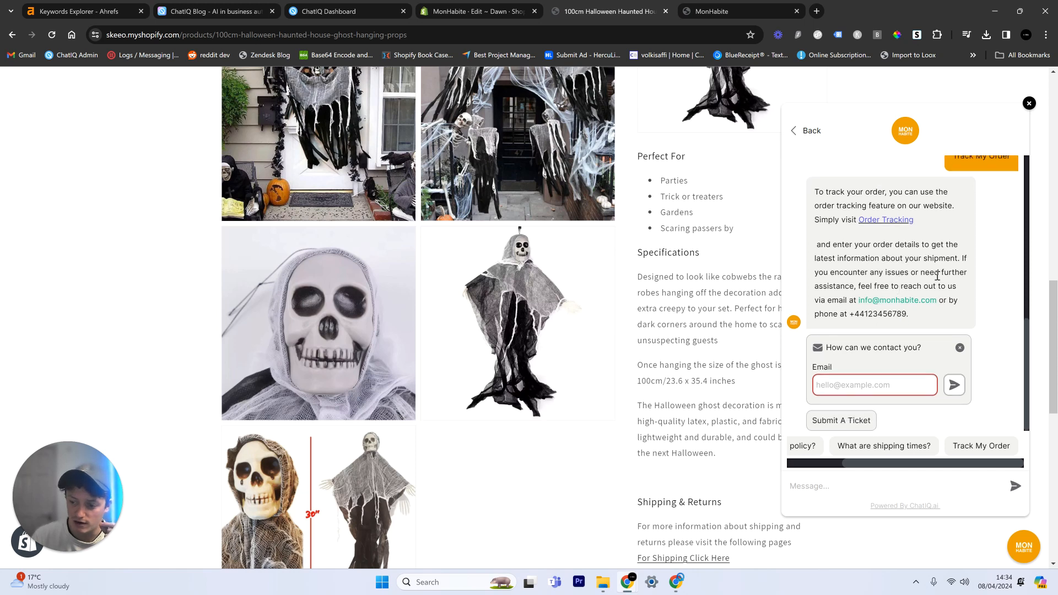
click(858, 421)
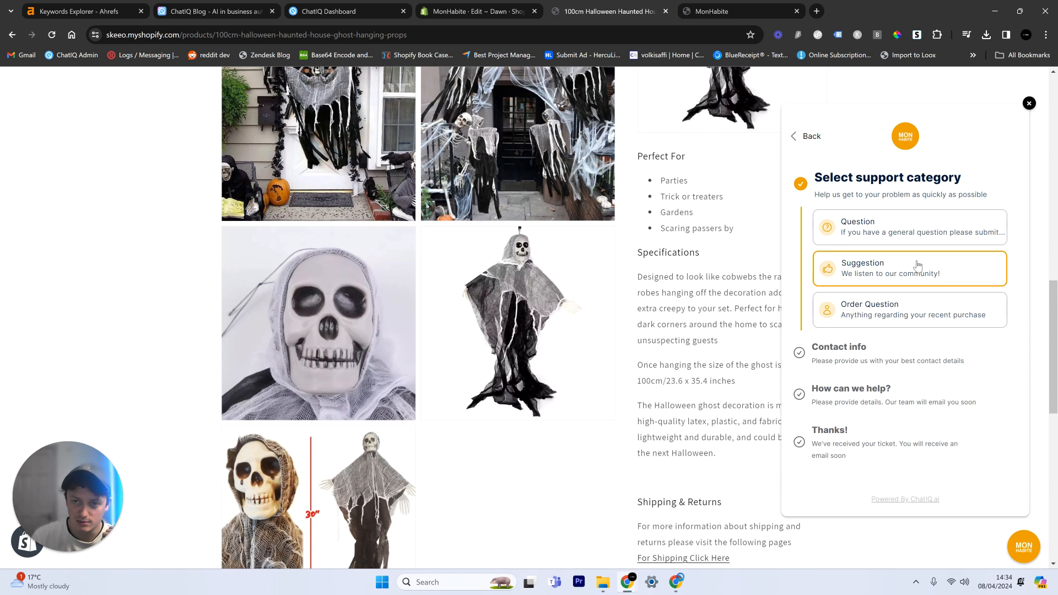
Step: View the Mon Habte chatbot's Design settings in the ChatIQ dashboard, and visit the ChatIQ home page before returning to the dashboard
click(330, 6)
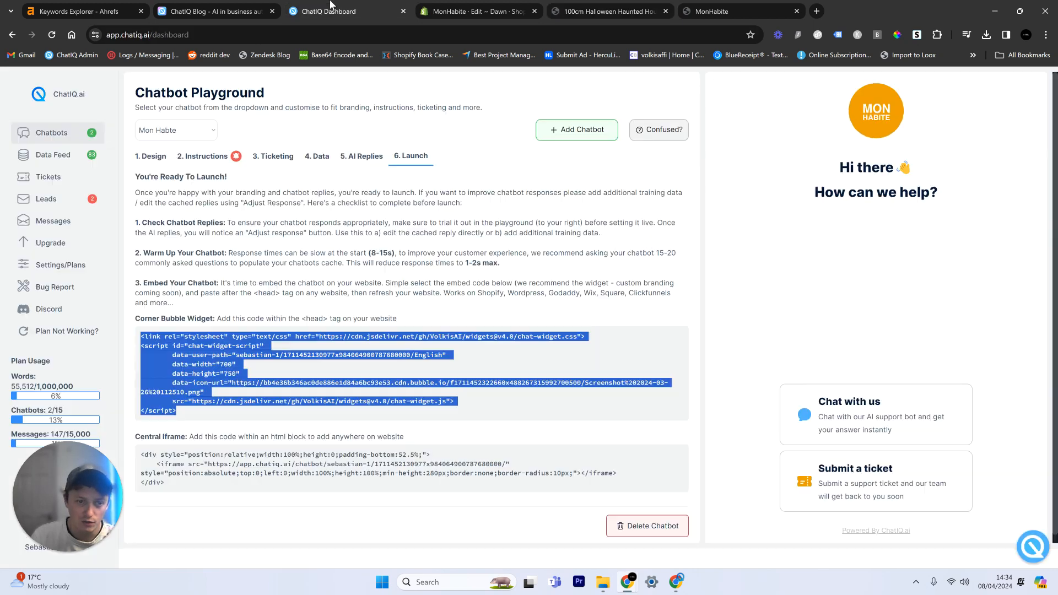
click(152, 157)
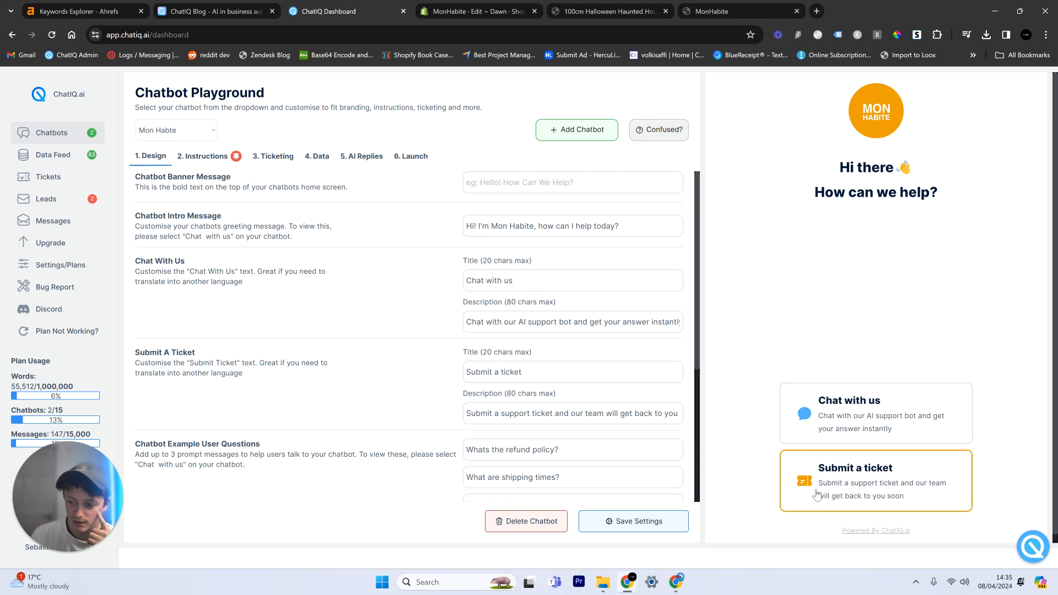
click(182, 7)
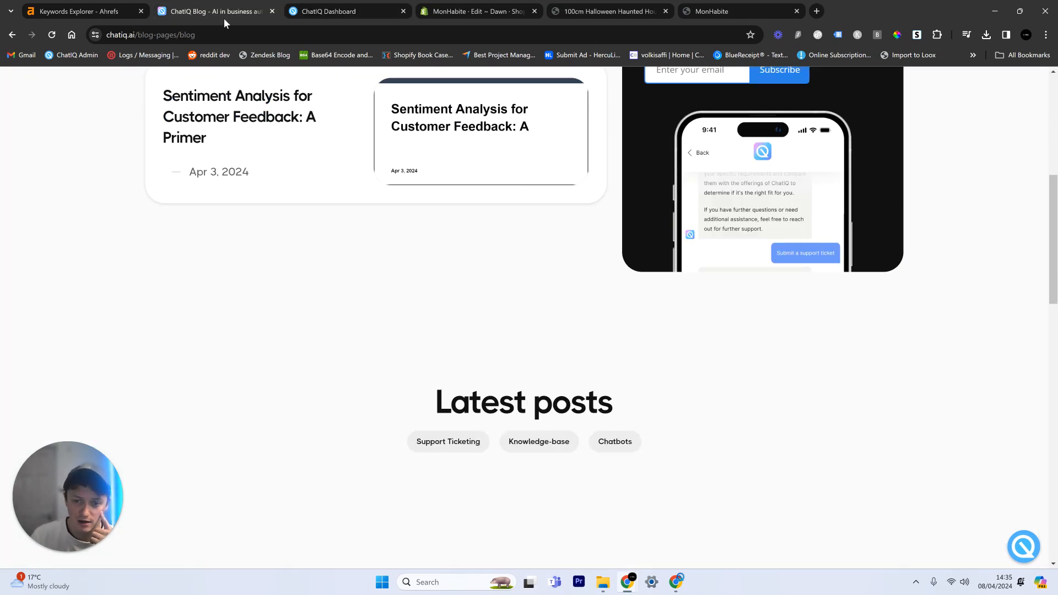
scroll(527, 216, up, 10)
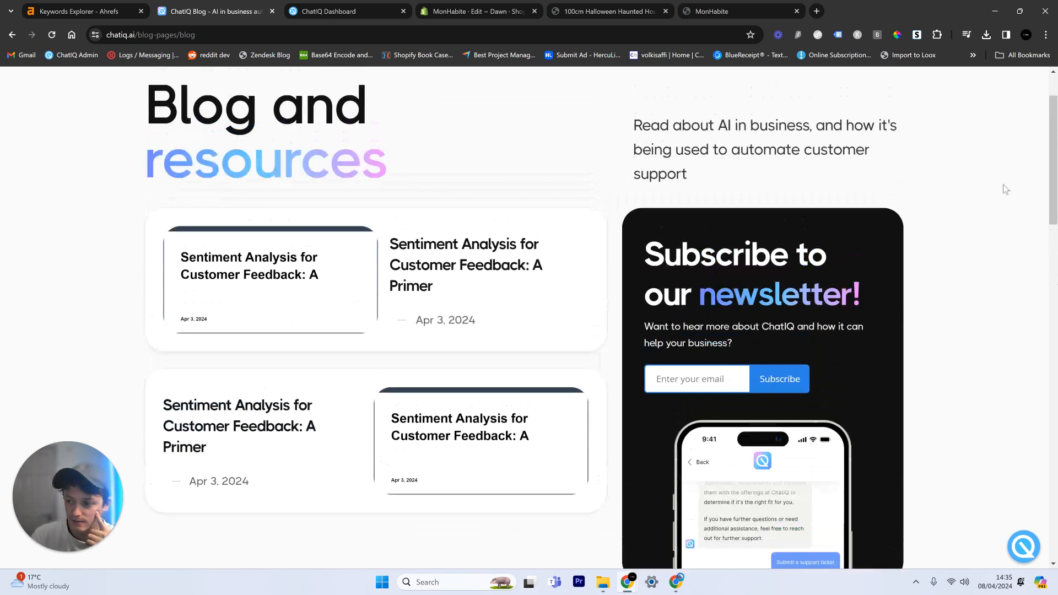
click(226, 90)
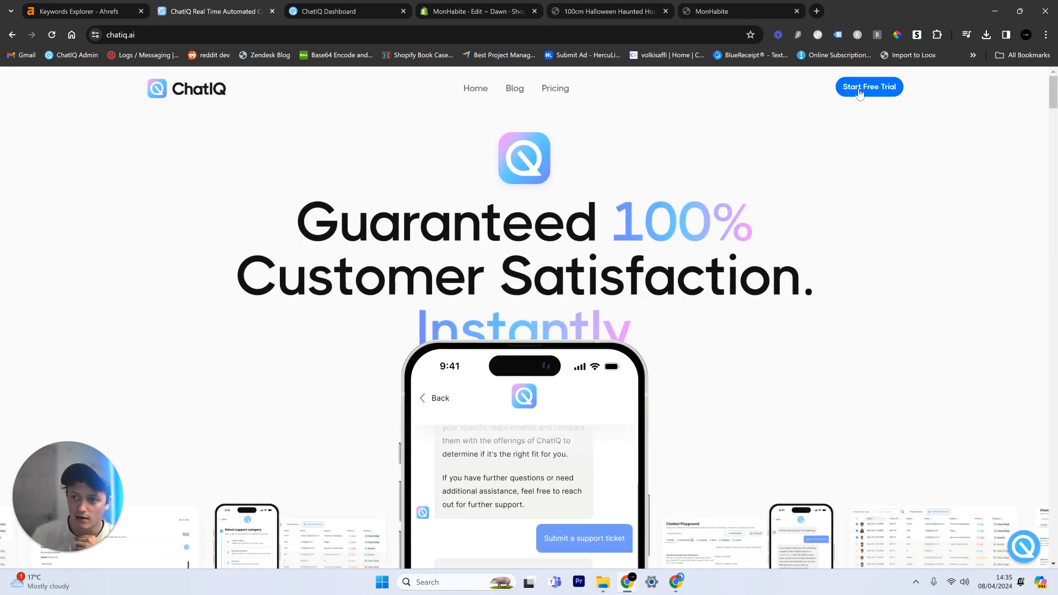
click(363, 5)
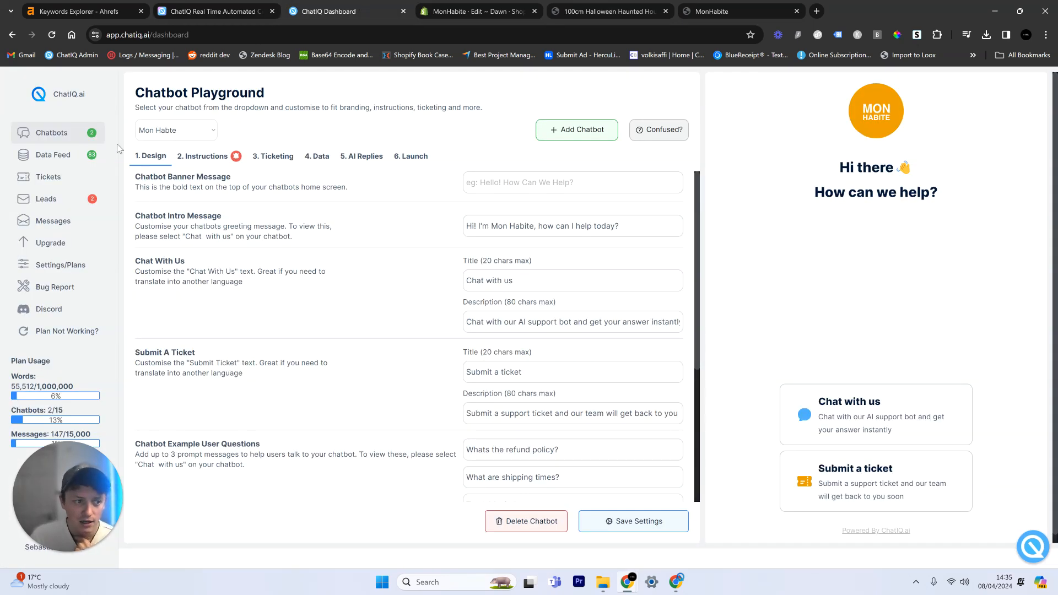
Step: Open the Data Feed, filter the knowledge bases by the Mon Habite data tag, and browse the store's uploaded entries
click(92, 165)
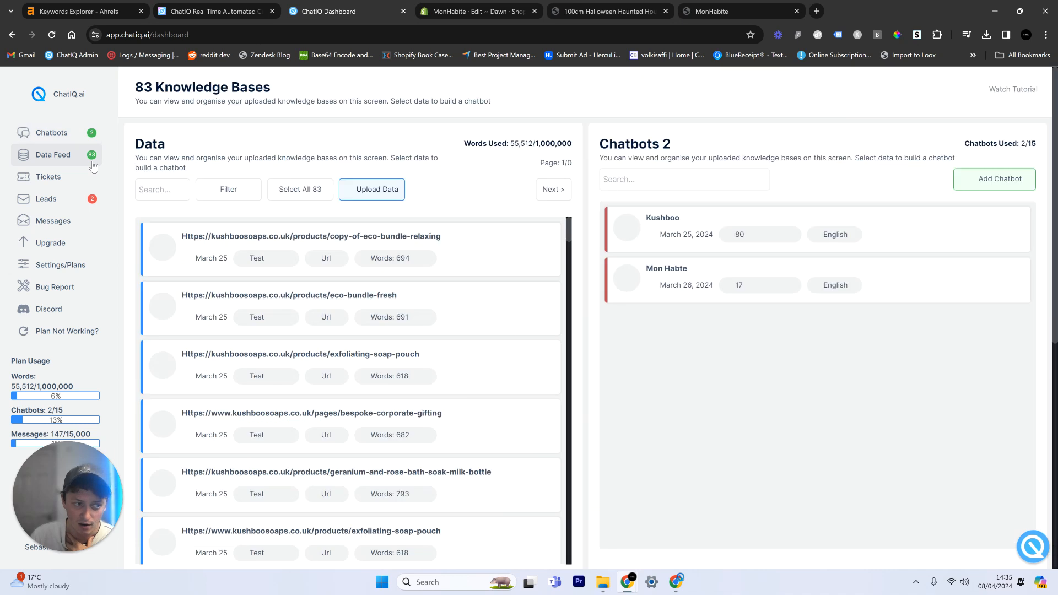
click(243, 192)
click(285, 302)
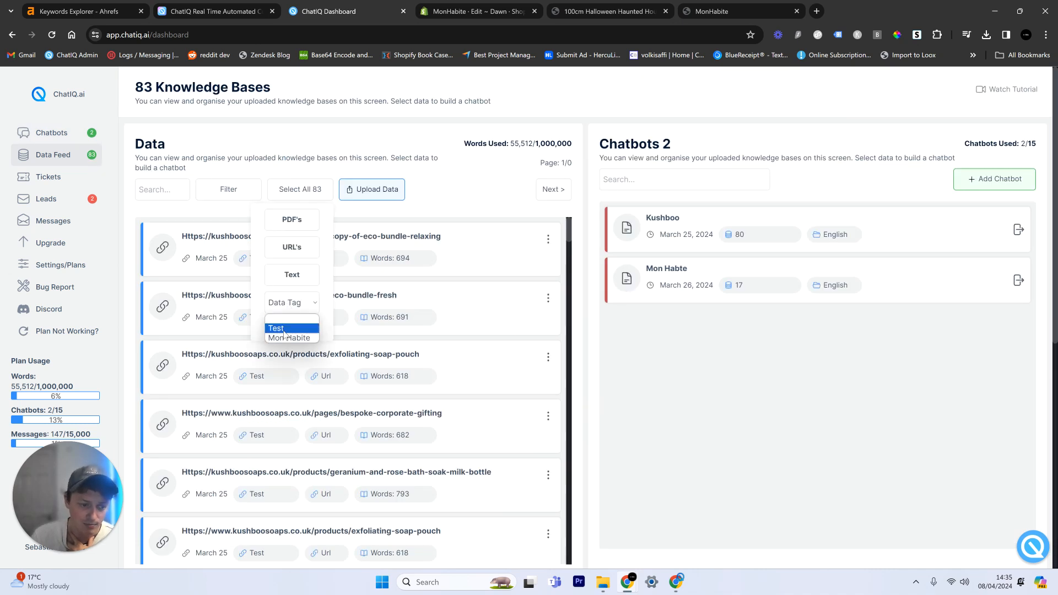
click(289, 338)
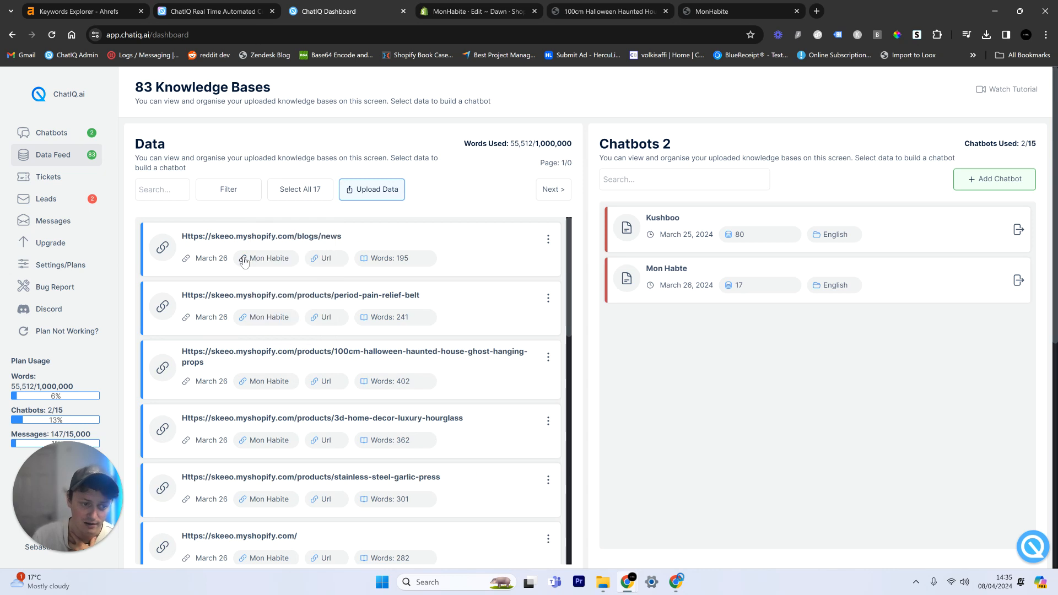
scroll(237, 276, down, 8)
scroll(238, 275, down, 5)
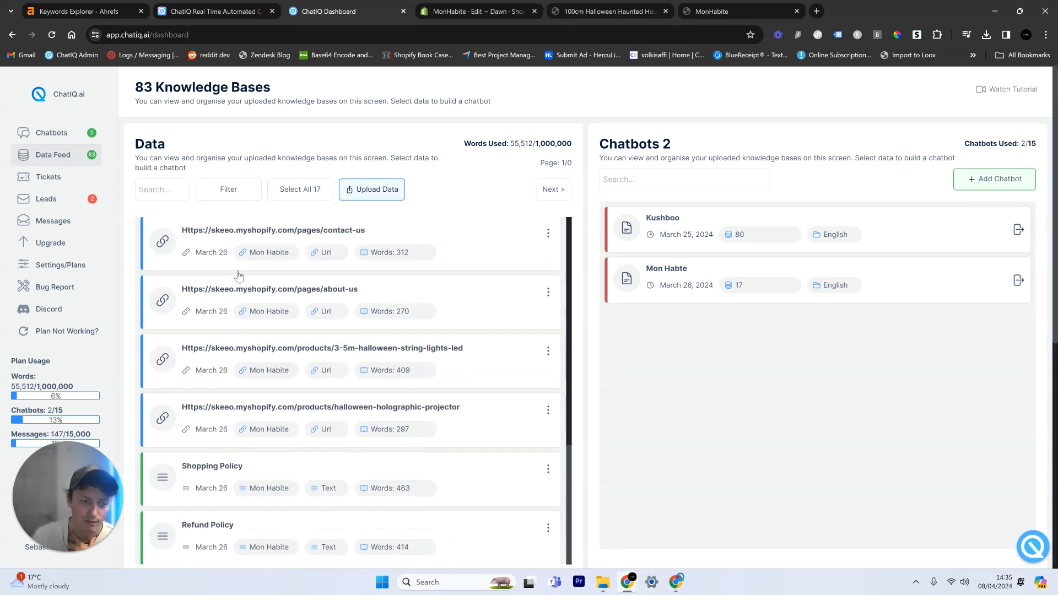
drag(278, 349, 432, 363)
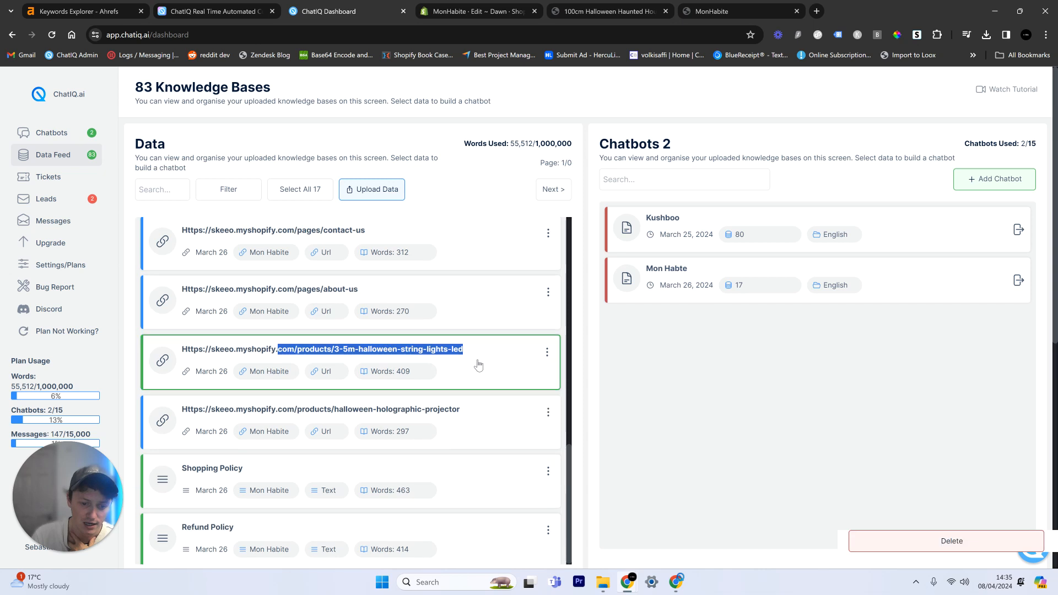
click(201, 201)
Step: Narrow the Mon Habite knowledge bases to text entries to view the shopping and refund policies
click(232, 194)
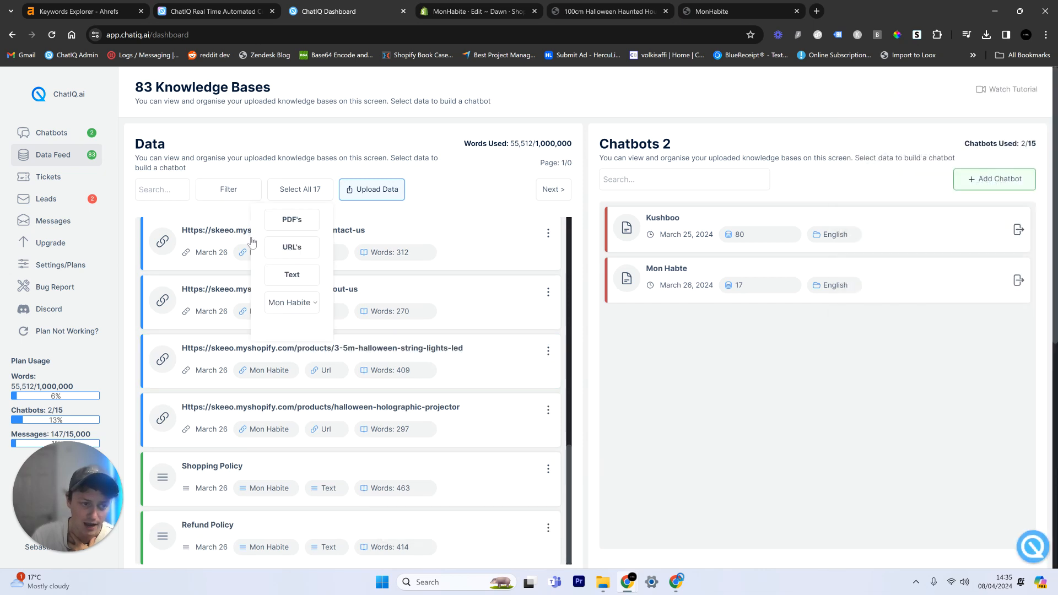
click(292, 275)
click(229, 168)
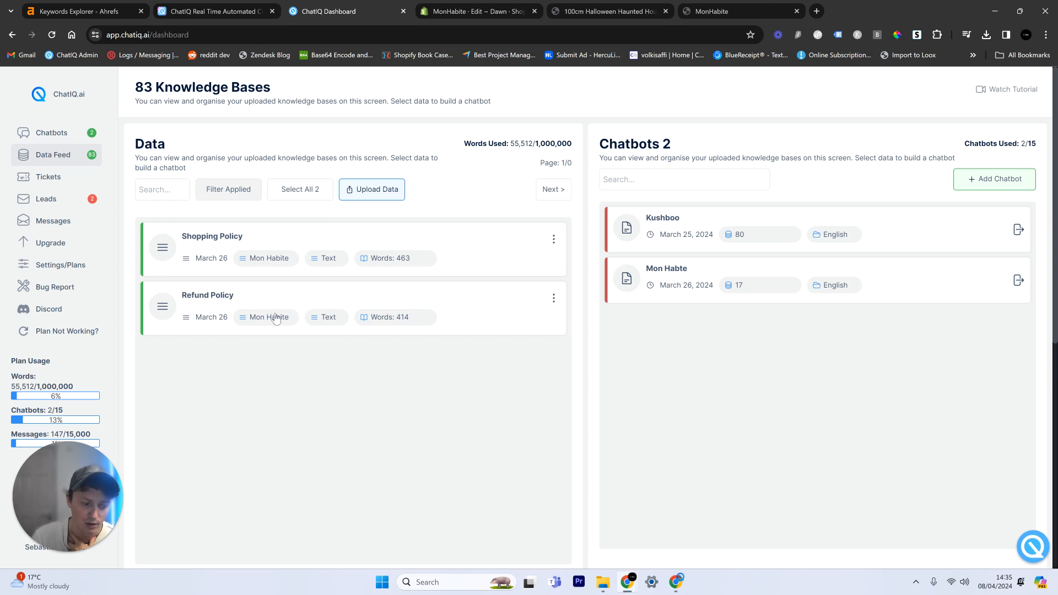
Step: View the File and URL options for uploading data, and close the dialog without adding anything
click(387, 193)
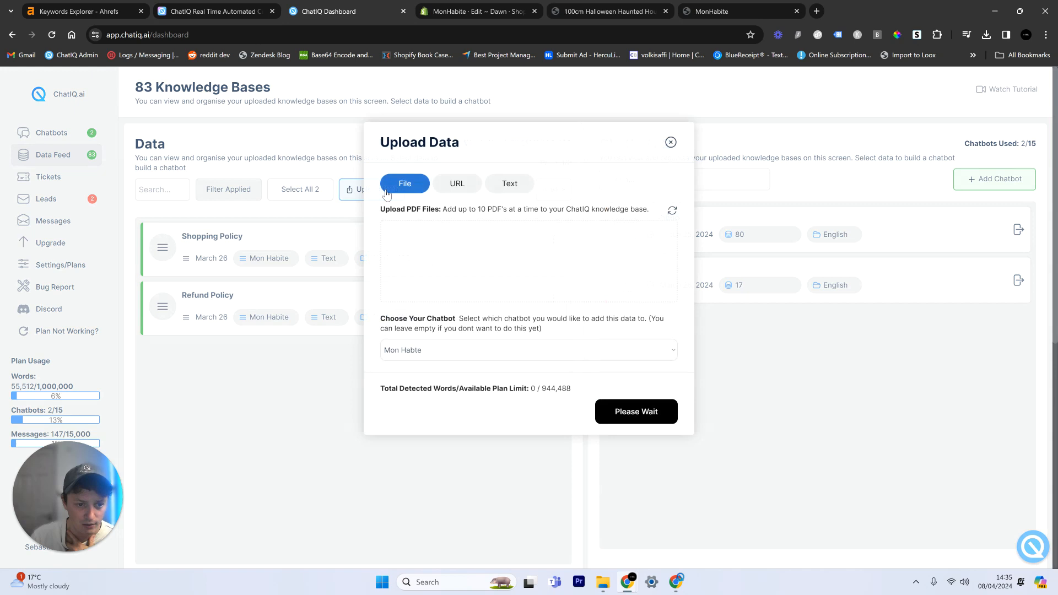
click(456, 183)
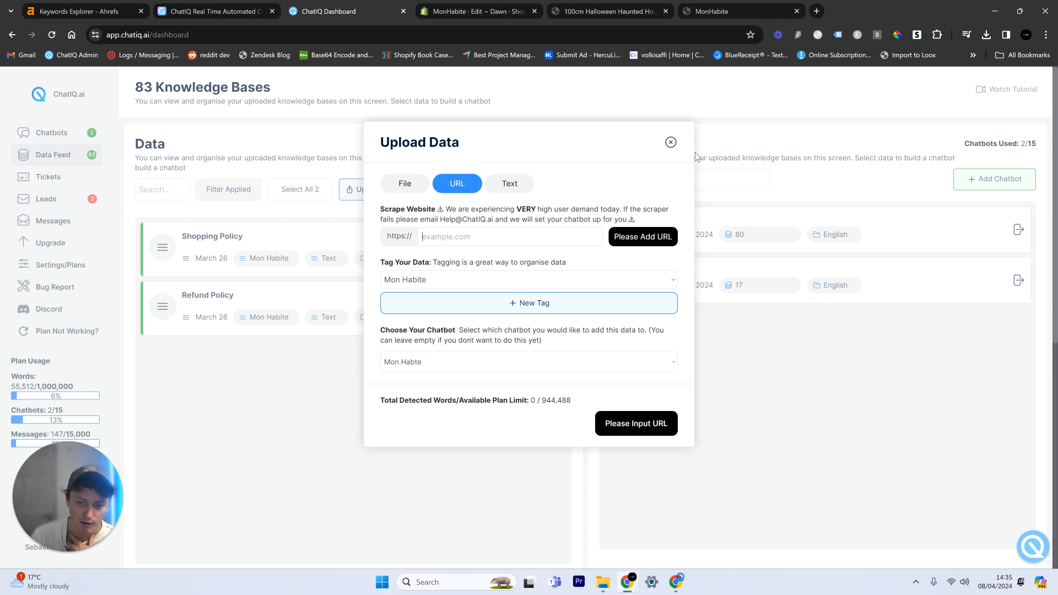
click(671, 142)
Step: Switch the Mon Habite filter to URL entries and browse the scraped product, collection and information pages
click(245, 191)
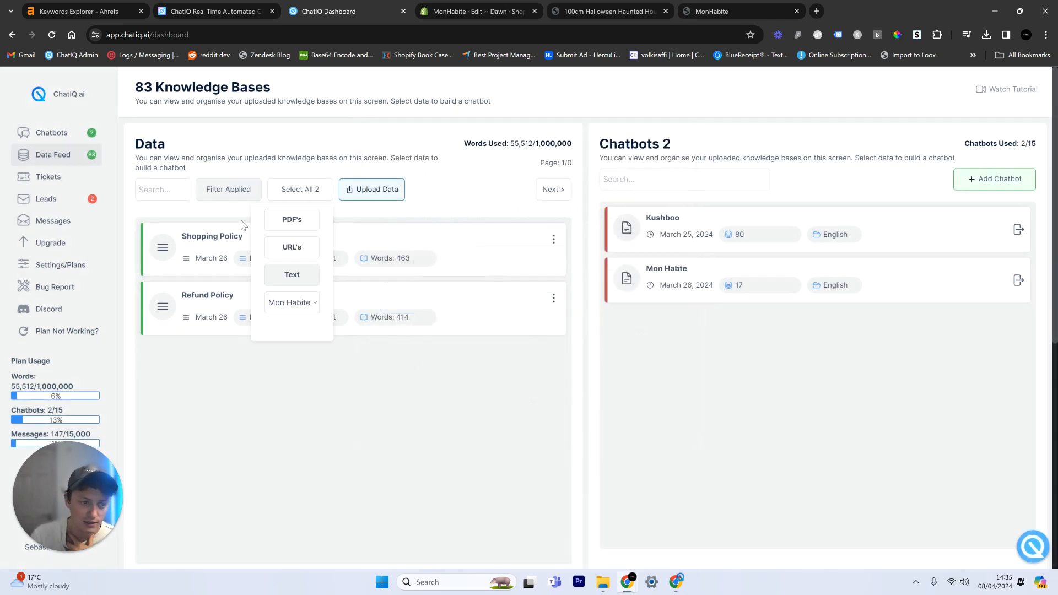
click(292, 247)
scroll(248, 308, down, 10)
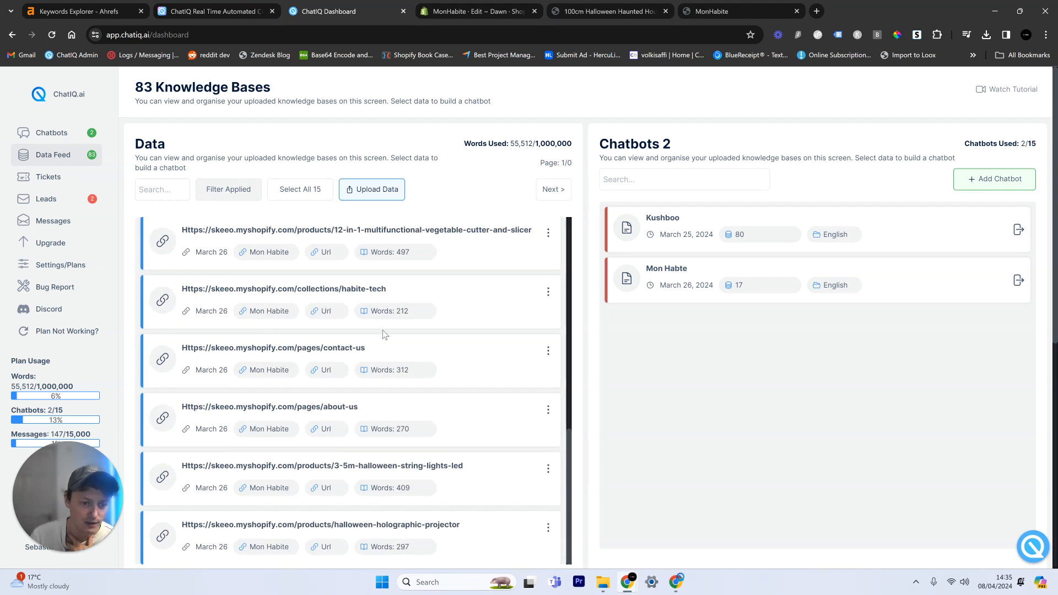
scroll(383, 329, up, 10)
scroll(306, 299, down, 10)
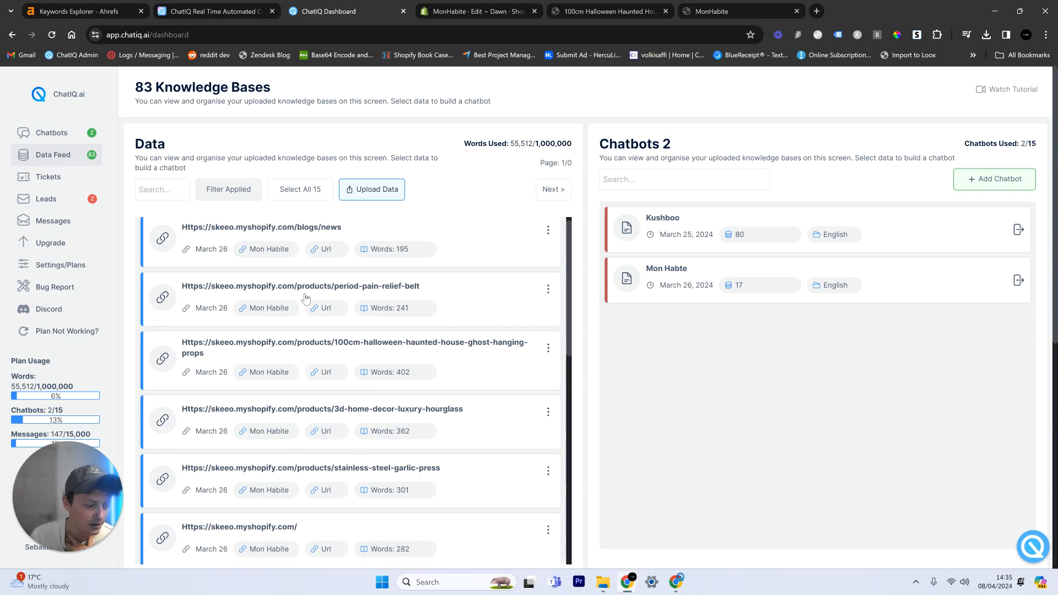
click(298, 193)
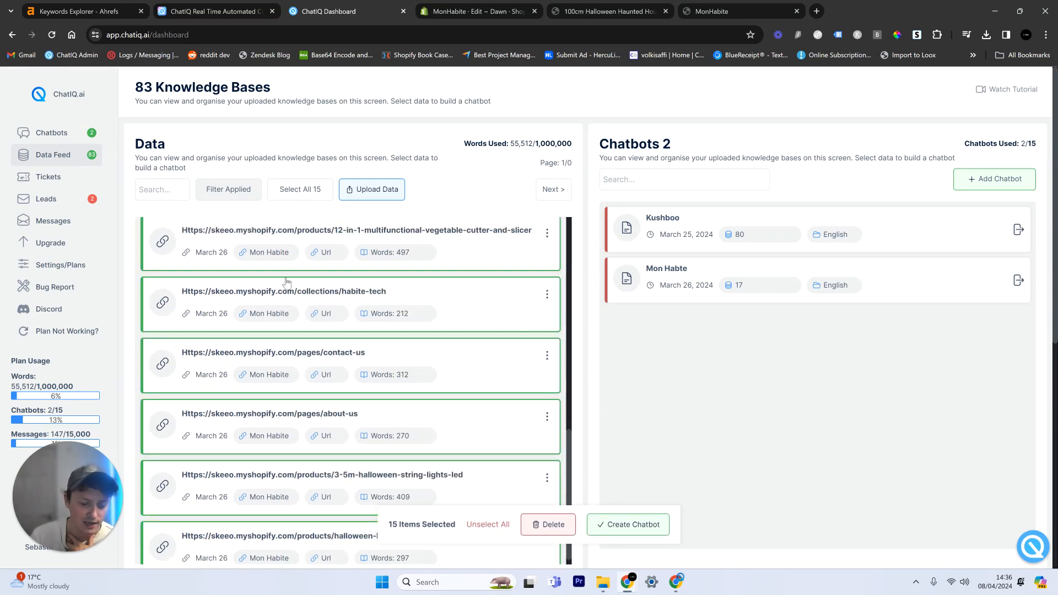
click(631, 528)
click(271, 216)
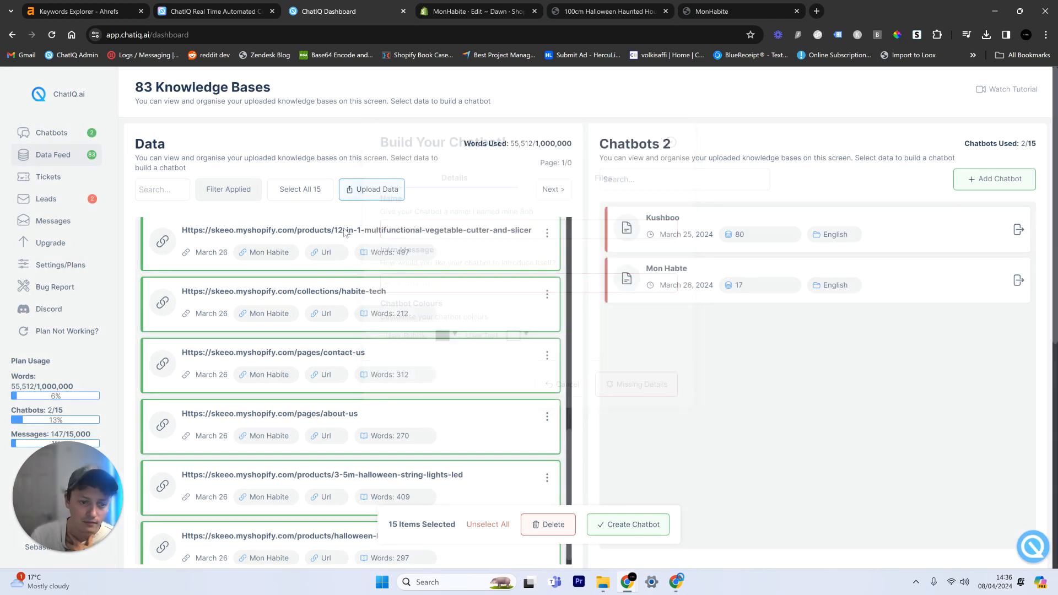
click(207, 183)
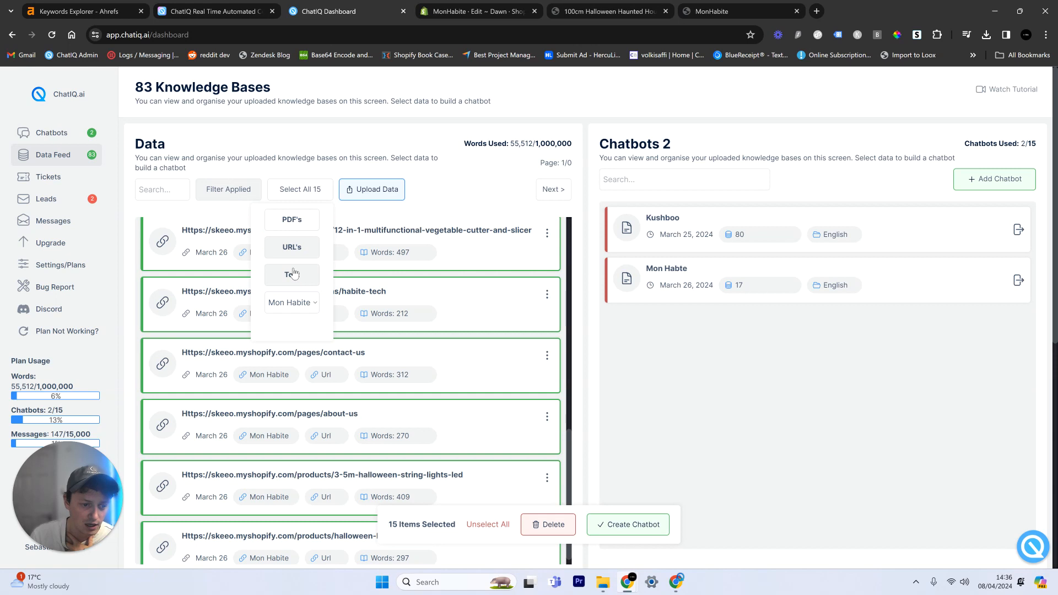
click(52, 36)
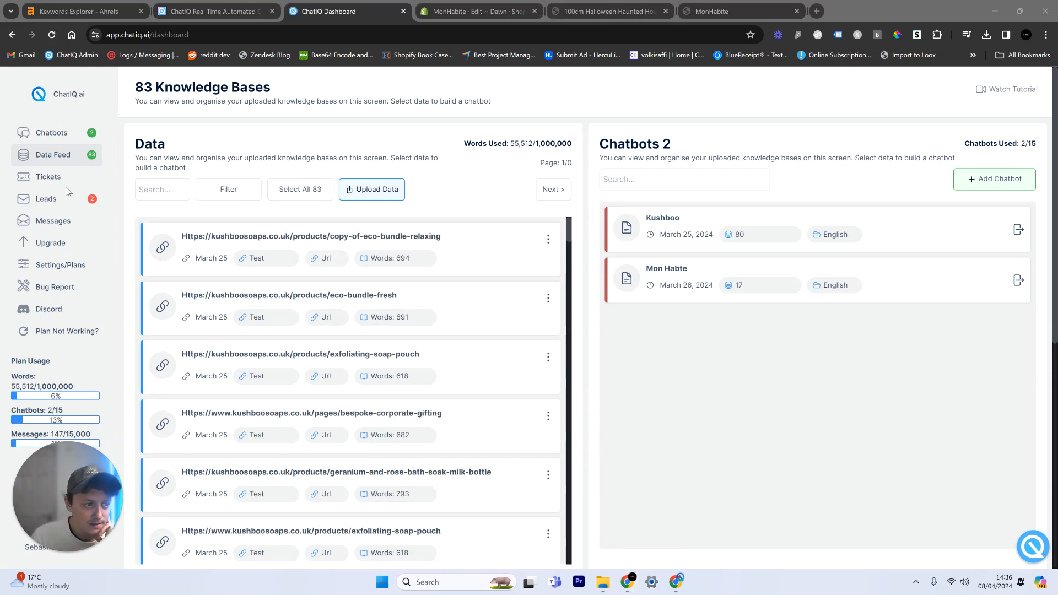
Step: Filter the data feed by the Mon Habite tag and select all of its URL and text entries
click(229, 189)
click(274, 300)
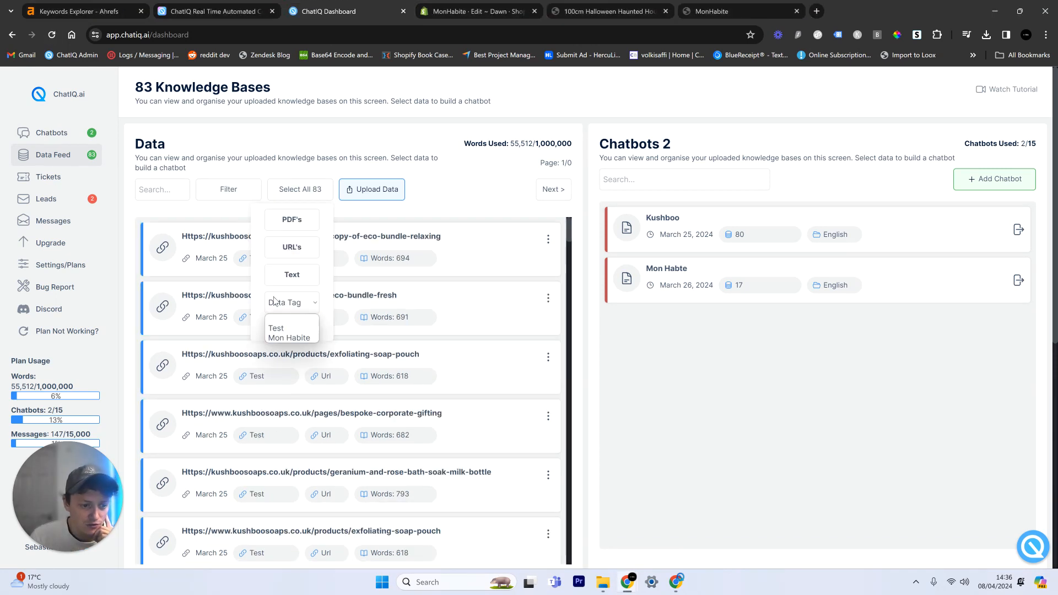
click(293, 338)
click(283, 158)
click(231, 196)
click(279, 155)
click(316, 187)
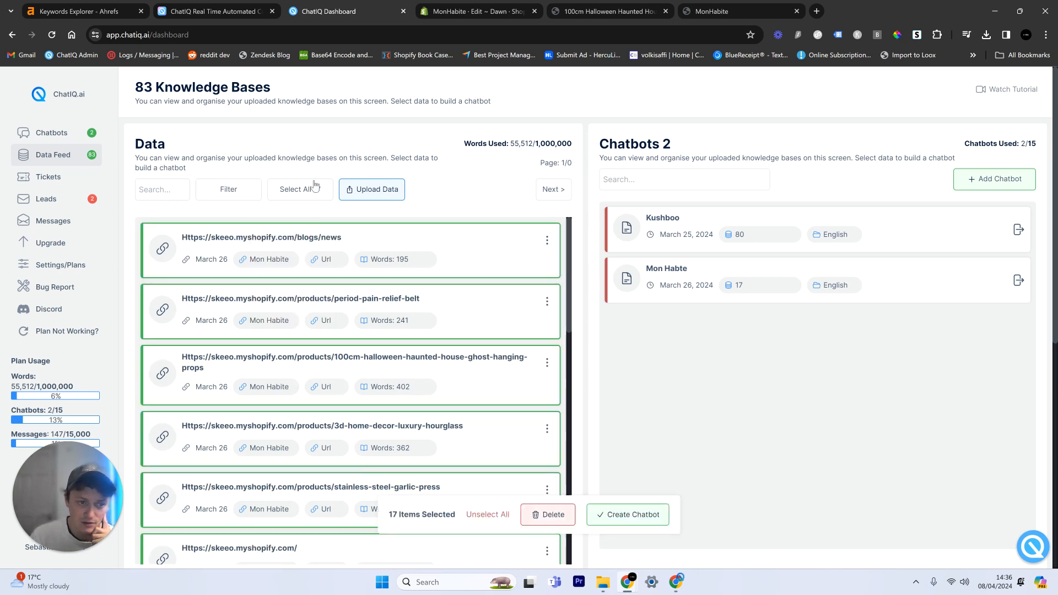
Step: Start creating a chatbot from the selected entries, with "test" as both its name and intro message
click(632, 529)
click(417, 227)
text(test)
click(428, 284)
text(test)
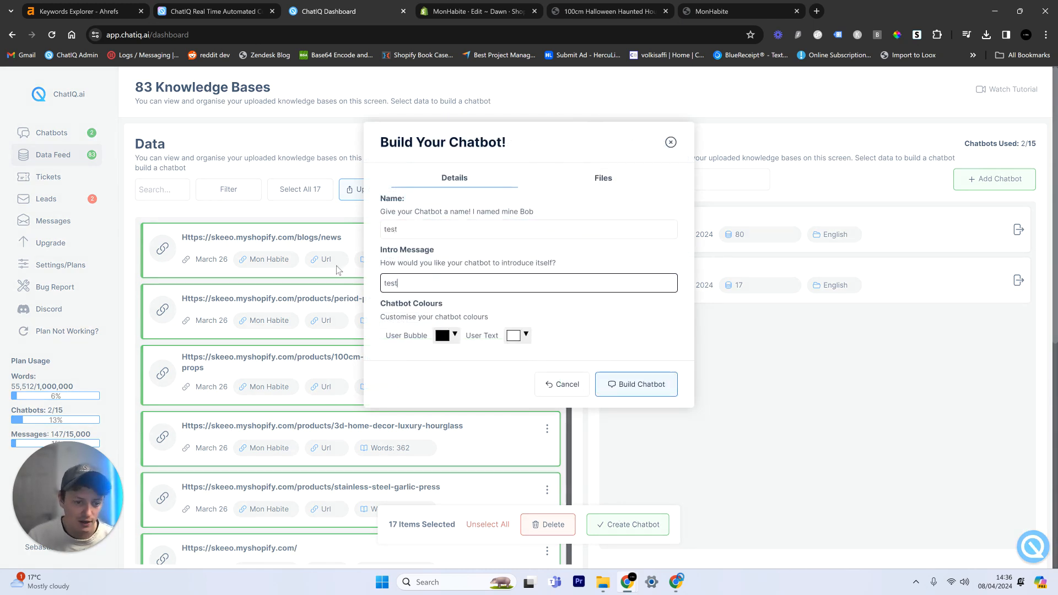
Step: Set the new chatbot's user bubble colour to light blue #6cc1d8 and its user text colour to light grey #e1e1e1
click(446, 335)
click(468, 375)
drag(490, 362, 475, 360)
click(522, 392)
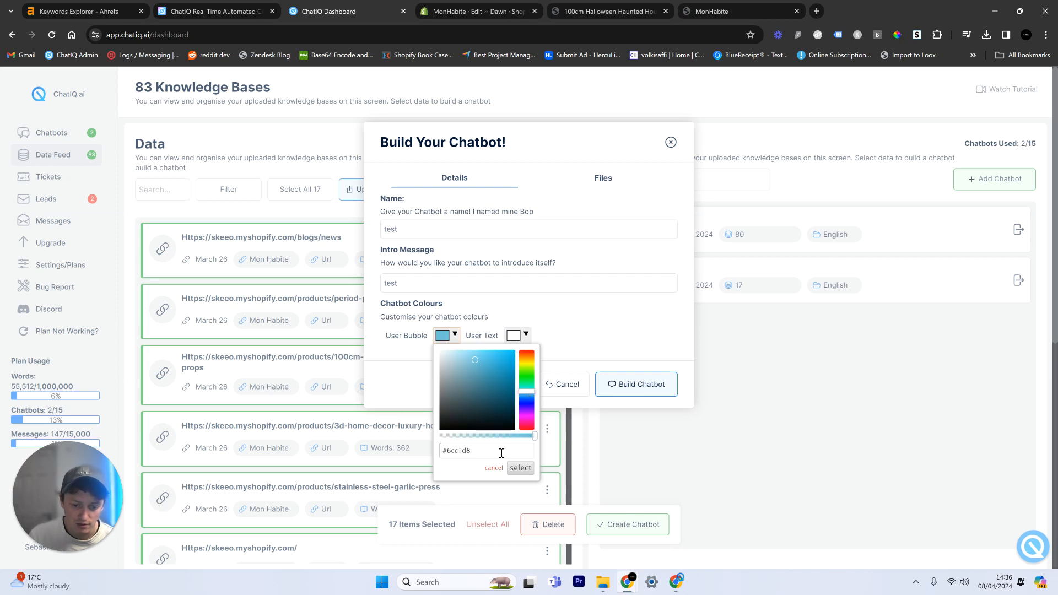
click(520, 468)
click(515, 335)
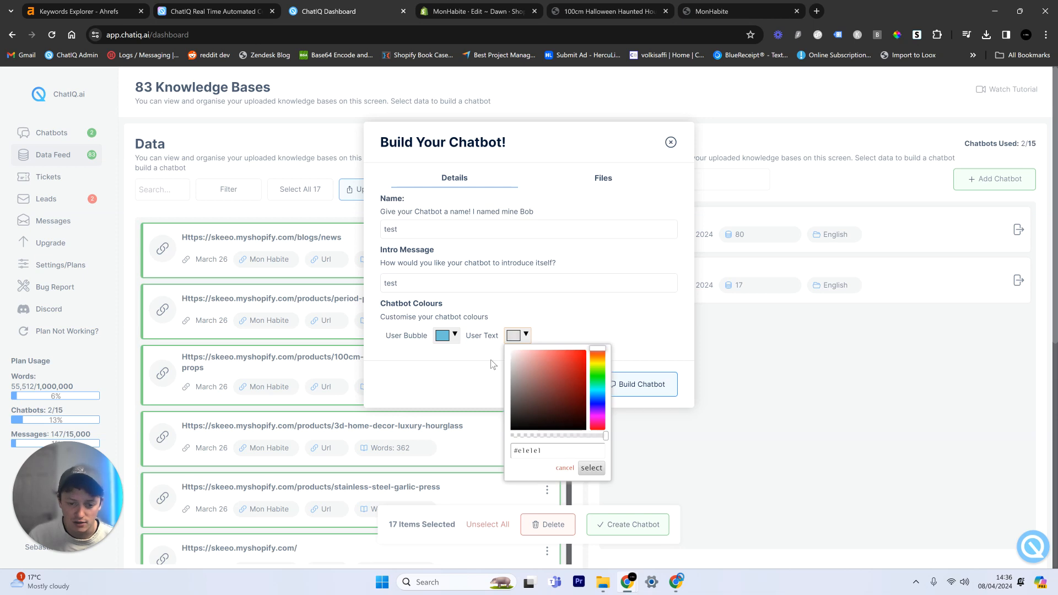
click(580, 469)
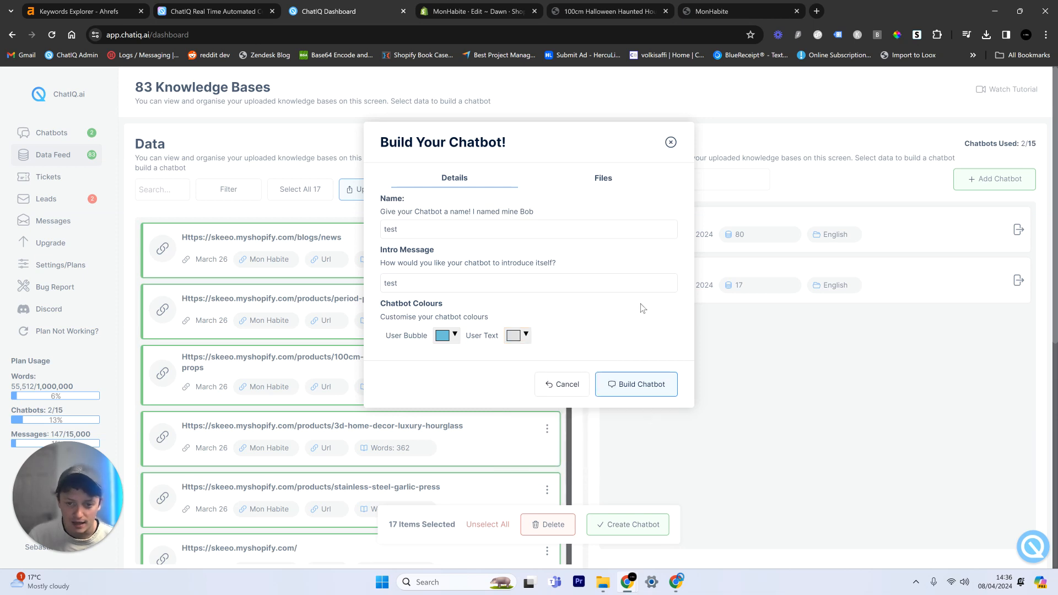
Step: Review the active sources in the new chatbot's files and build the chatbot
click(604, 179)
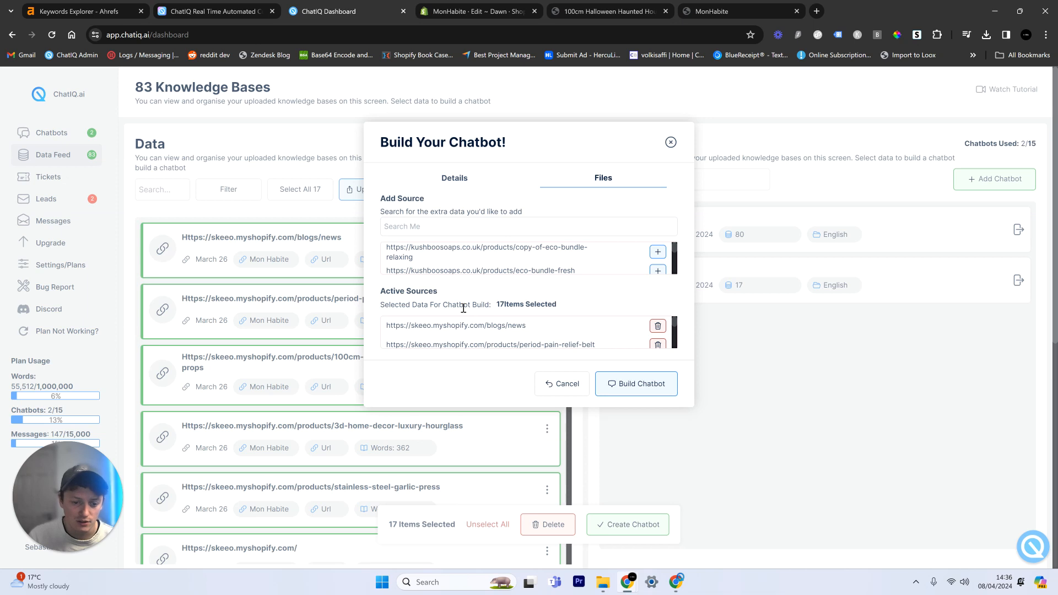
scroll(496, 342, down, 3)
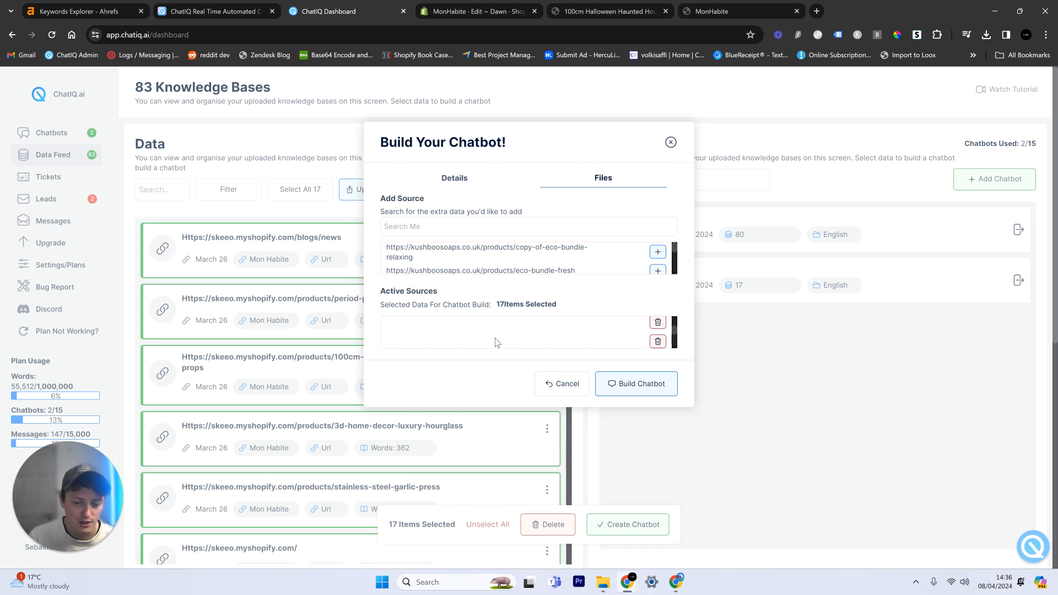
click(639, 393)
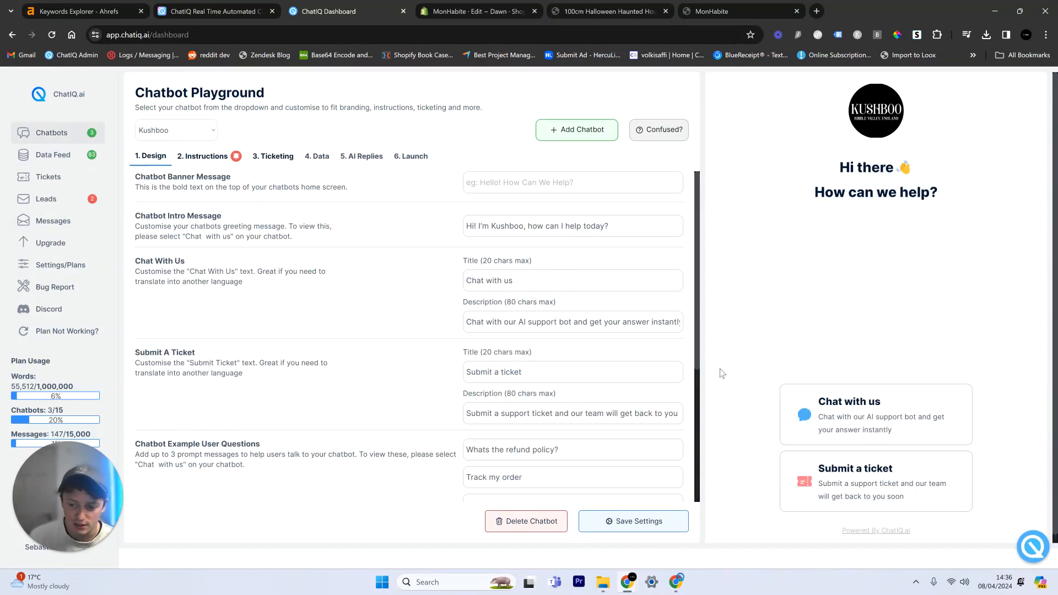
Step: Check the new Test chatbot in the Data Feed's chatbot list and select it in the Chatbot Playground
click(60, 155)
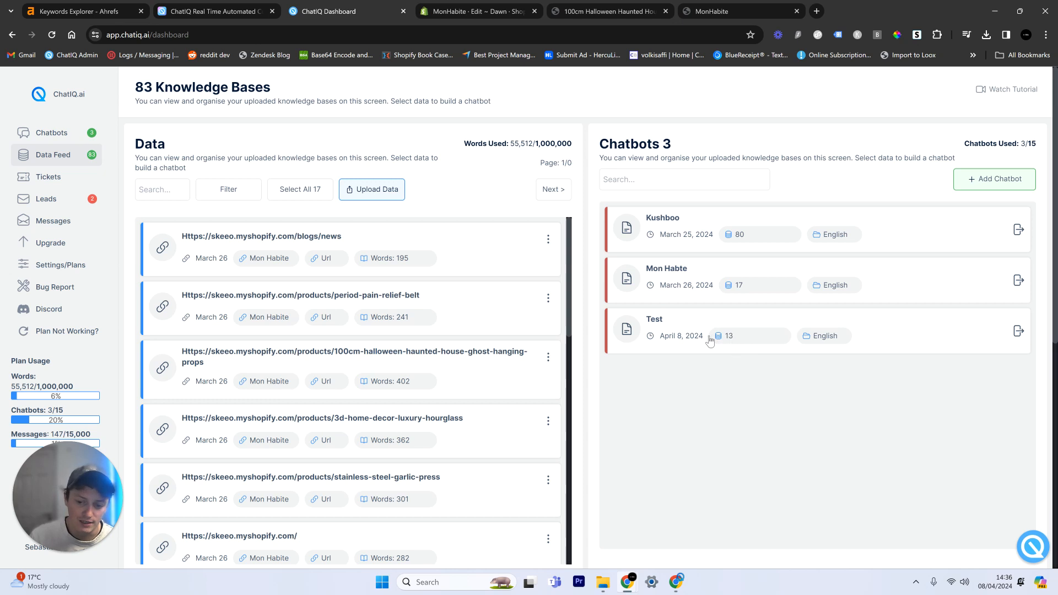
click(91, 135)
click(200, 136)
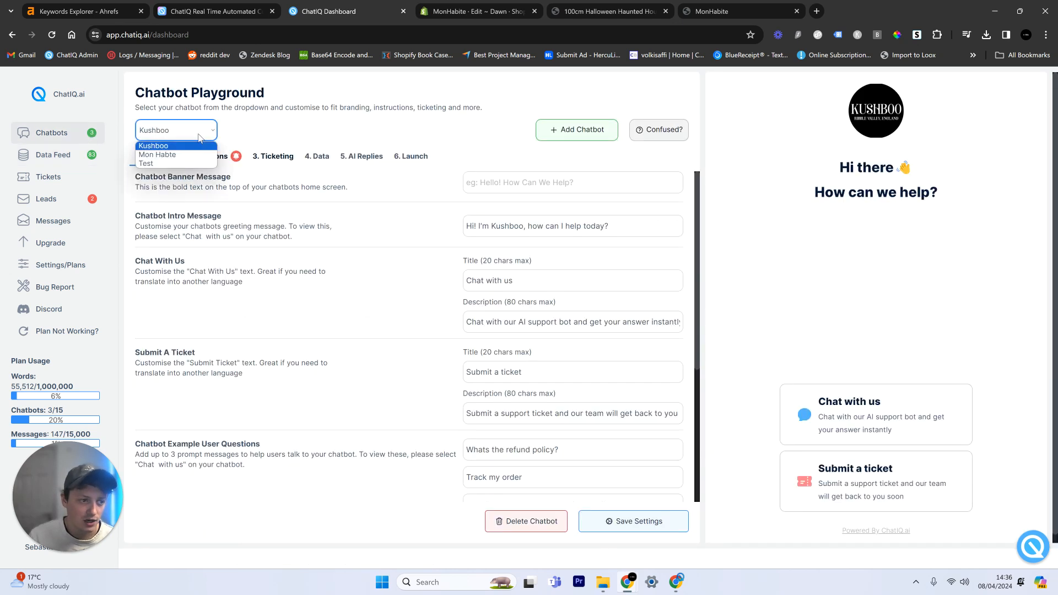
click(164, 163)
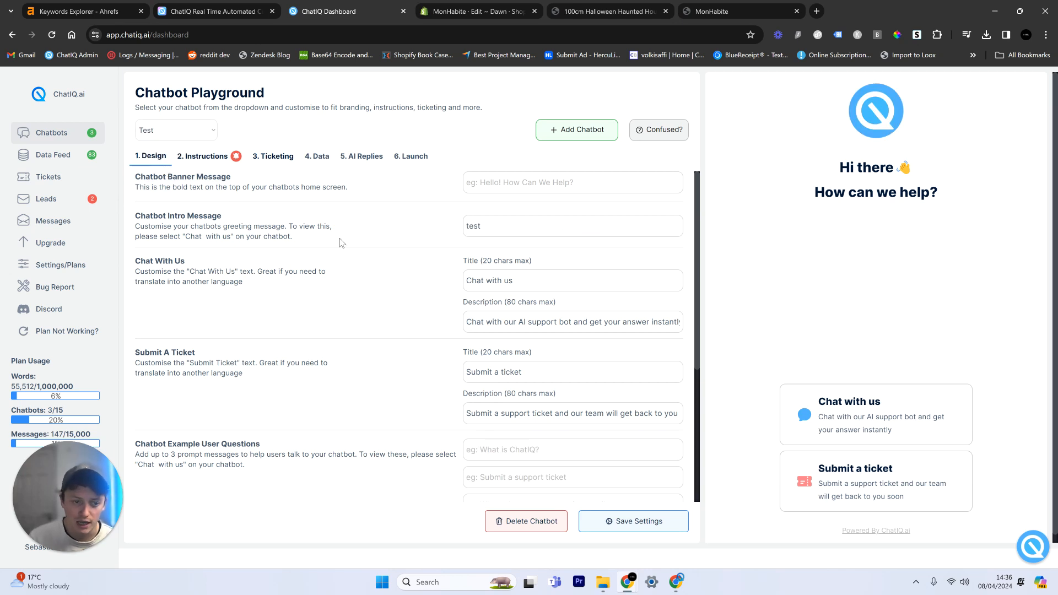
Step: Examine the reference data attached to the Test chatbot
click(318, 157)
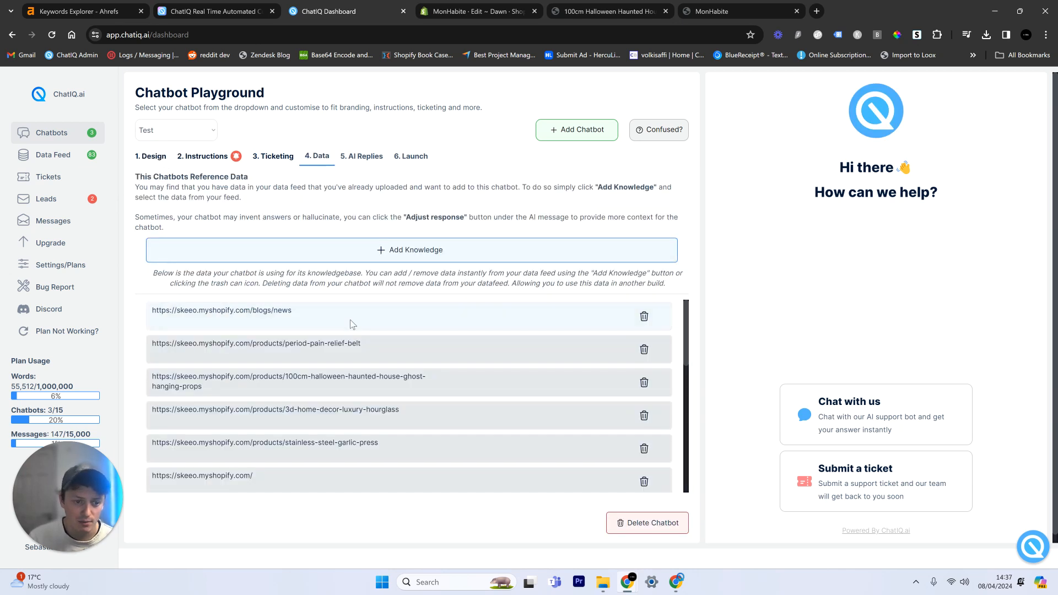
scroll(352, 324, down, 5)
scroll(352, 386, down, 10)
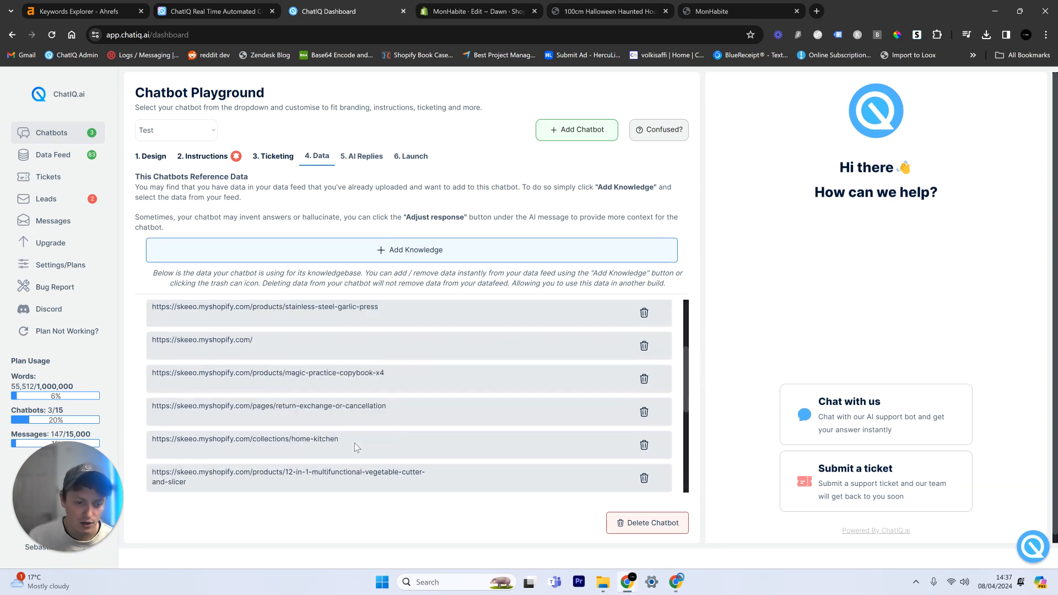
Step: Open the Test chatbot's design settings and ask its preview chat "whats the refund policy?"
click(836, 415)
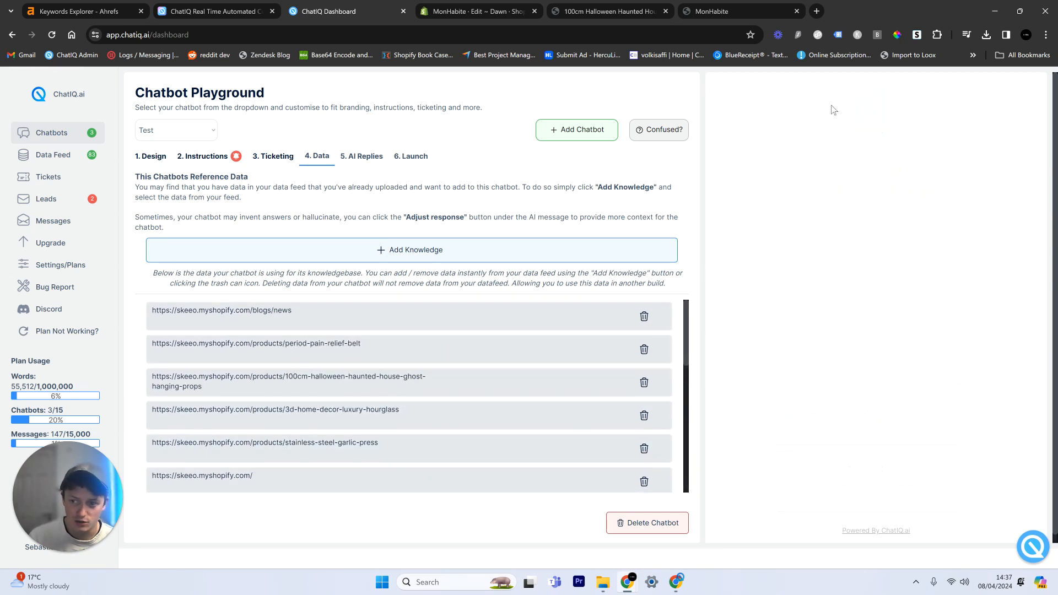
click(165, 157)
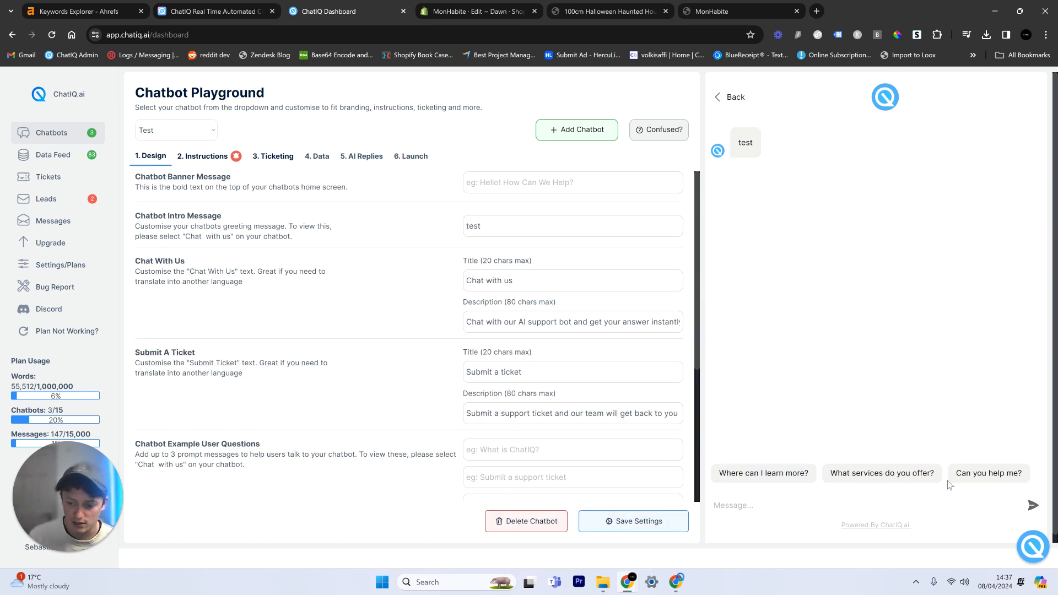
click(782, 146)
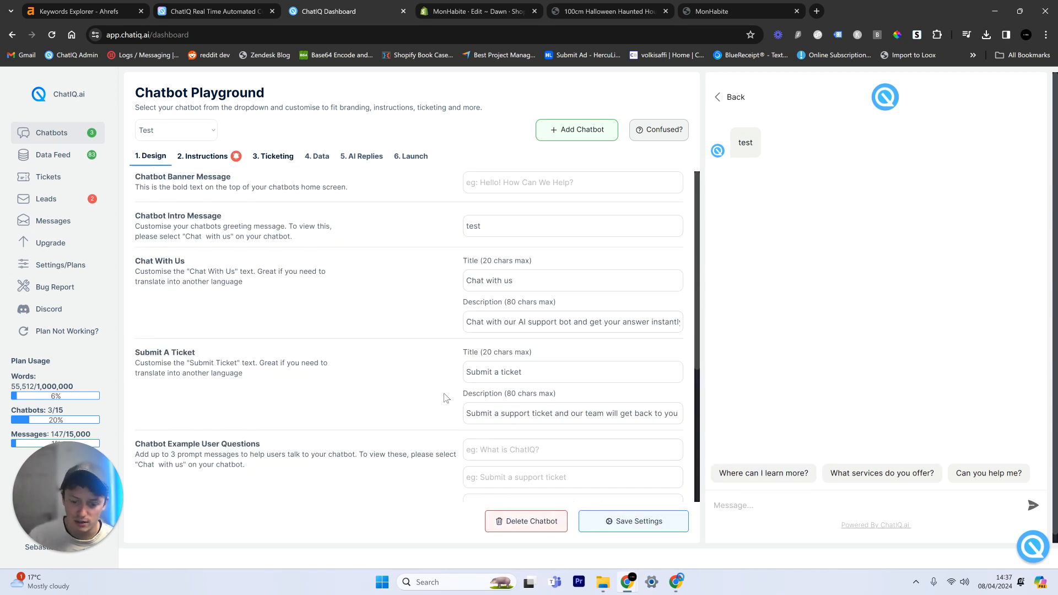
scroll(452, 408, down, 4)
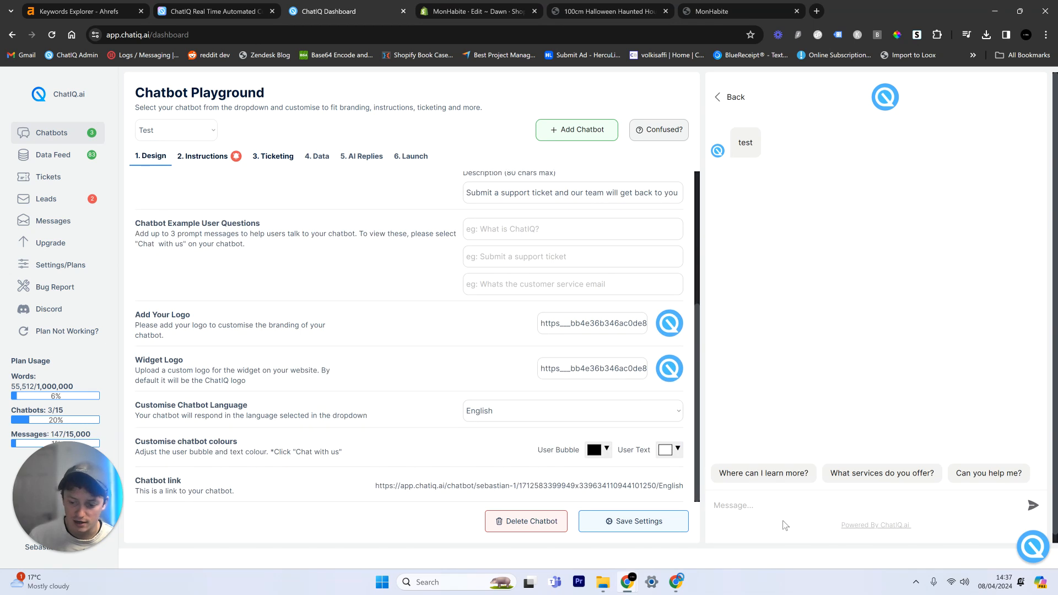
text(whats the refund polic)
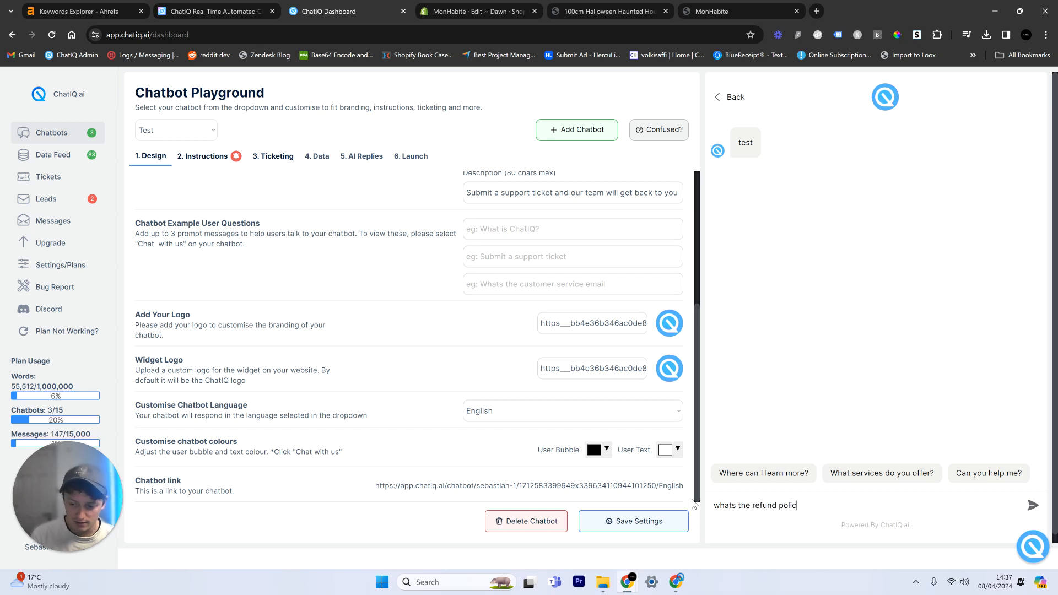
key(Return)
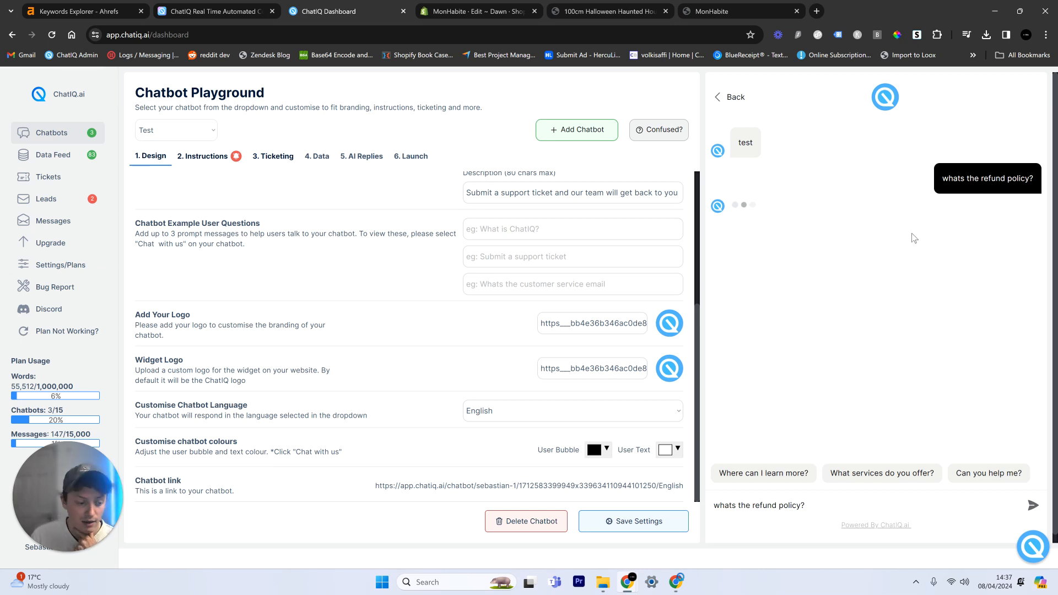
Step: Open the chat widget's conversation on the MonHabite tracking page and add the 100cm Halloween ghost product to the cart
scroll(587, 248, up, 3)
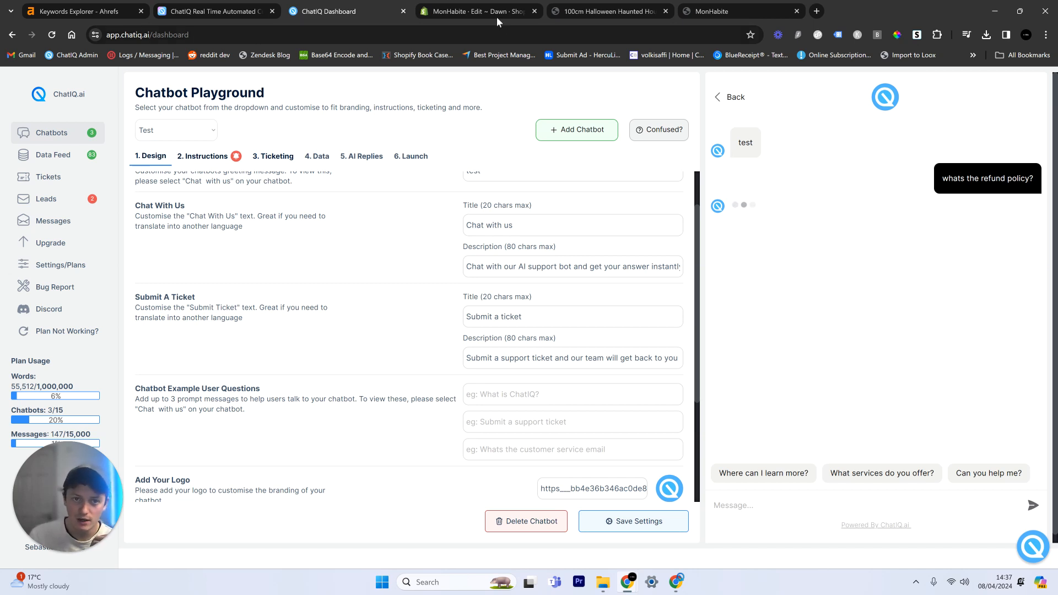
click(746, 4)
click(1026, 546)
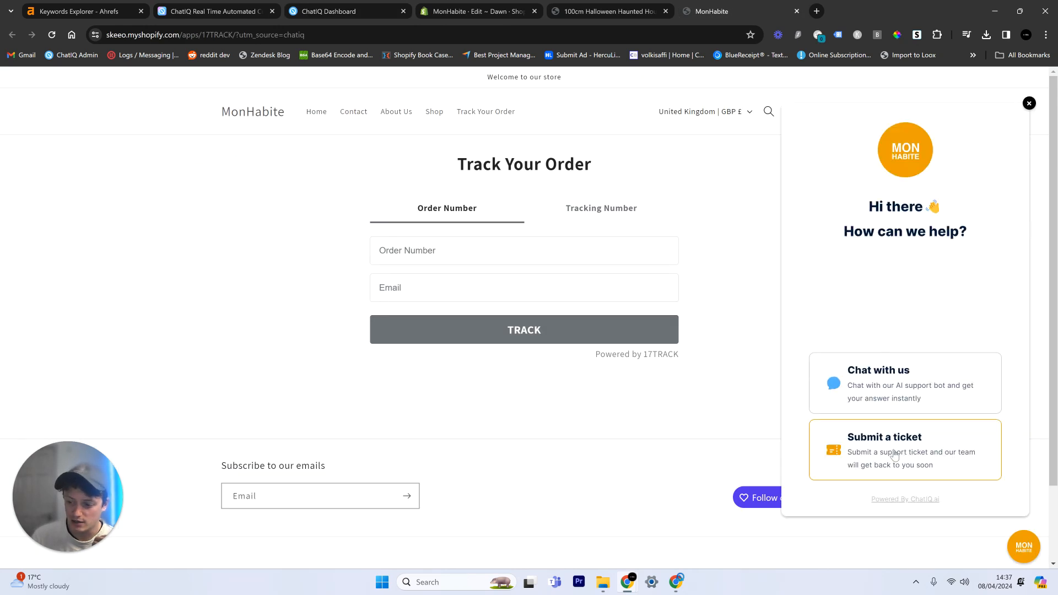
click(830, 386)
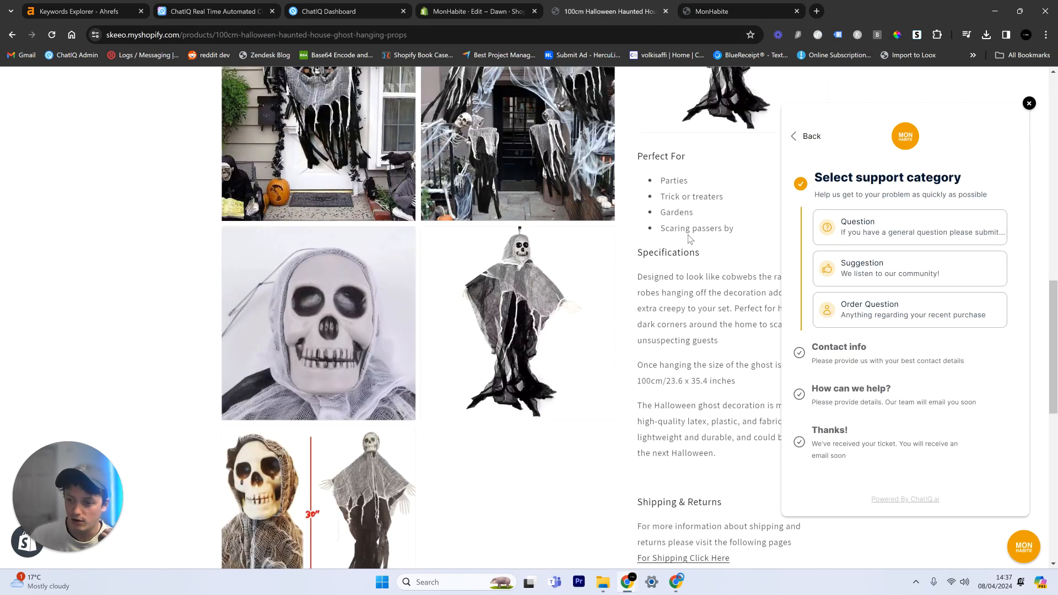
scroll(689, 239, up, 9)
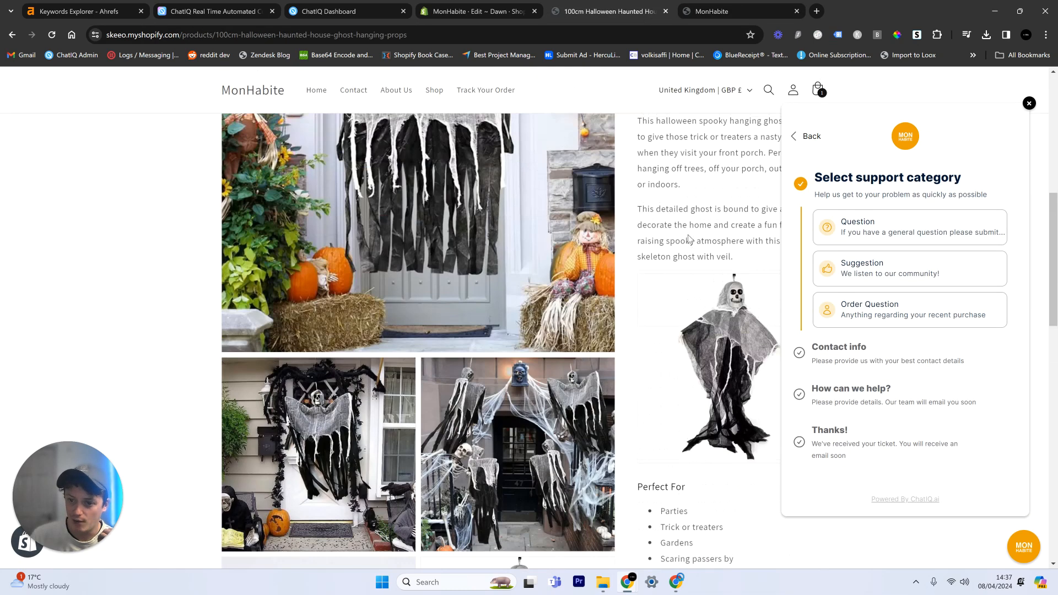
click(705, 339)
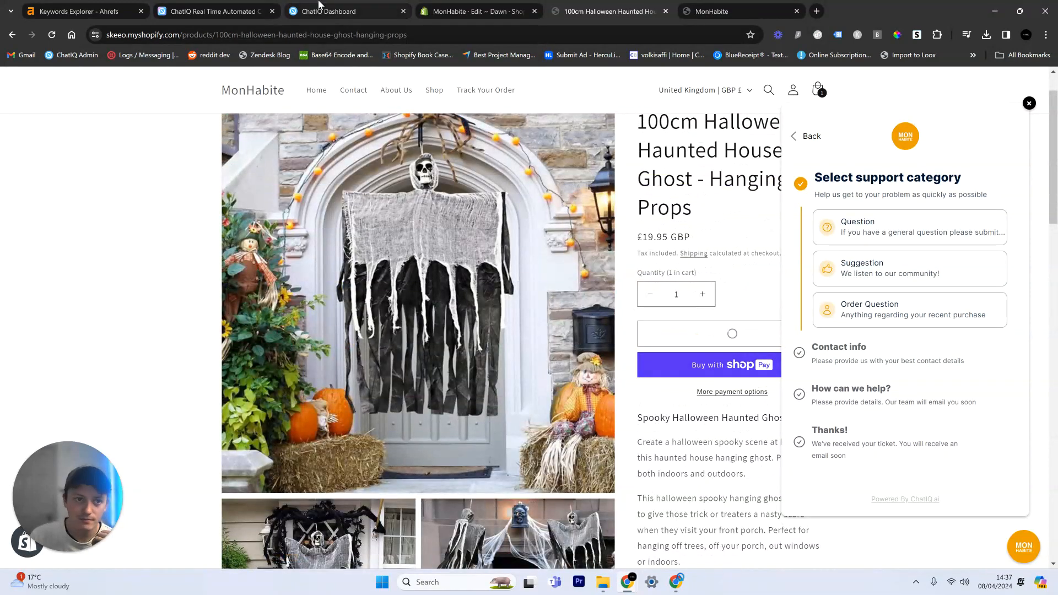
Step: Back in the ChatIQ Dashboard, adjust the refund reply's cached text so "Once your return is accepted" begins a new paragraph
key(ctrl+3)
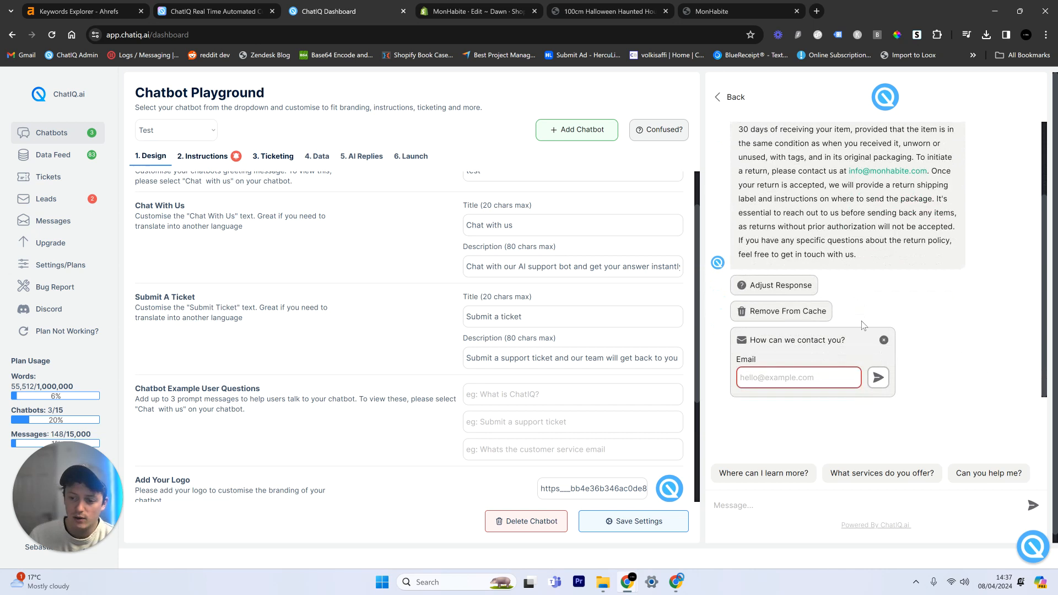
scroll(868, 320, up, 2)
scroll(868, 320, down, 1)
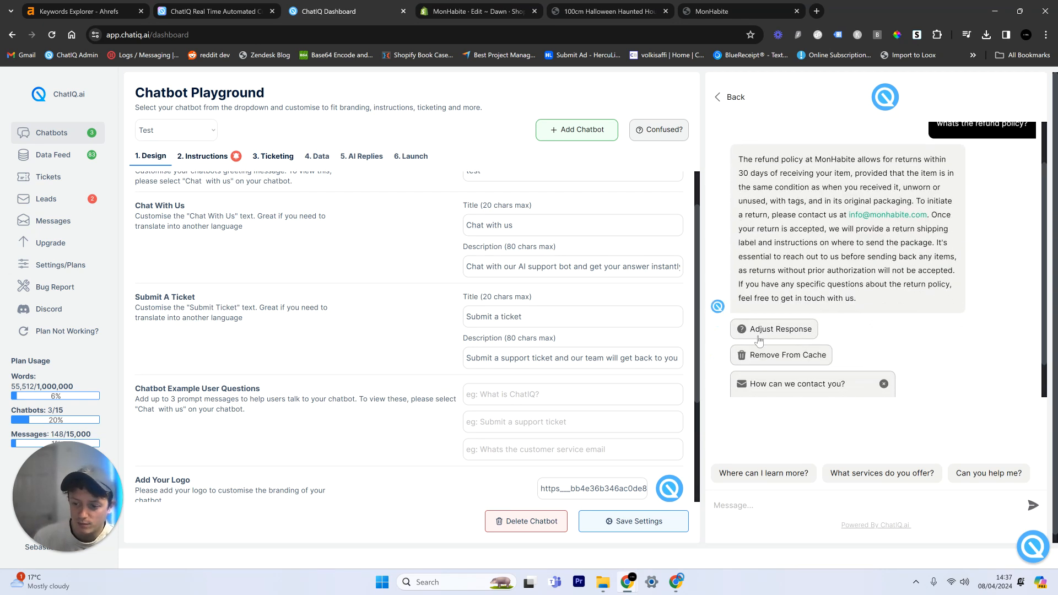
click(764, 331)
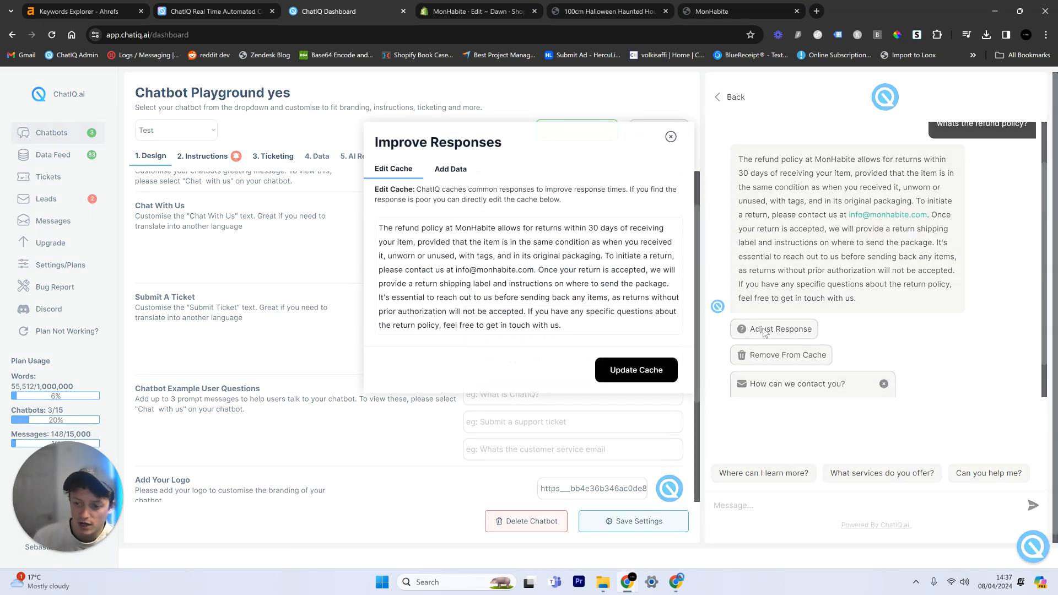
click(537, 269)
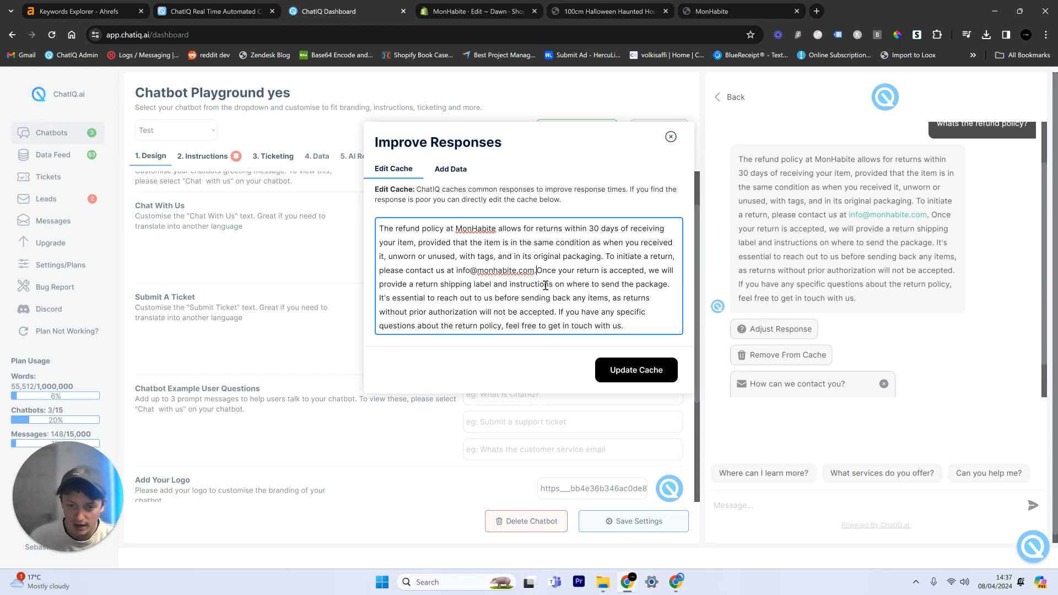
key(Return)
key(Return)
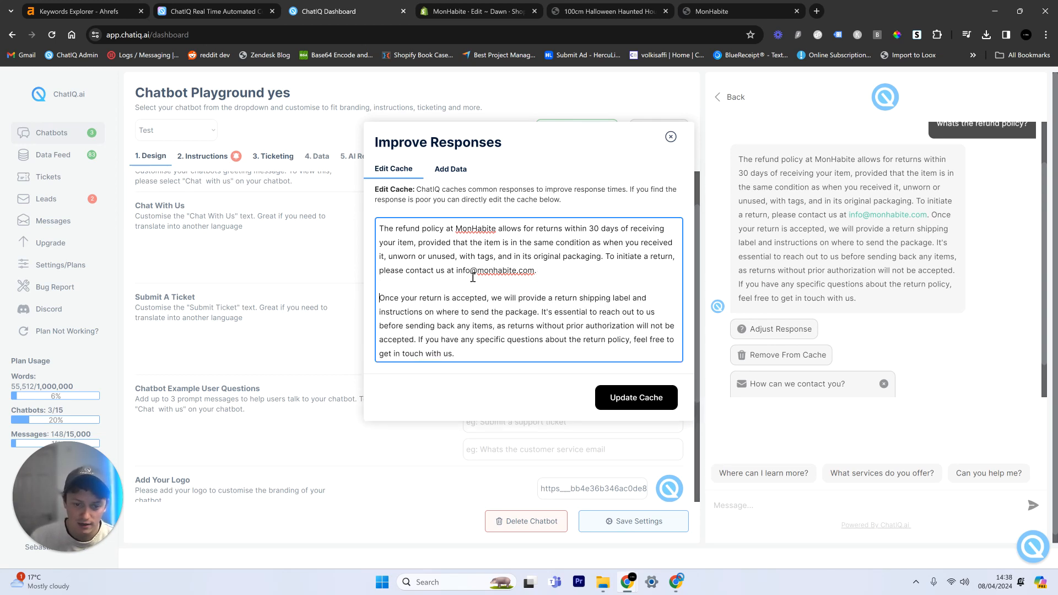
Step: Change the contact e-mail's prefix to "help" in the cached refund reply, update the cache and close the response editor
drag(472, 272, 454, 271)
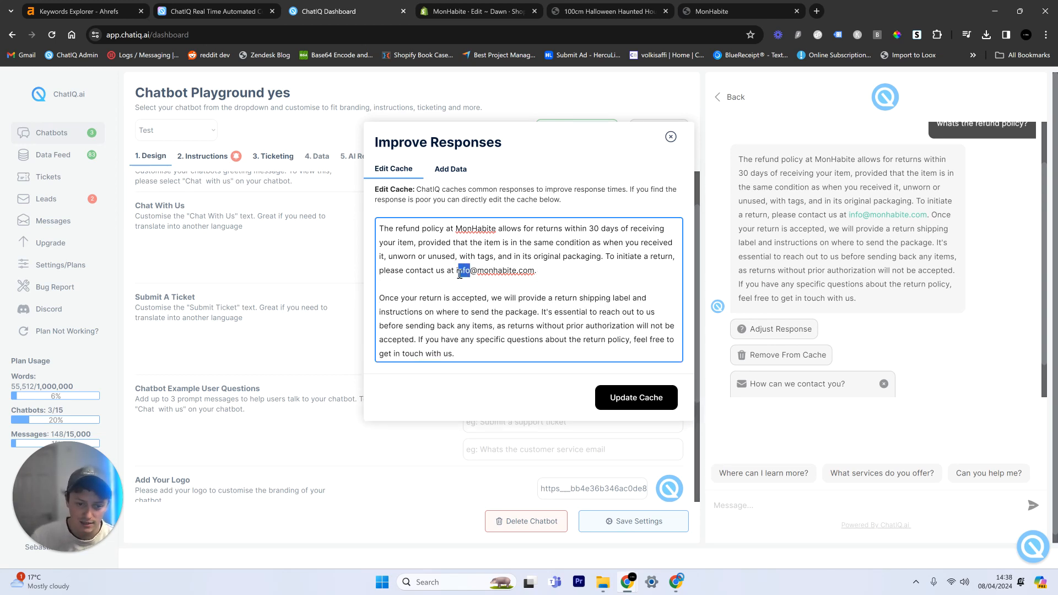
text(help)
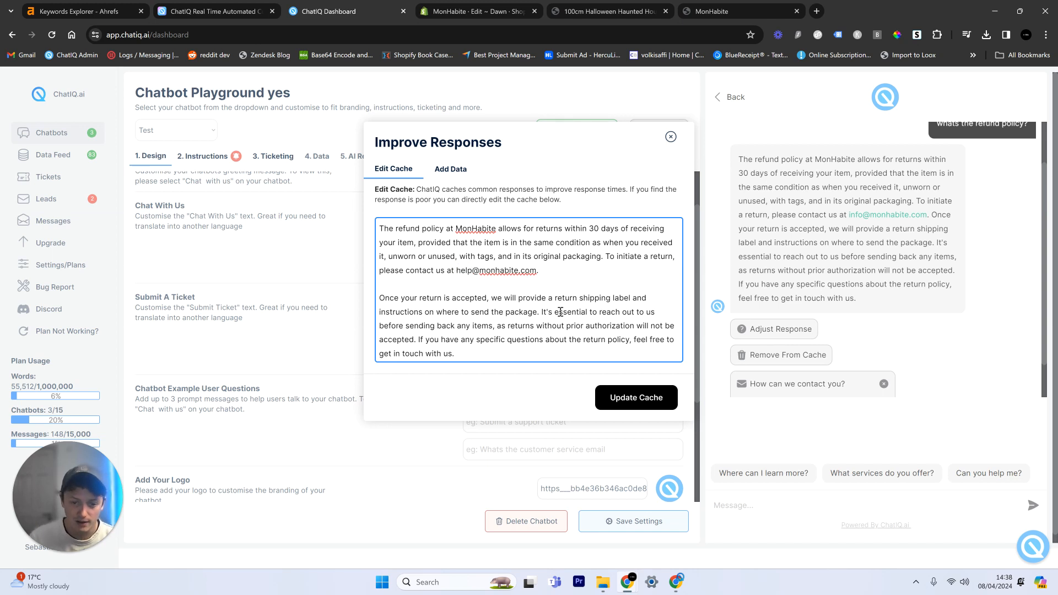
click(633, 394)
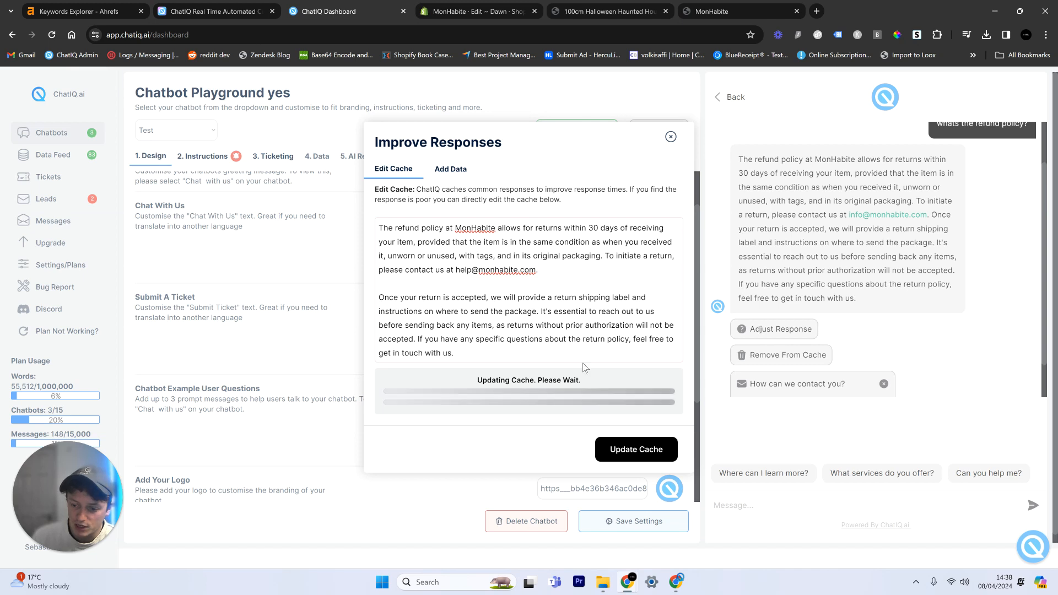
click(675, 139)
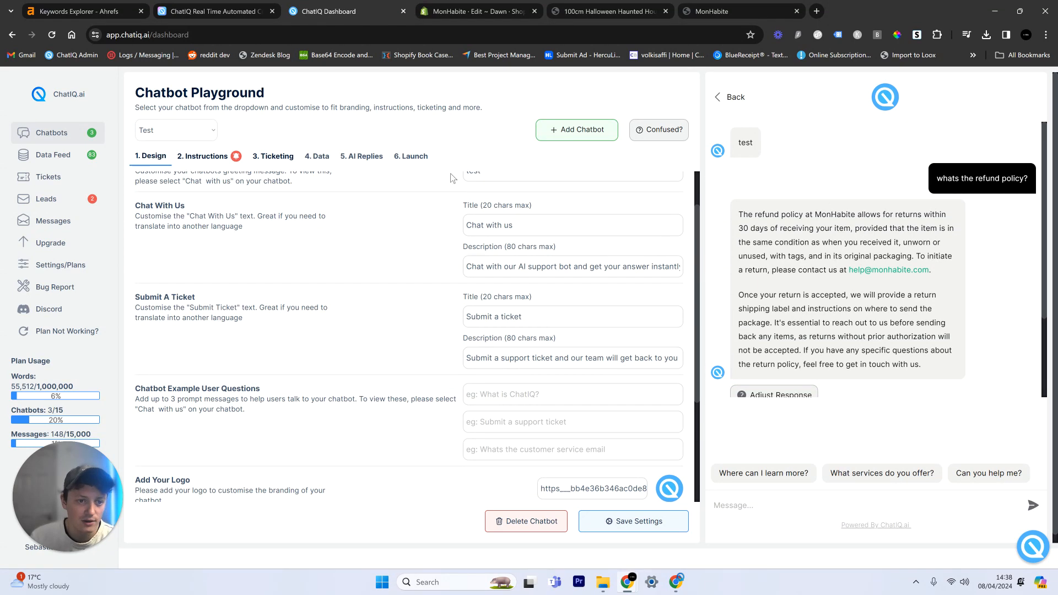
Step: Add "Track my order" as the chatbot's first example user question and save the settings
scroll(425, 424, down, 3)
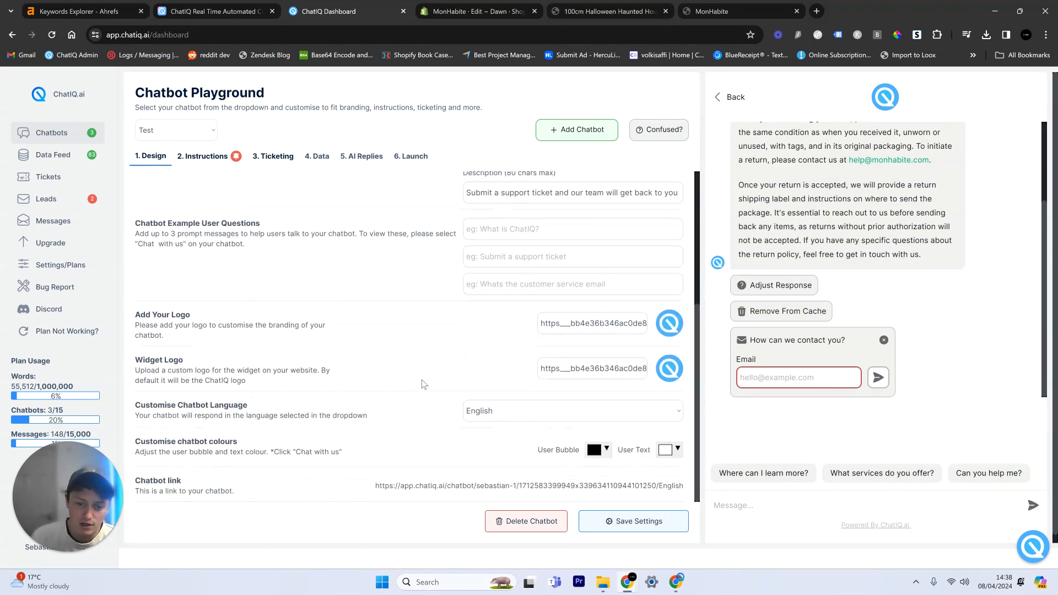
scroll(533, 277, up, 1)
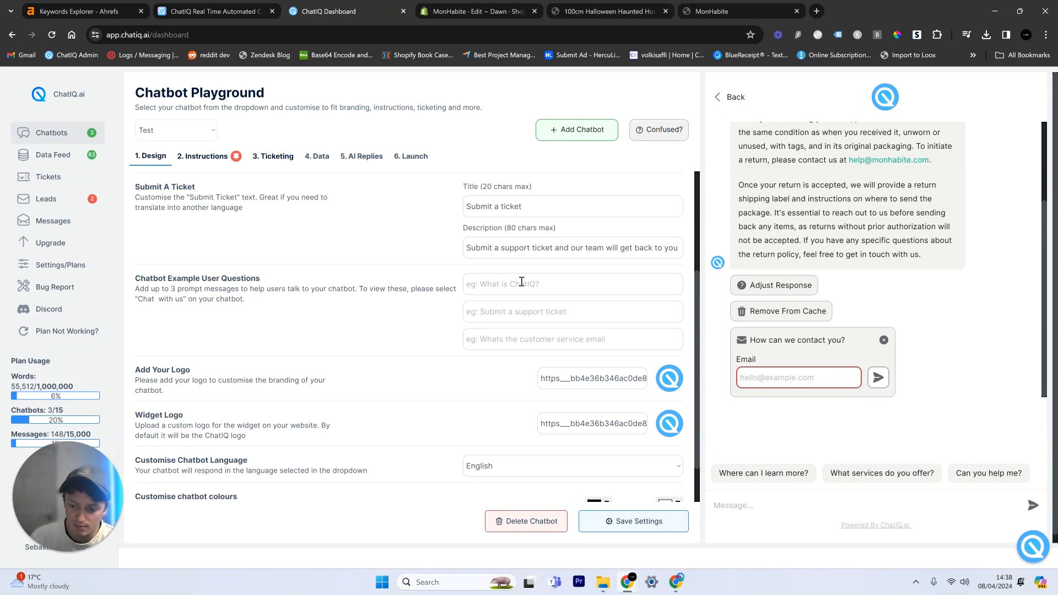
click(521, 282)
text(Track my order)
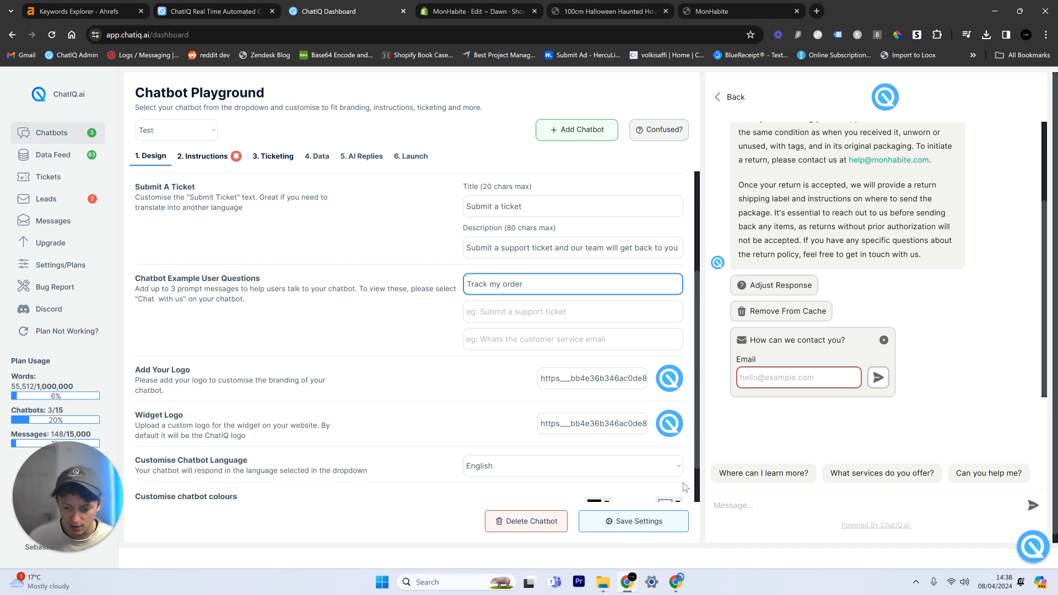
click(636, 522)
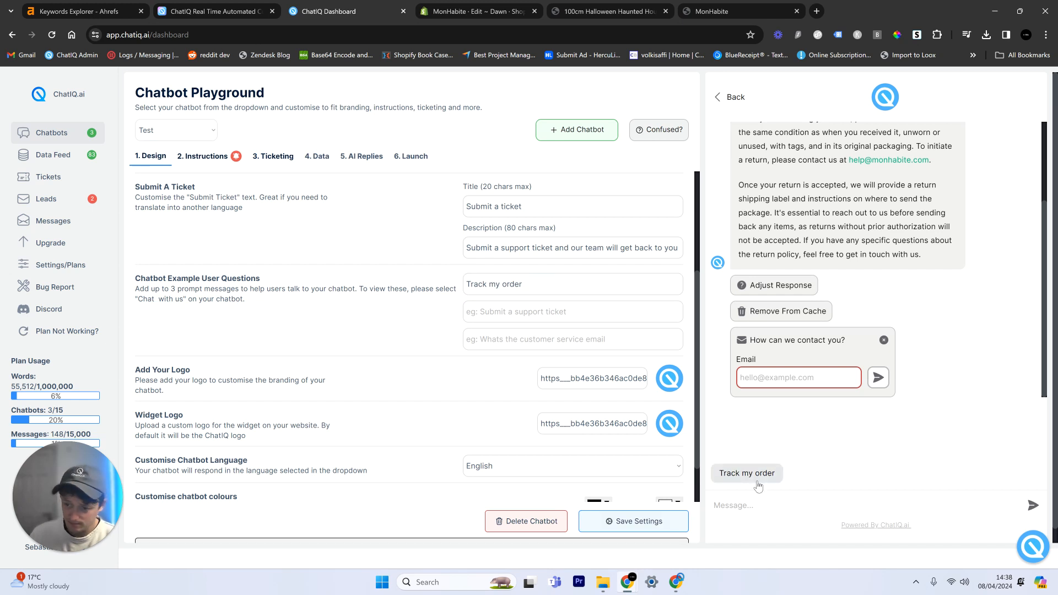
Step: Copy "whats the refund policy?" from the preview chat into the second example user question and save the settings
scroll(909, 276, up, 2)
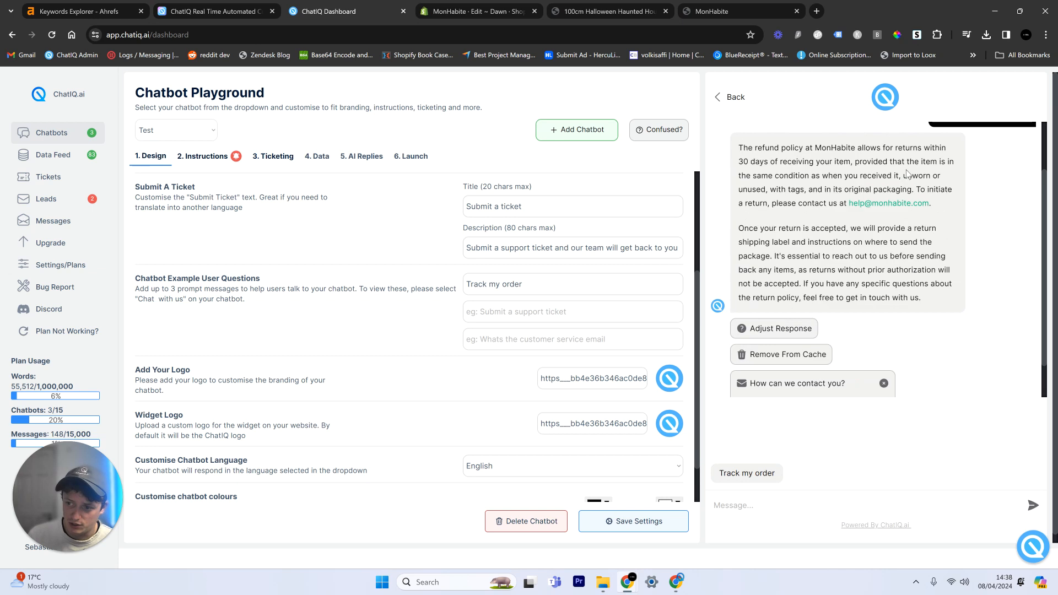
triple_click(971, 179)
key(ctrl+c)
click(526, 312)
key(ctrl+v)
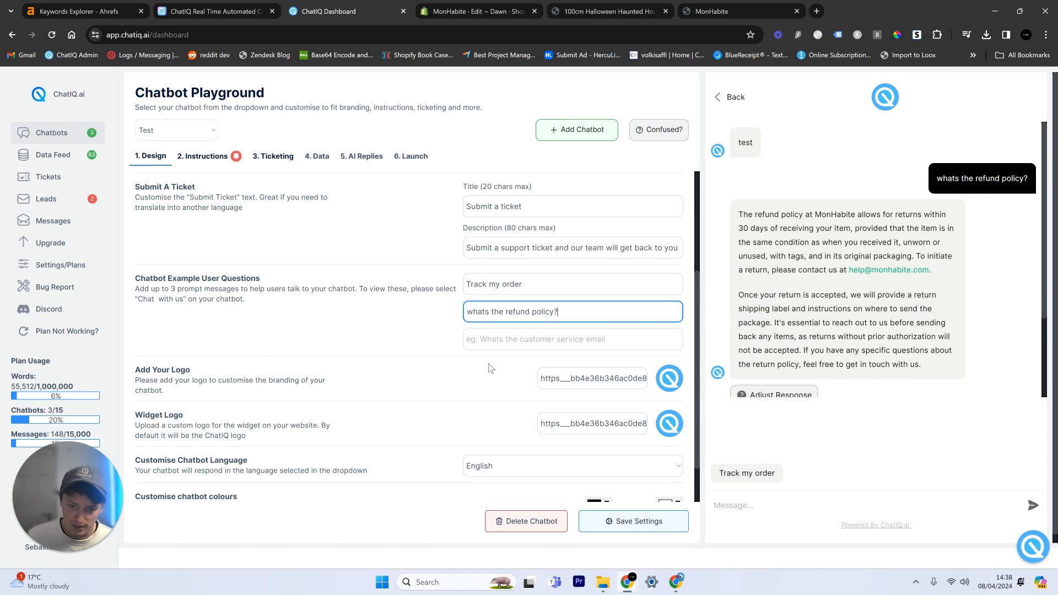
click(637, 521)
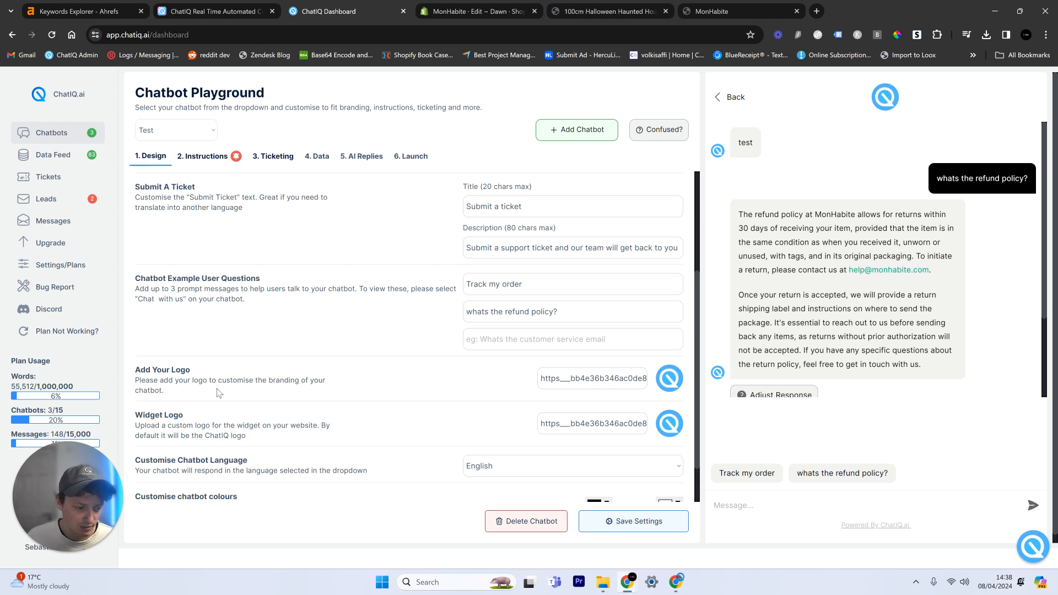
Step: Send the suggested "Track my order" question in the chatbot preview
scroll(165, 363, down, 1)
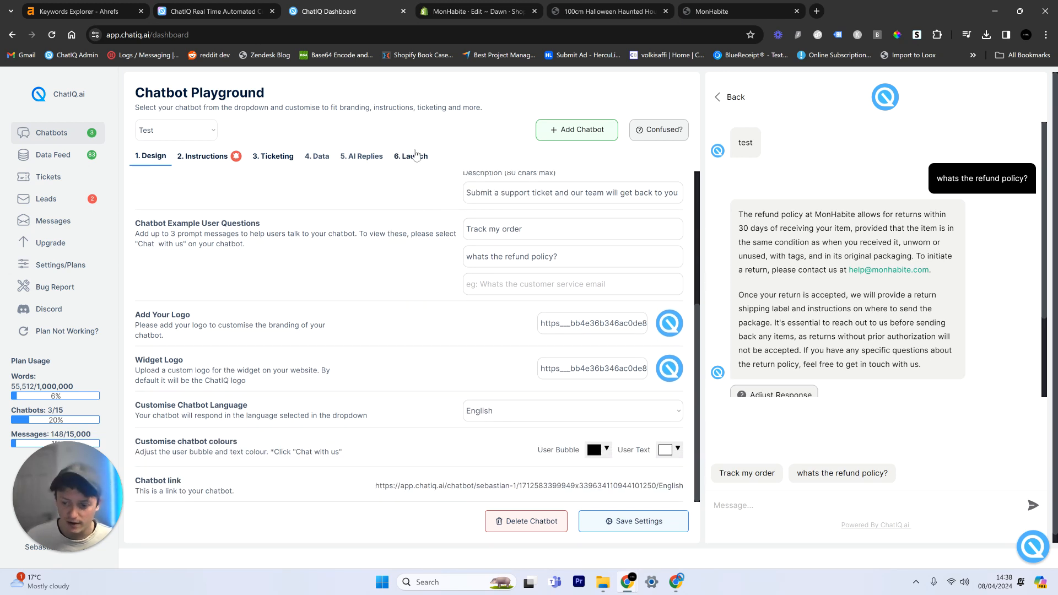
drag(420, 157, 532, 292)
click(734, 462)
click(747, 474)
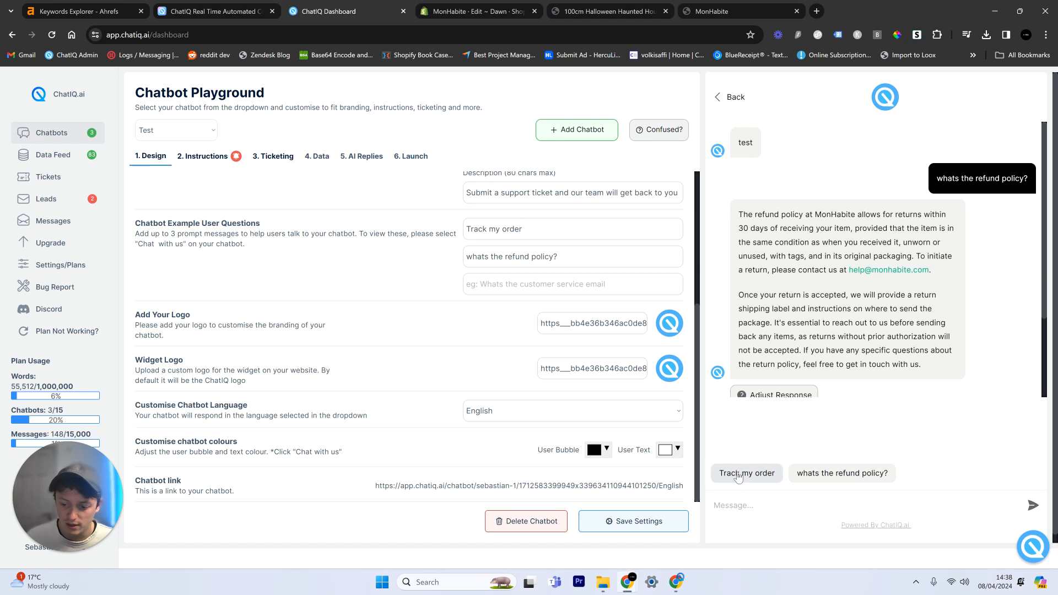
Step: Check how the corner chat widget opens and select the whole Corner Bubble Widget embed code in the launch instructions
click(417, 157)
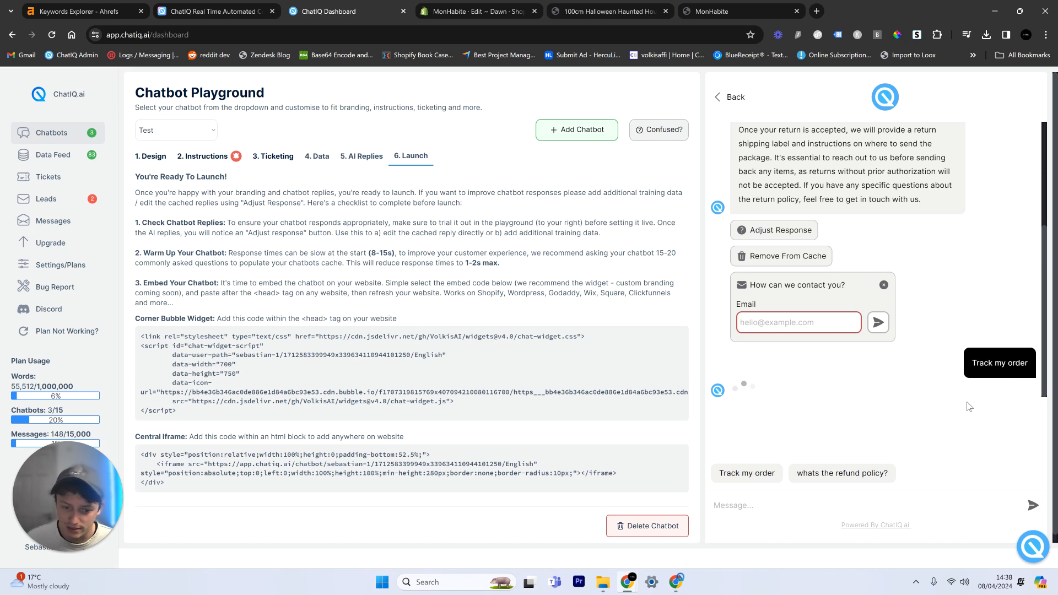
drag(168, 412, 142, 337)
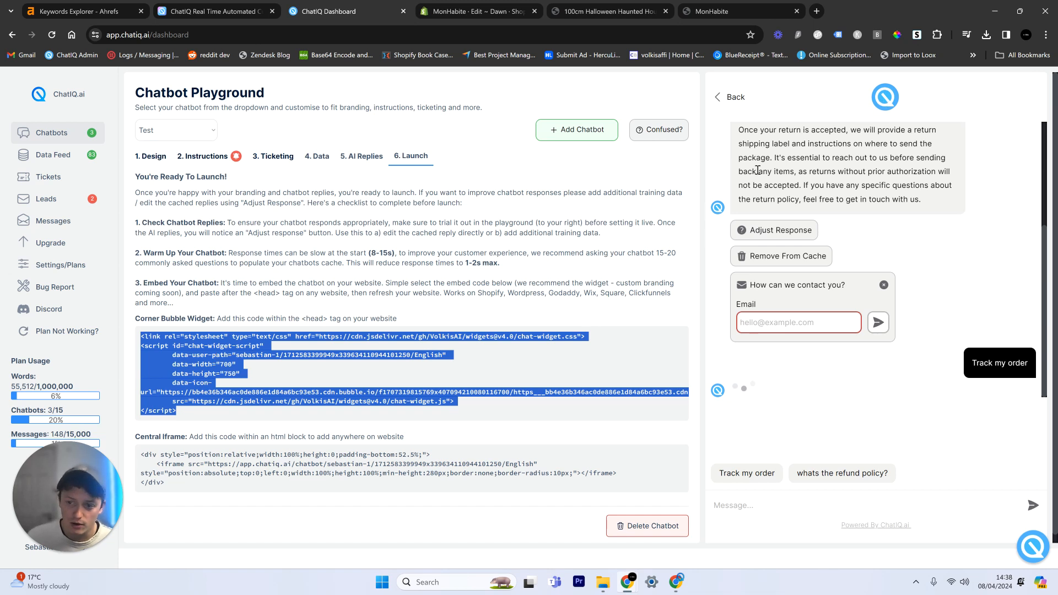
click(717, 99)
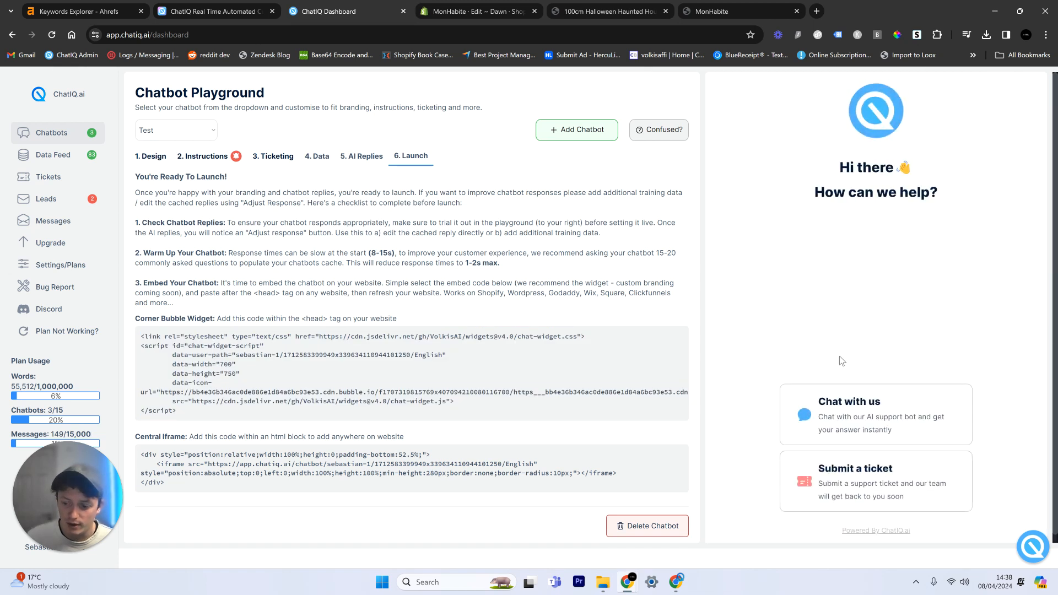
click(859, 416)
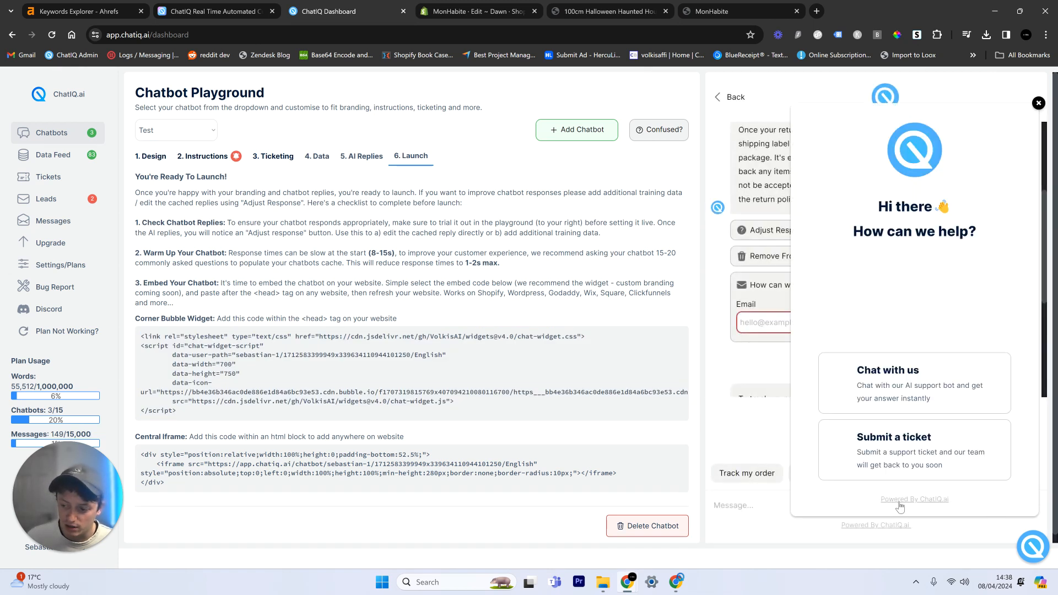
click(1029, 548)
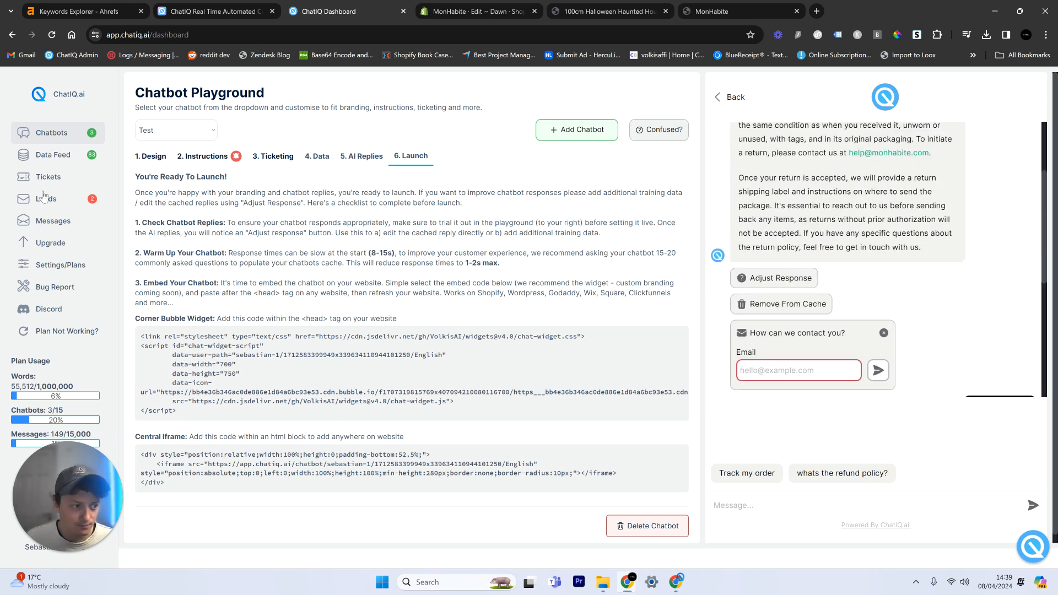
drag(182, 415, 139, 329)
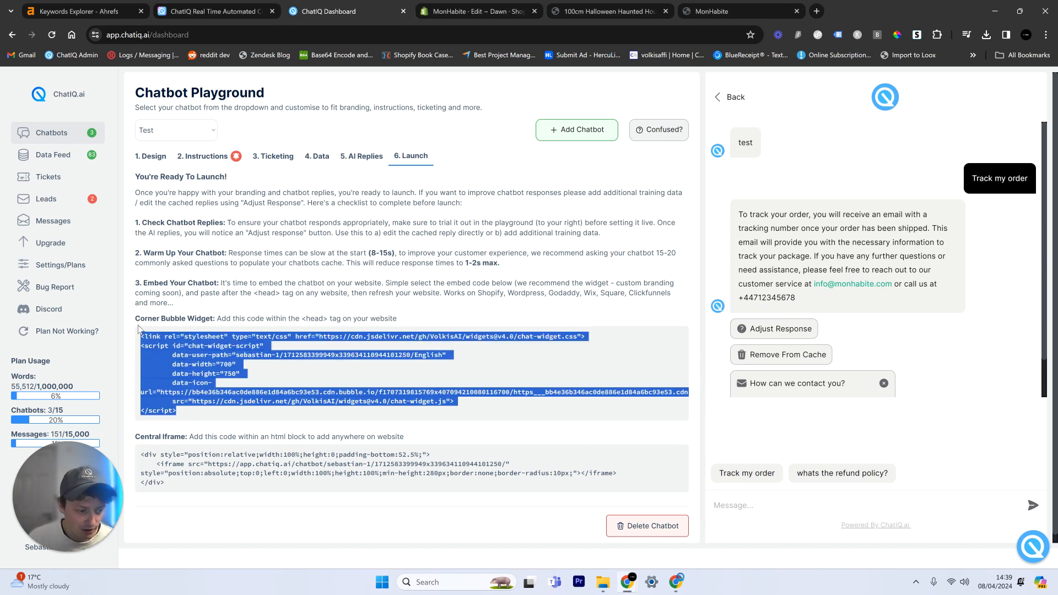
Step: Switch to the Shopify admin, leave the theme code editor and reopen the code of the current Dawn theme
click(478, 5)
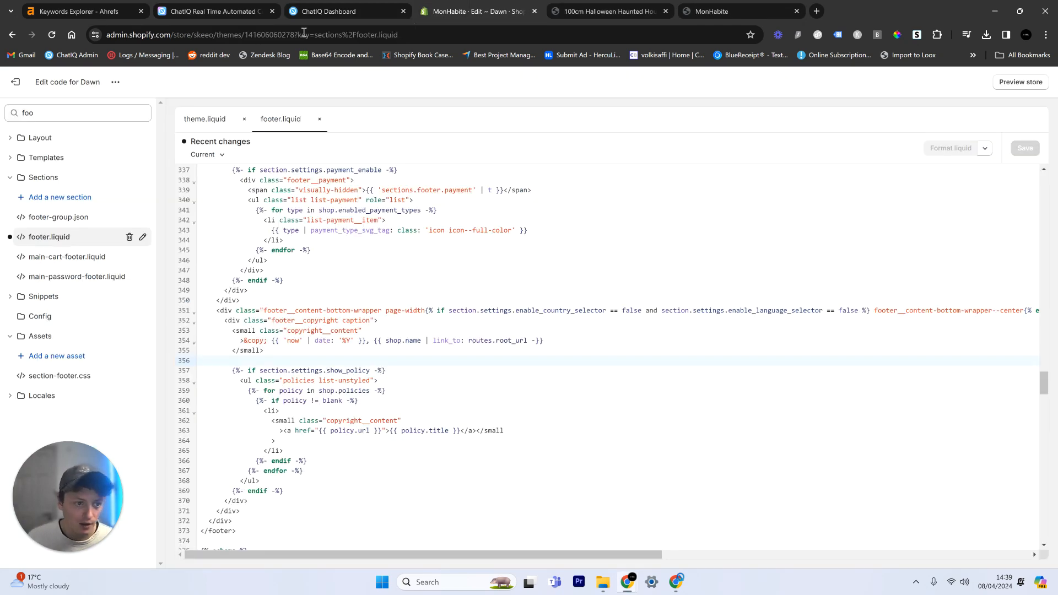
click(15, 82)
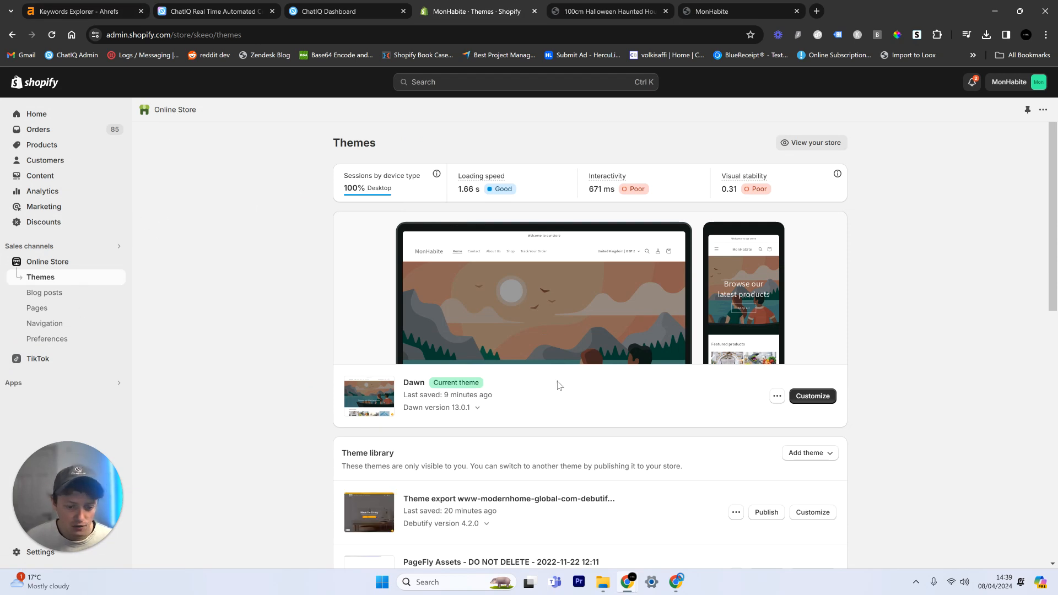
click(777, 397)
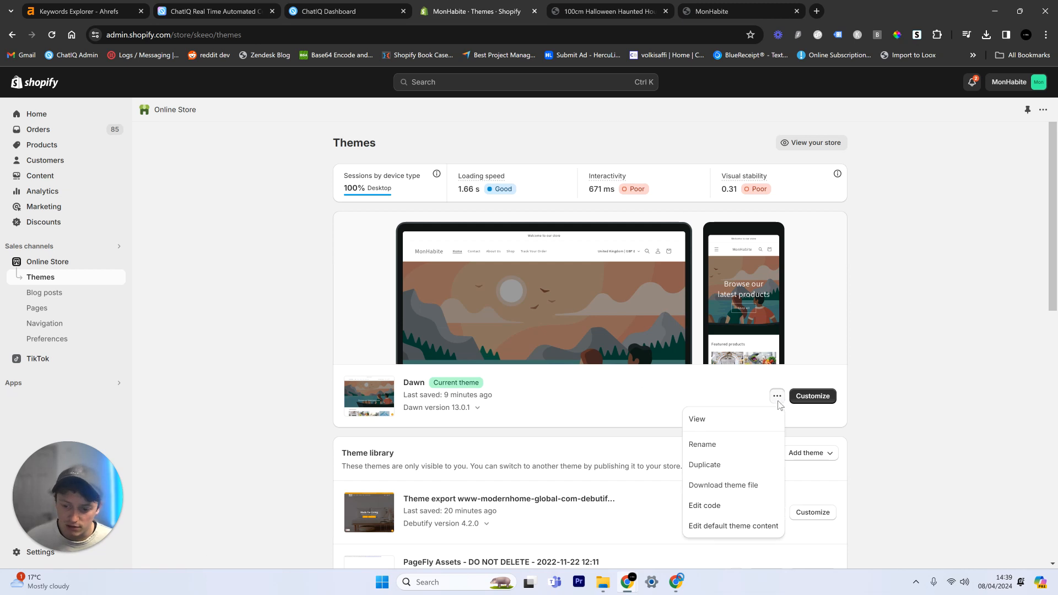
click(706, 507)
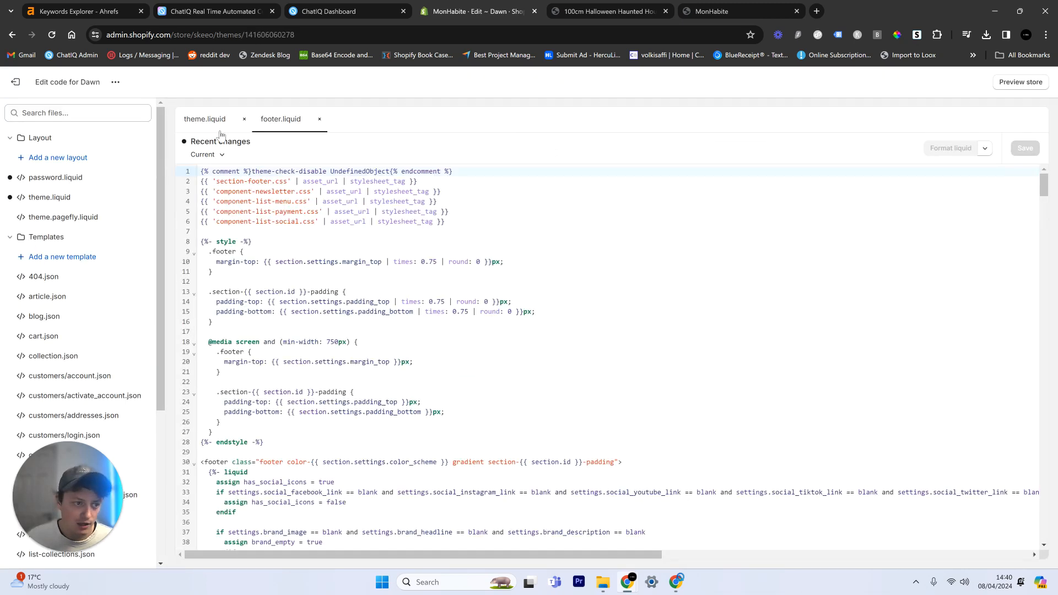
Step: Close footer.liquid, filter the theme files by "the" and open theme.liquid
click(319, 119)
click(77, 113)
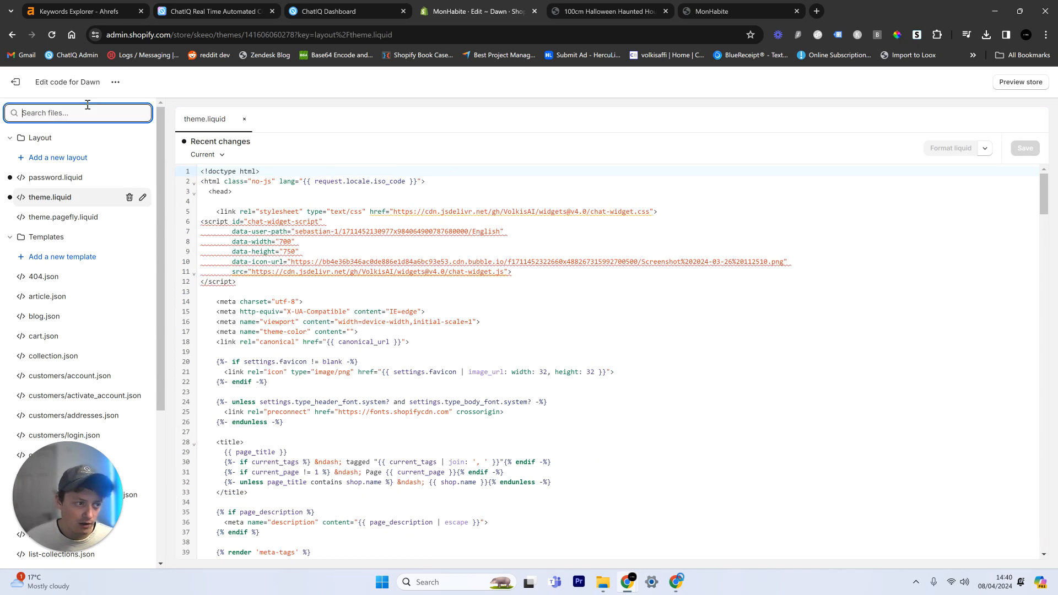
text(the)
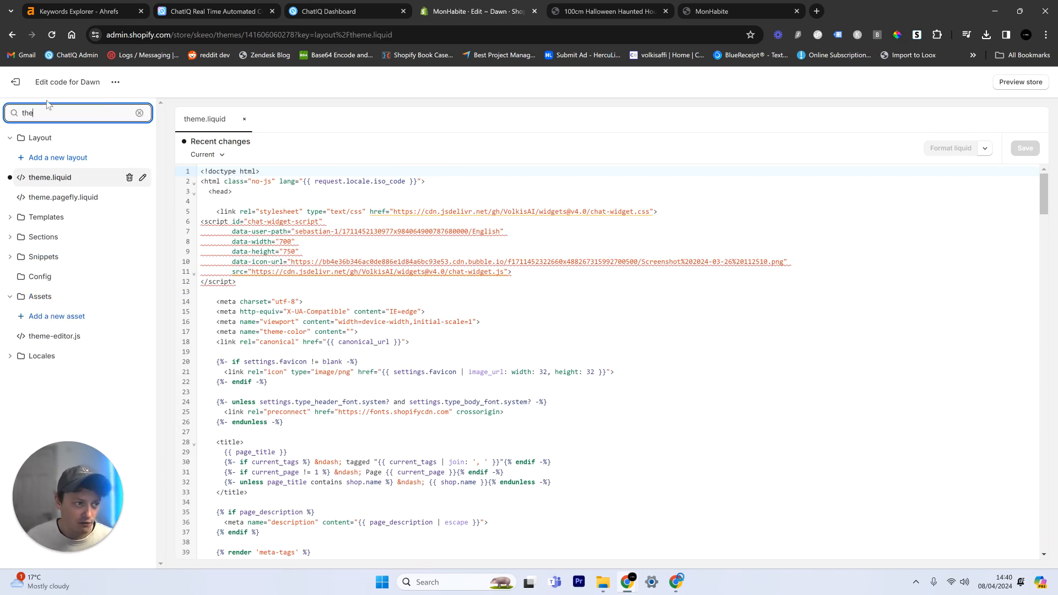
click(90, 182)
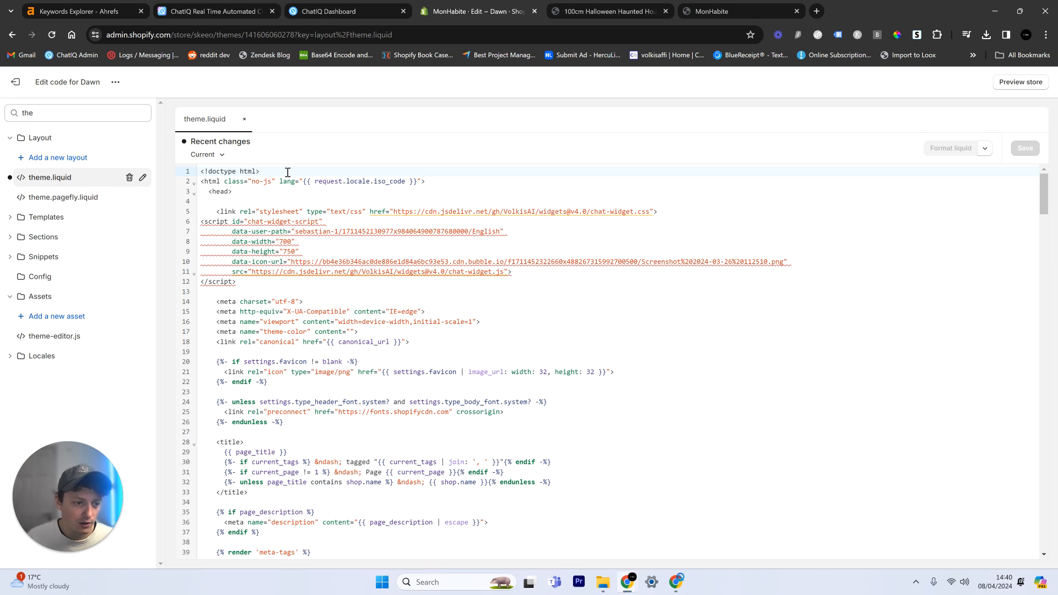
Step: Replace the old chat widget code below the <head> tag in theme.liquid with the copied Corner Bubble Widget code and save the file
drag(237, 281, 164, 222)
key(BackSpace)
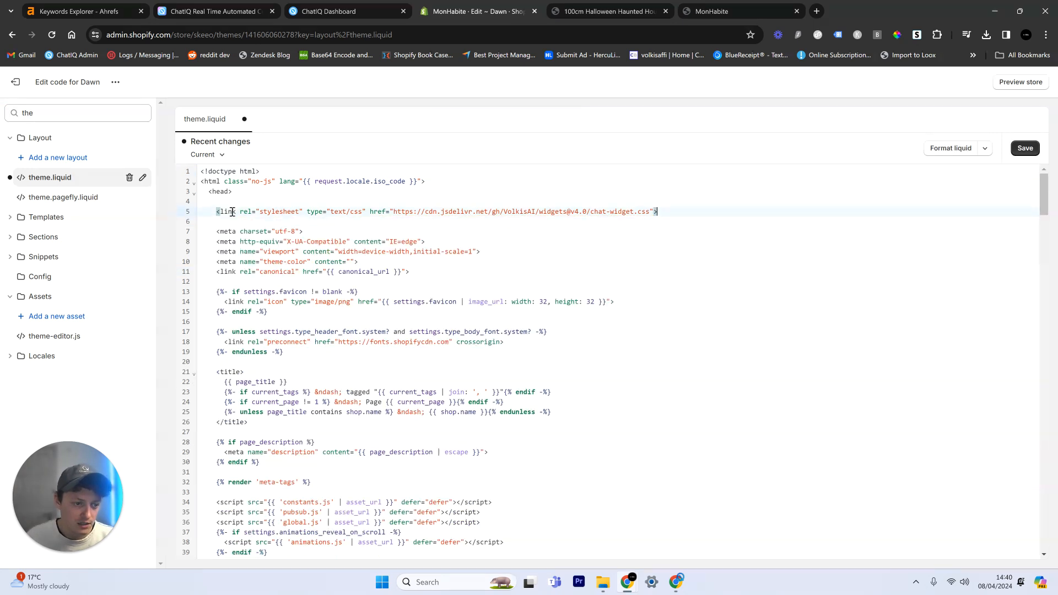
triple_click(233, 212)
key(BackSpace)
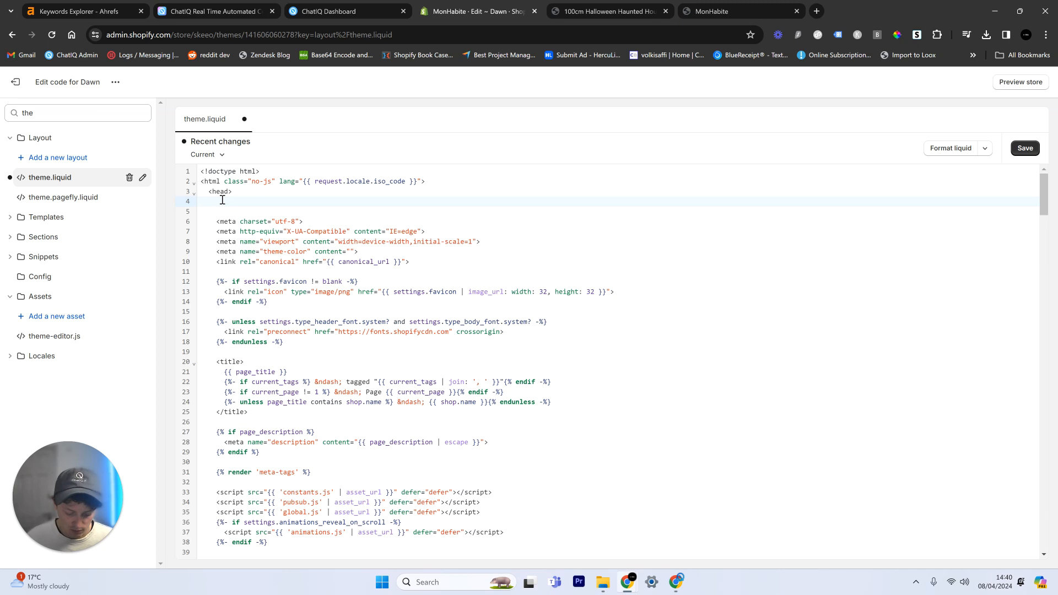
key(ctrl+z)
key(ctrl+z)
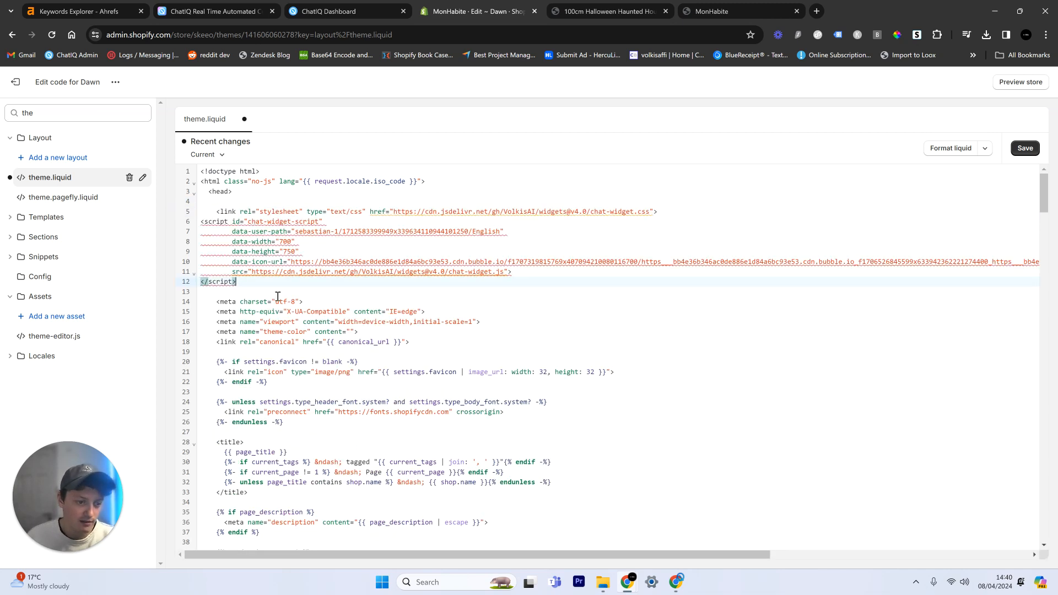
click(1024, 148)
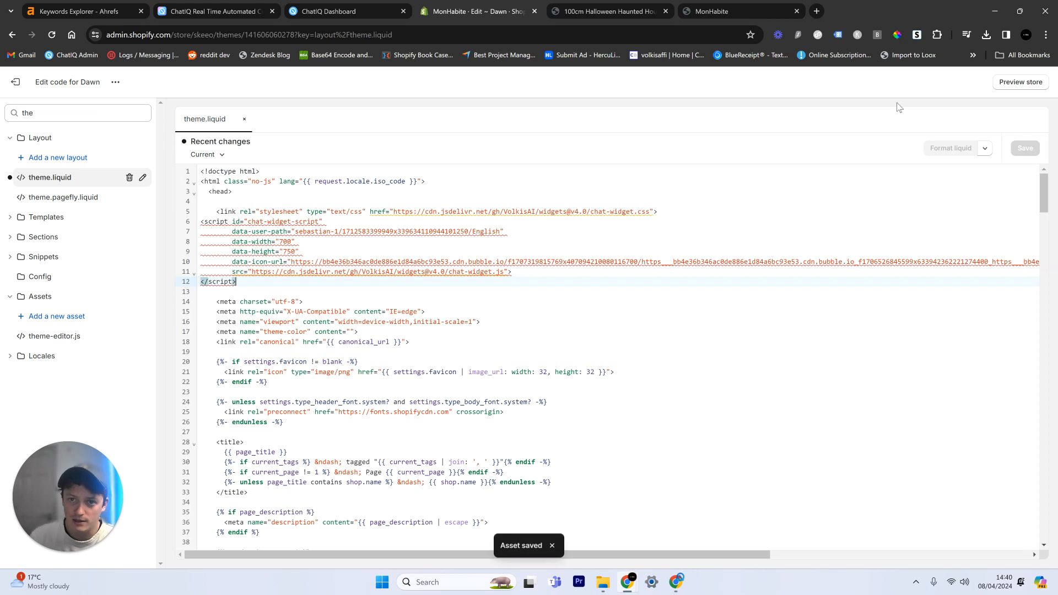
Step: Reload the storefront's Halloween ghost product page, start a chat in the embedded widget, send "Track my order" and read the reply
key(ctrl+Tab)
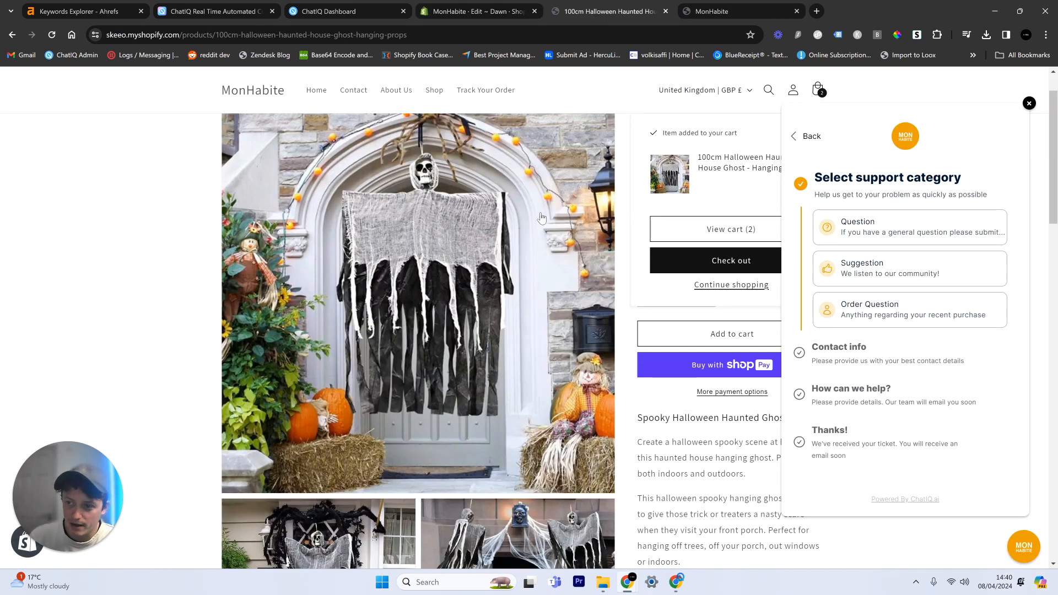
key(ctrl+r)
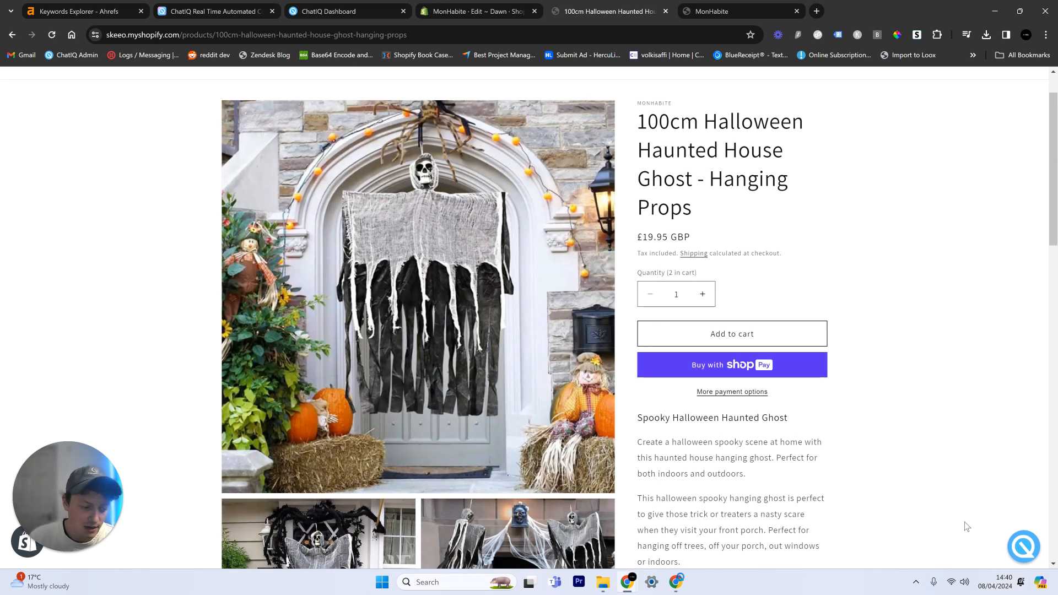
click(1024, 550)
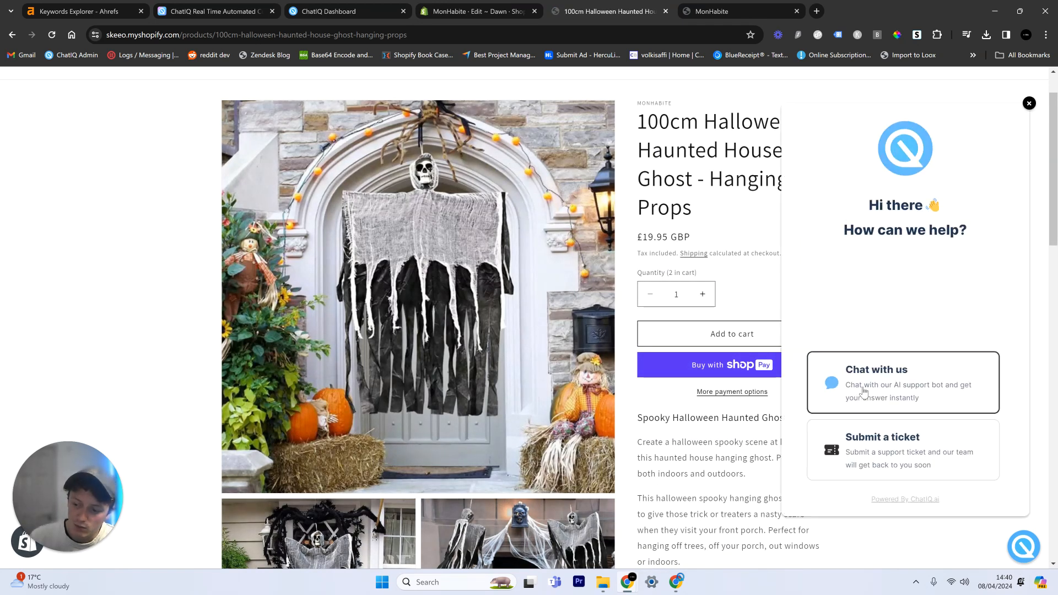
click(864, 393)
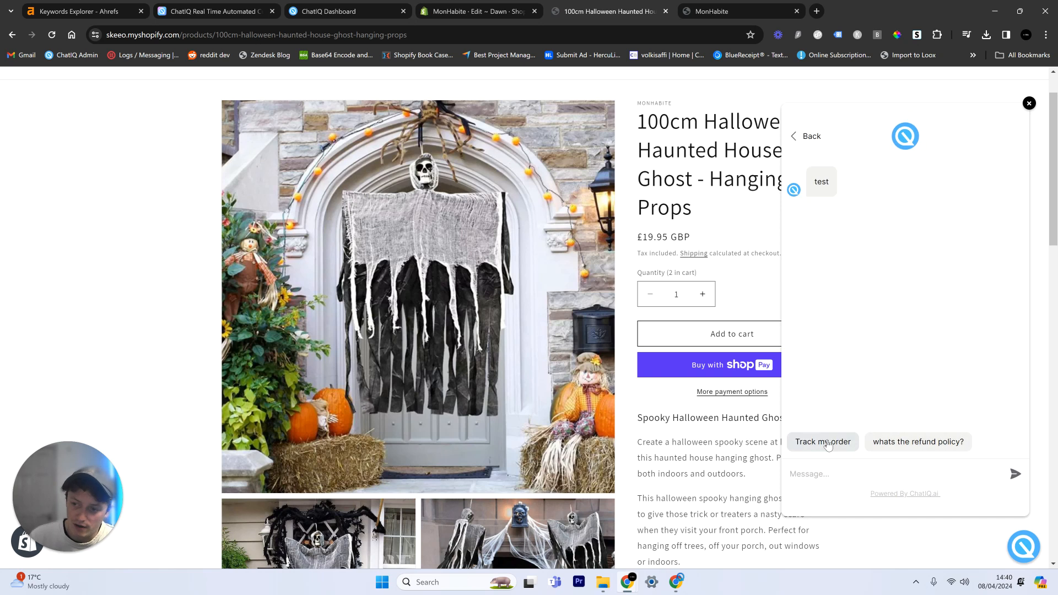
click(814, 447)
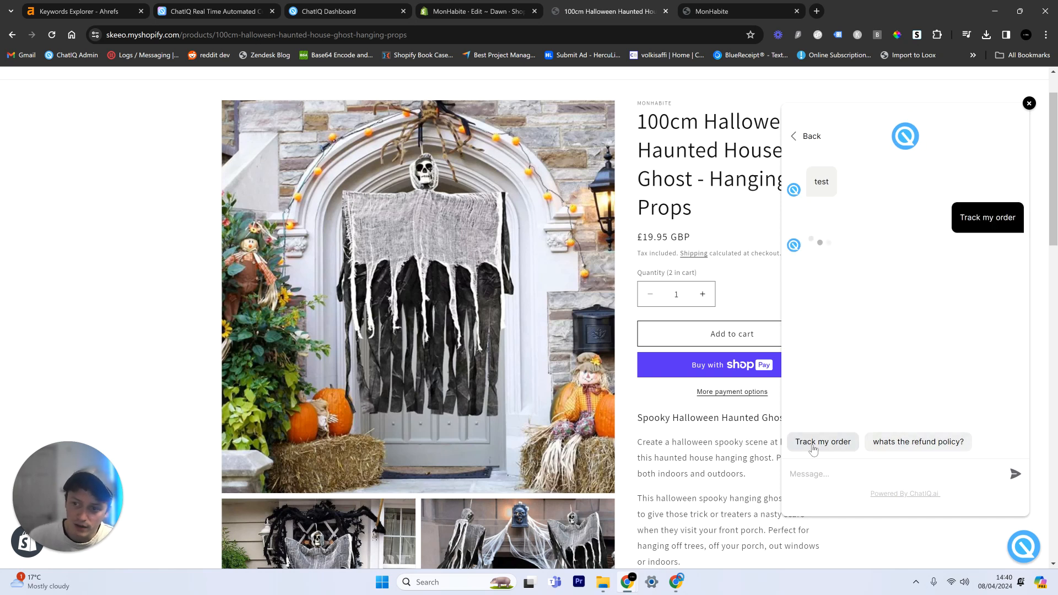
scroll(737, 432, up, 1)
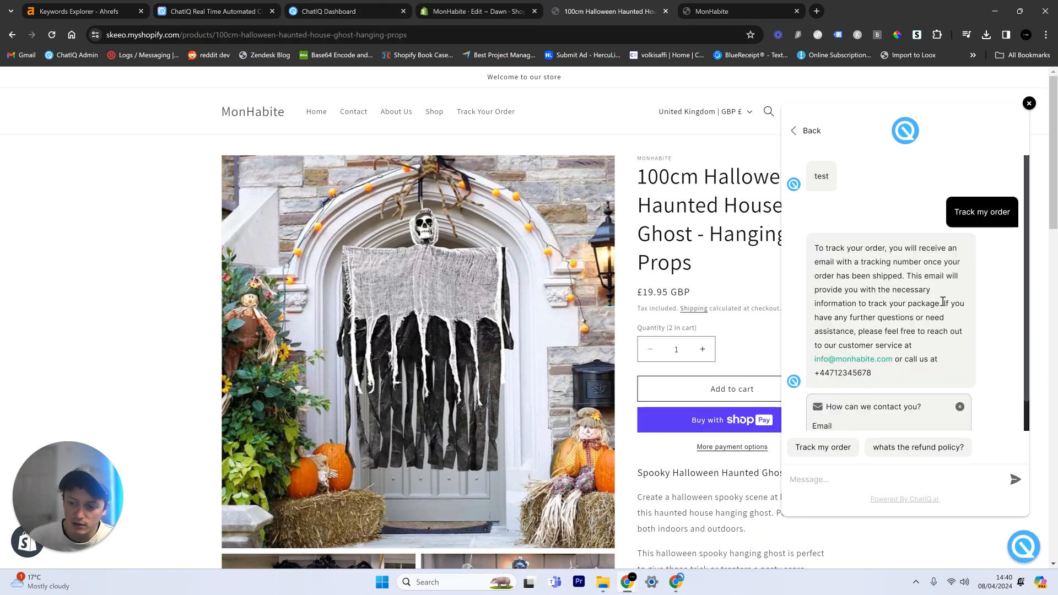
scroll(850, 252, down, 2)
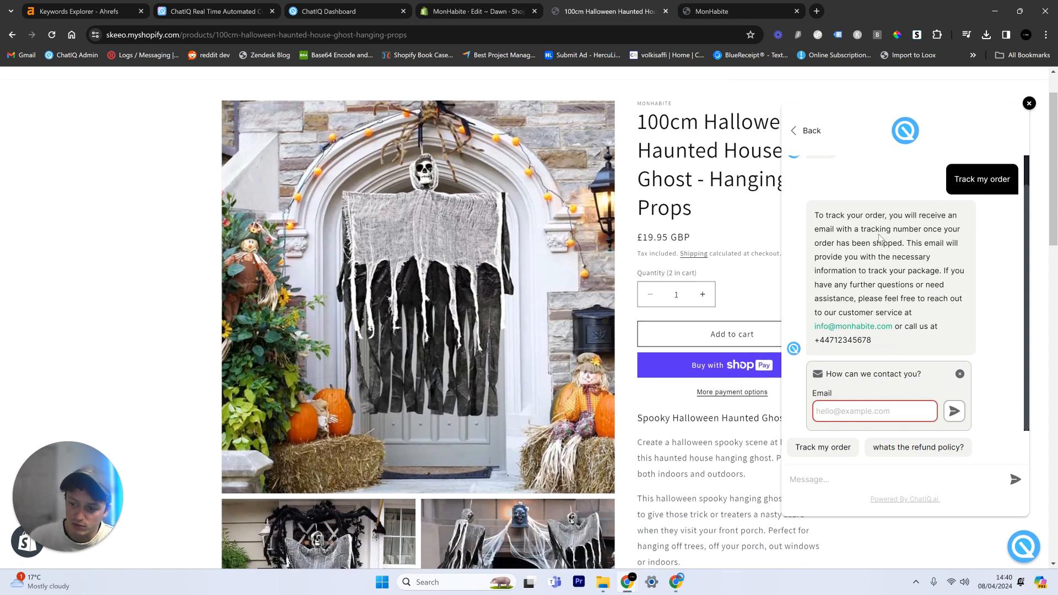
Step: Return to the ChatIQ dashboard and inspect the response-adjustment and cache-removal options under the preview chat's reply
key(ctrl+3)
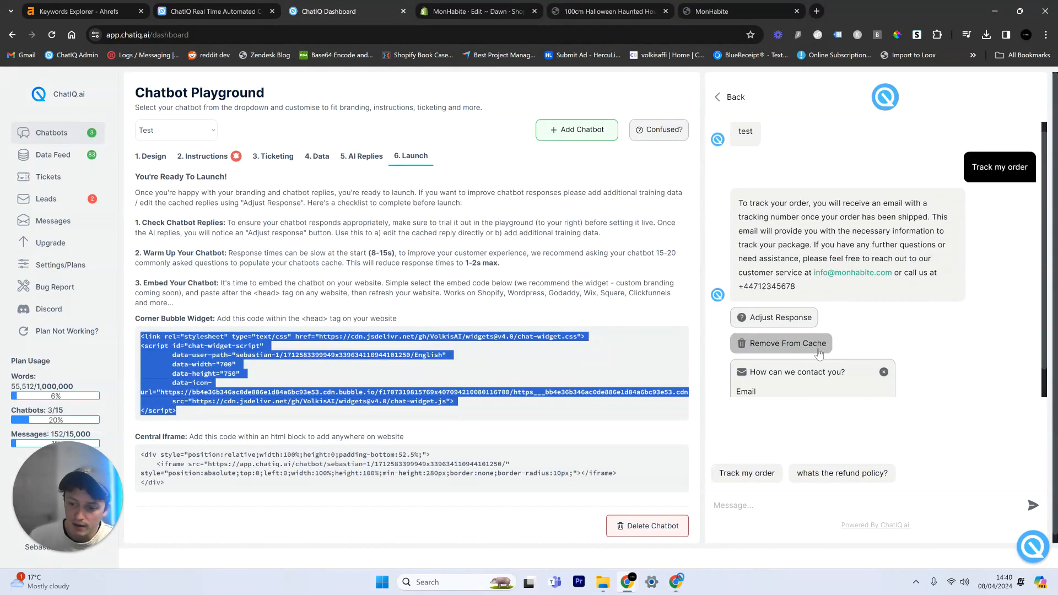
drag(891, 316, 742, 284)
click(927, 300)
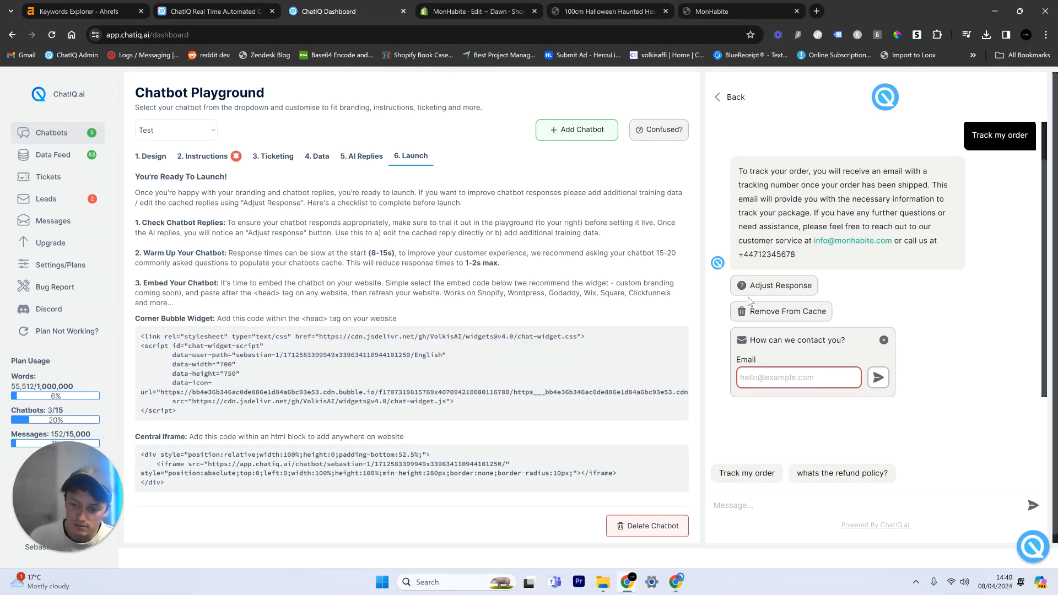
Step: Go back to the storefront page and submit a test e-mail address in the chat widget's contact form
click(588, 8)
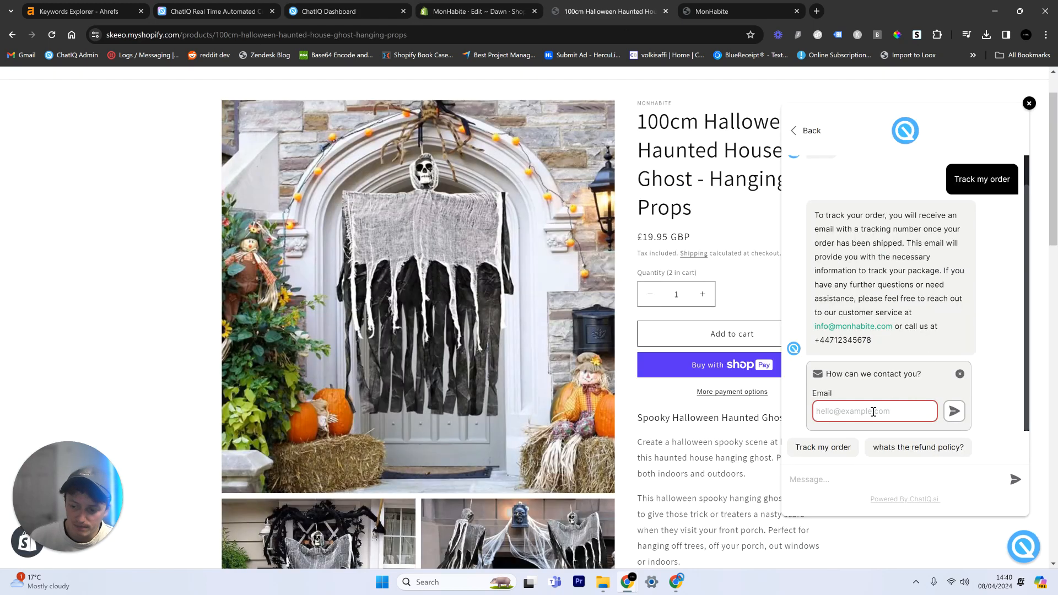
text(test@hotmai)
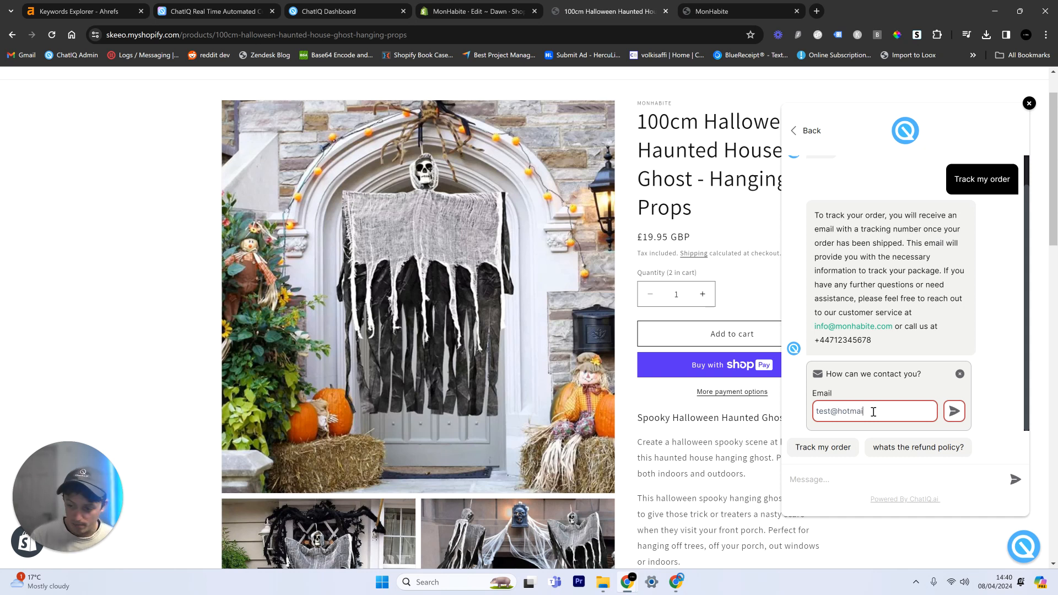
text(l.com)
click(955, 411)
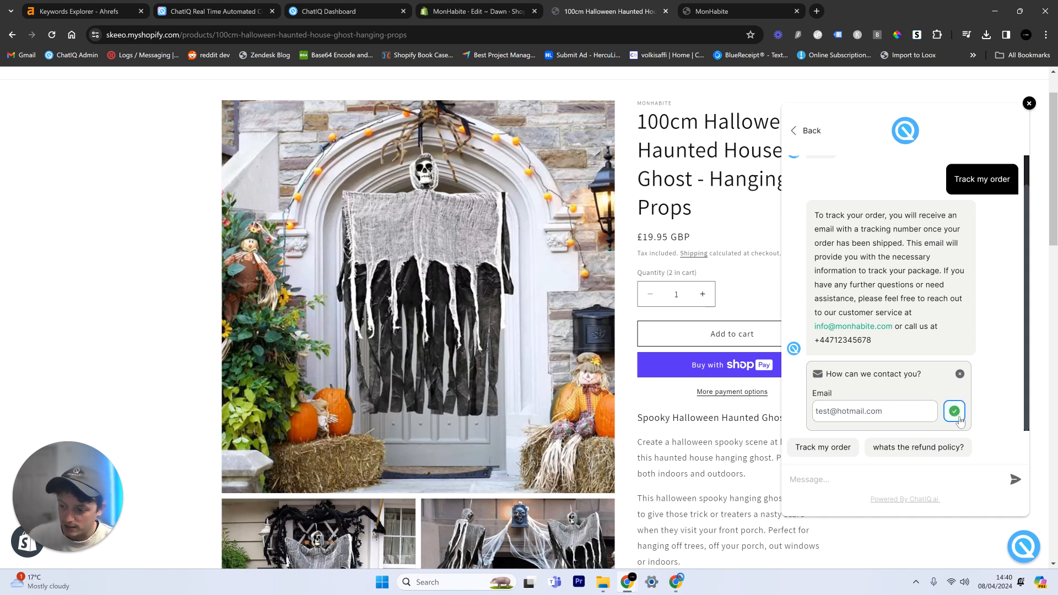
Step: Show the leads gathered by the "test" chatbot in the ChatIQ dashboard and download them
click(382, 6)
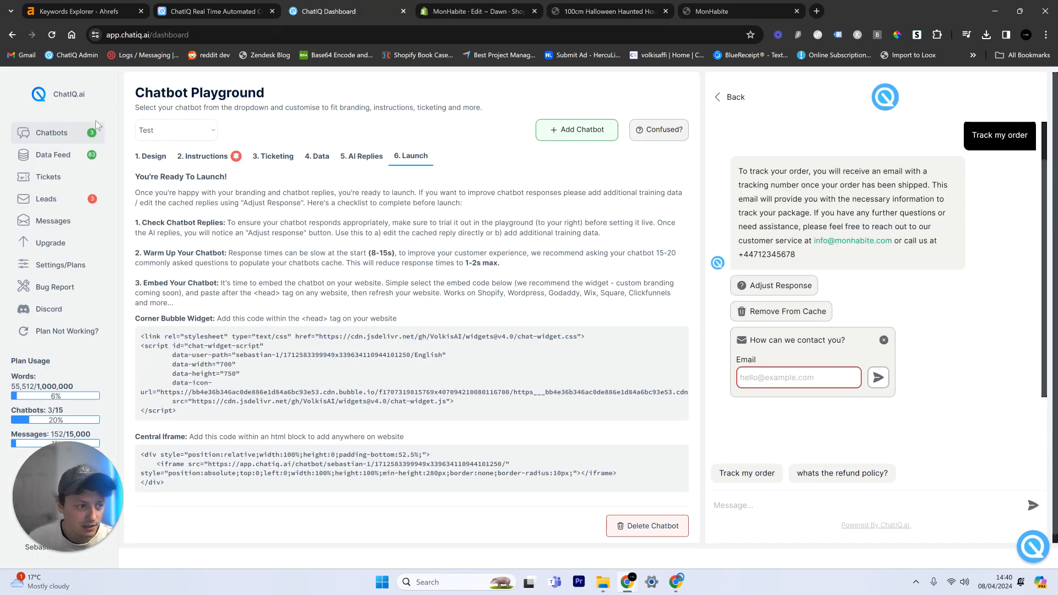
click(89, 200)
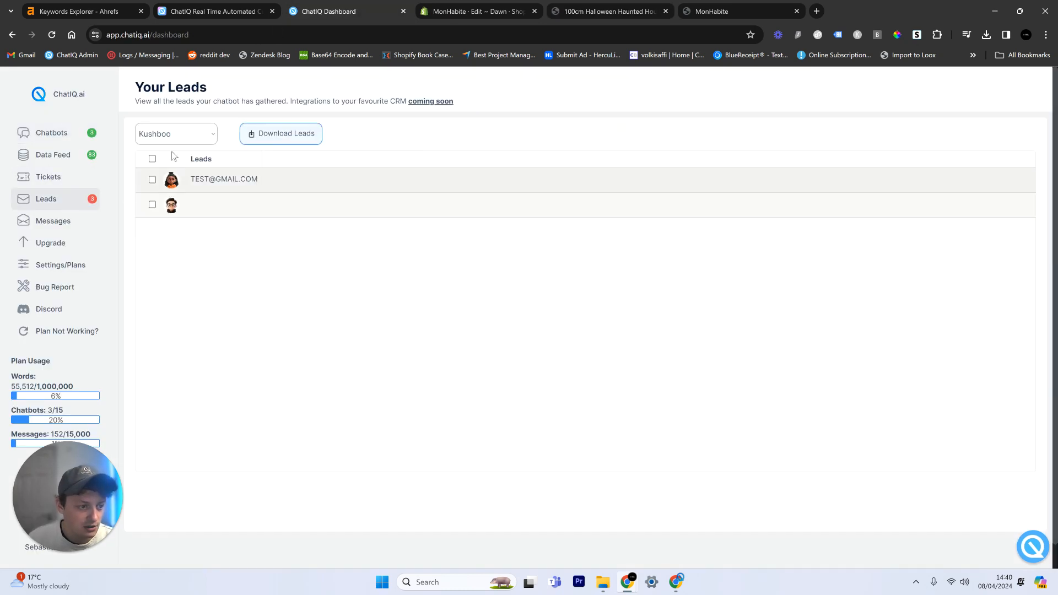
click(181, 134)
click(160, 170)
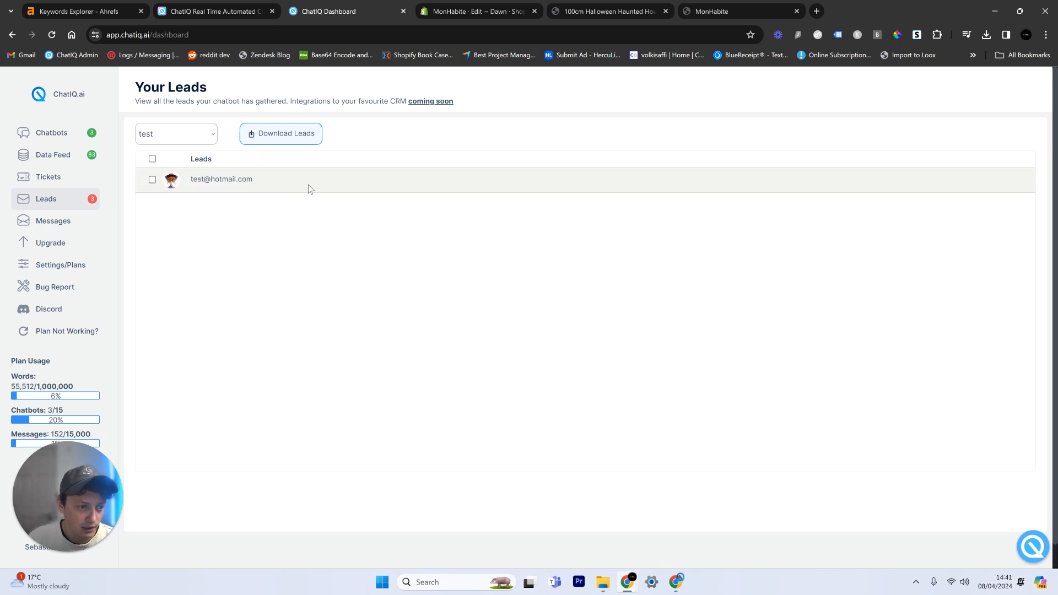
click(271, 133)
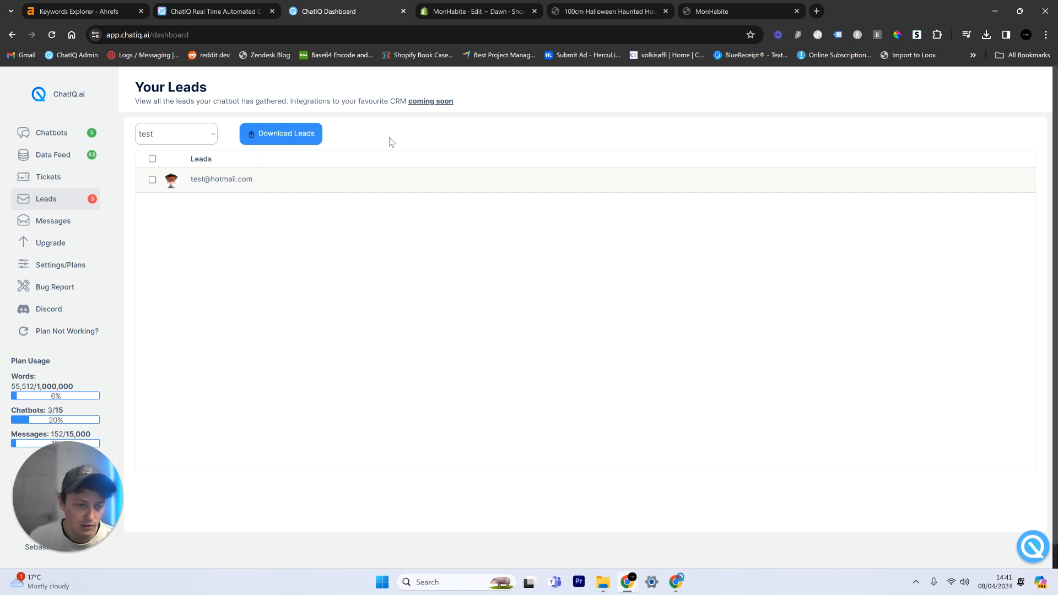
Step: Send the suggested question "whats the refund policy?" in the storefront chat widget and read through the conversation
click(587, 10)
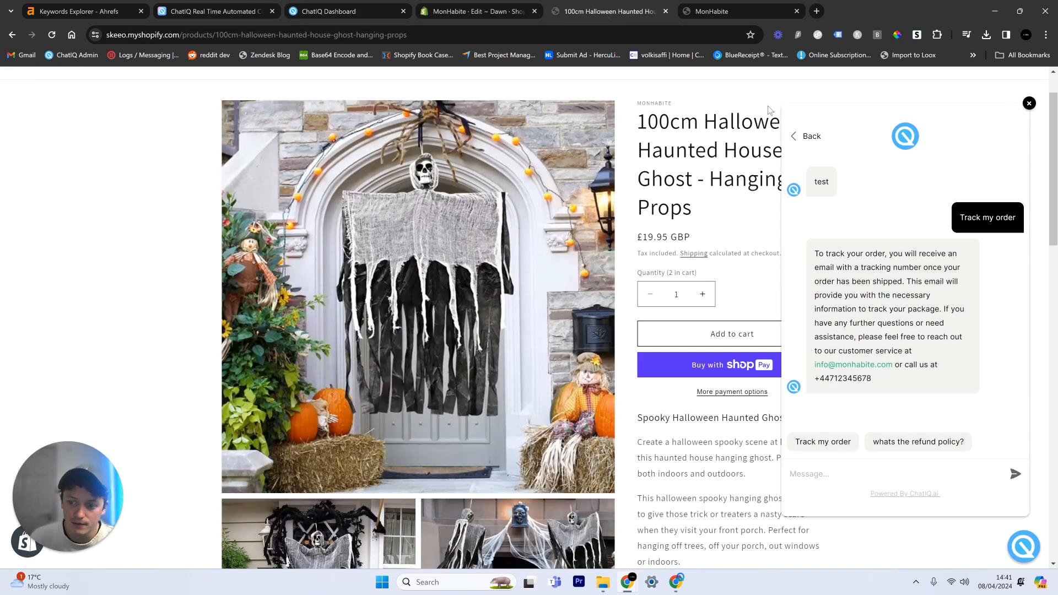
click(899, 445)
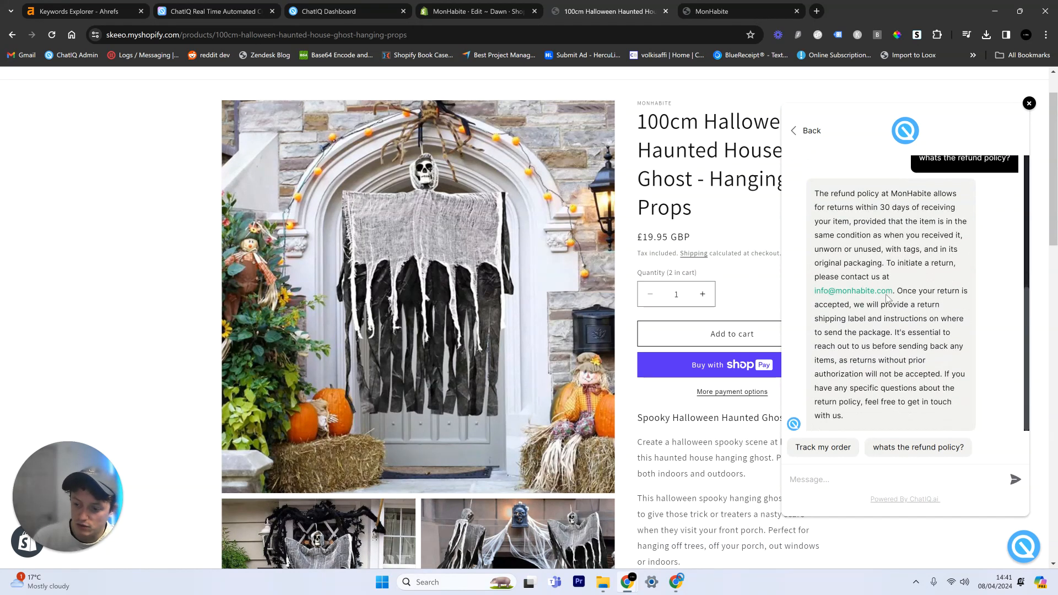
scroll(904, 292, up, 4)
scroll(940, 254, down, 4)
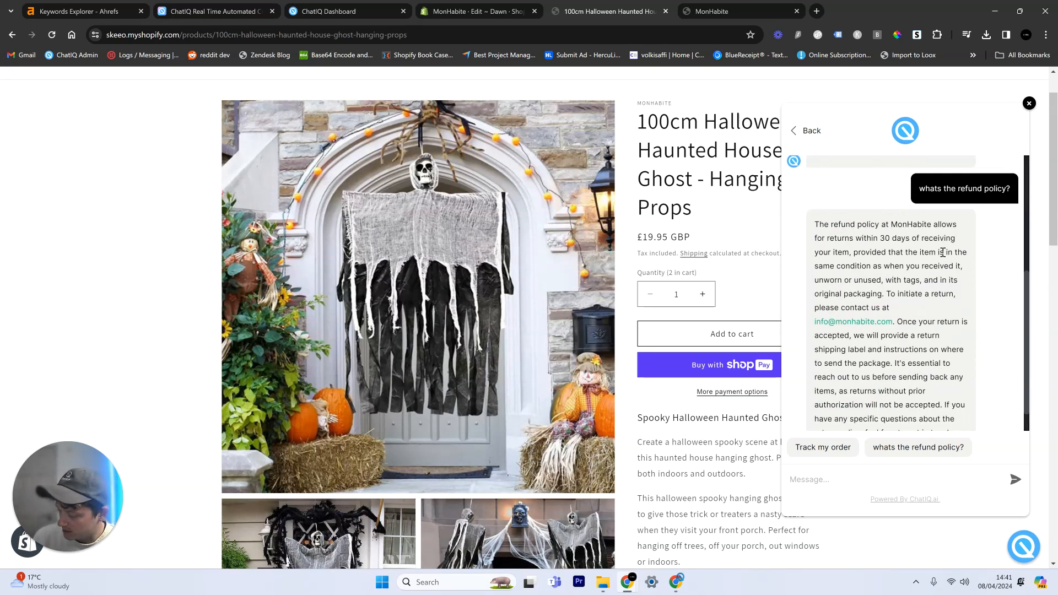
scroll(942, 252, up, 4)
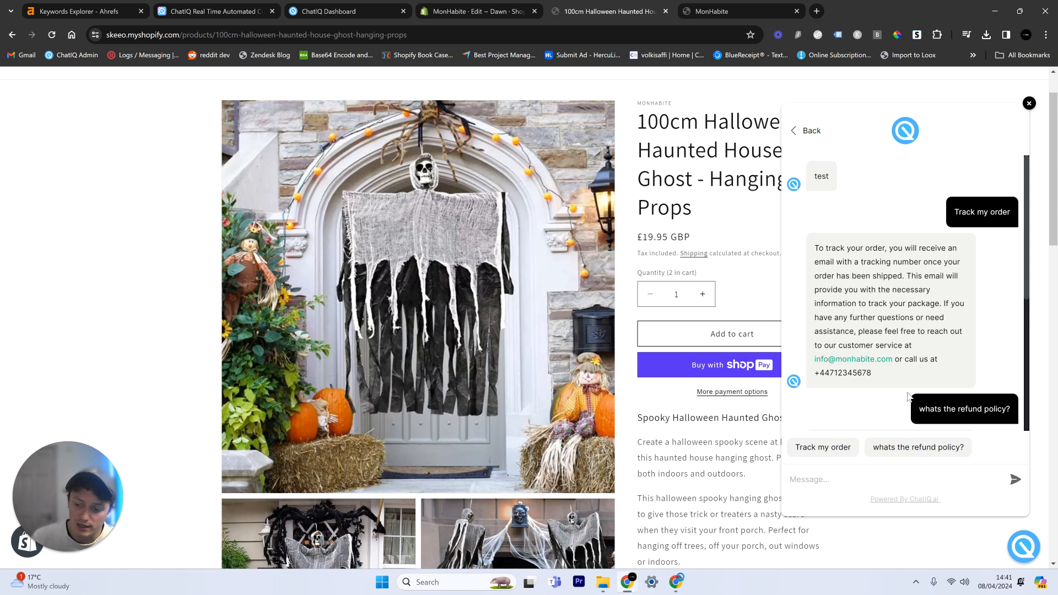
scroll(909, 395, up, 1)
scroll(914, 364, down, 4)
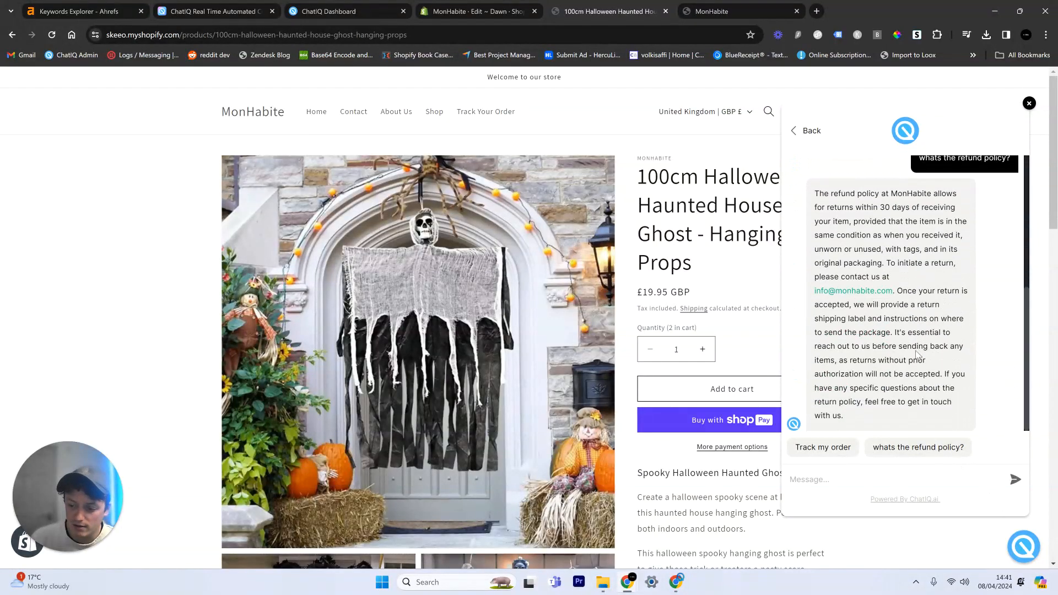
Step: Leave the storefront chat, view the widget's support ticket form and return to the ChatIQ dashboard
click(807, 130)
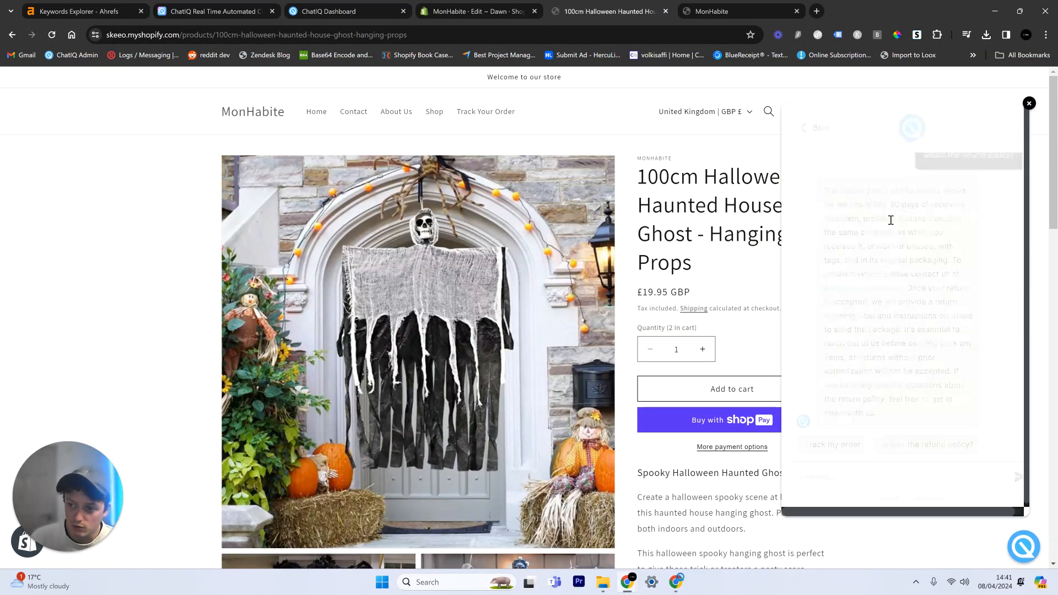
click(856, 457)
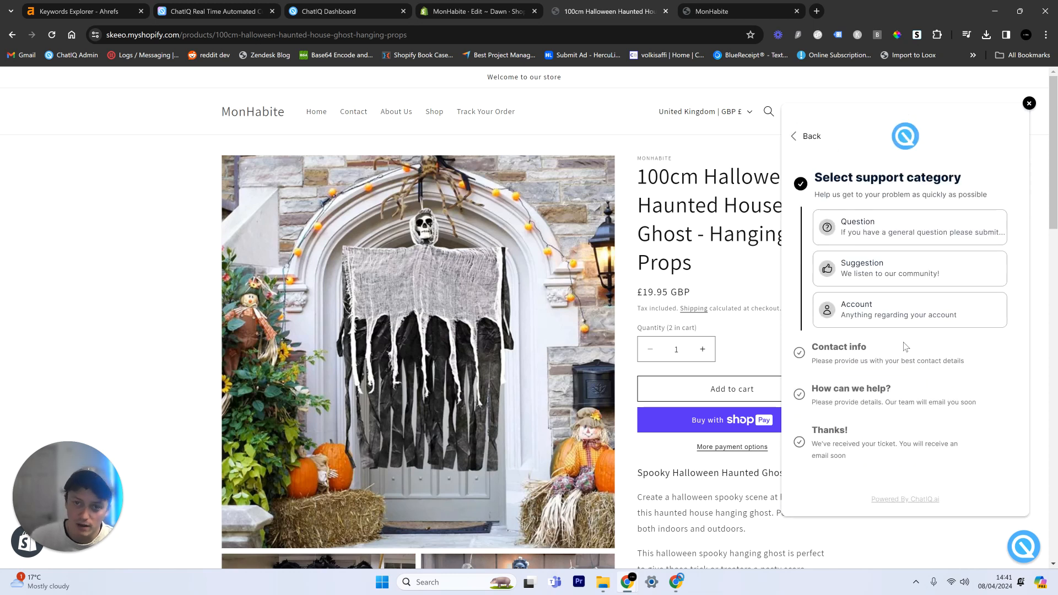
click(347, 5)
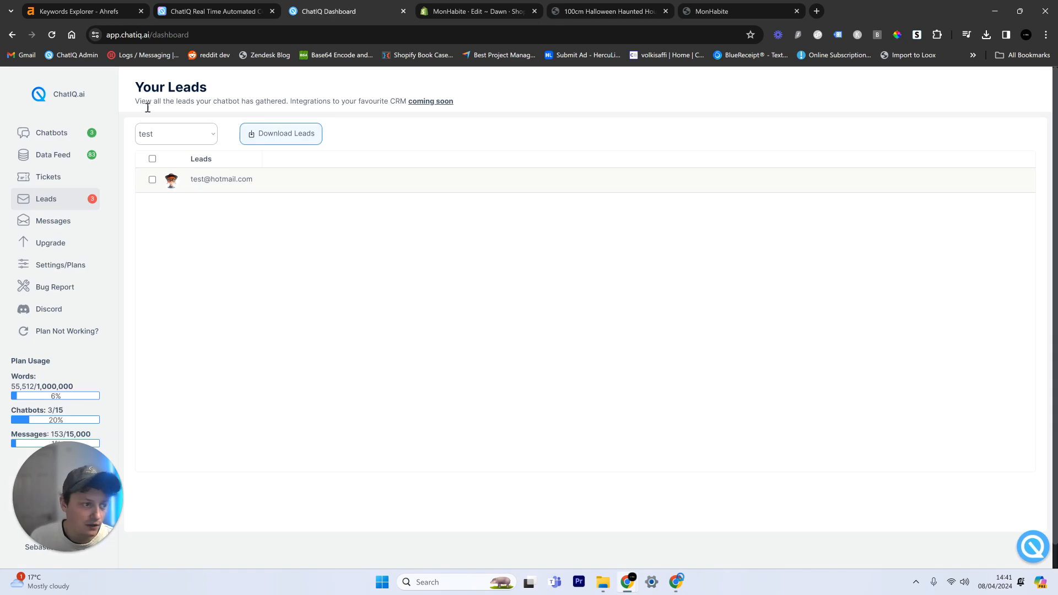
Step: Show the support tickets and check them for the "test", "Mon Habte" and "Kushboo" chatbots in turn, ending on "Kushboo"
click(55, 177)
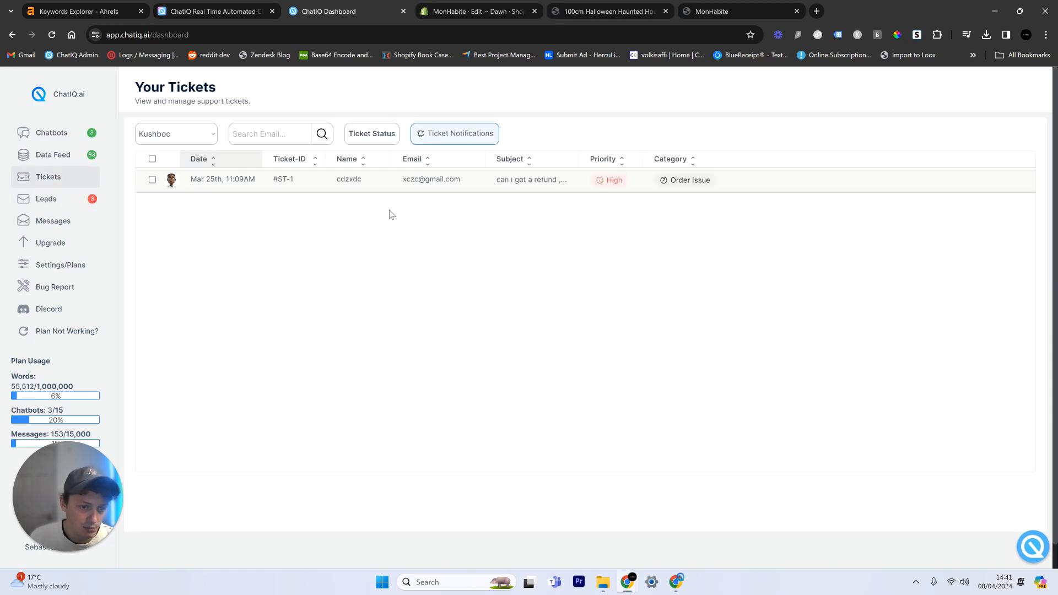
click(194, 134)
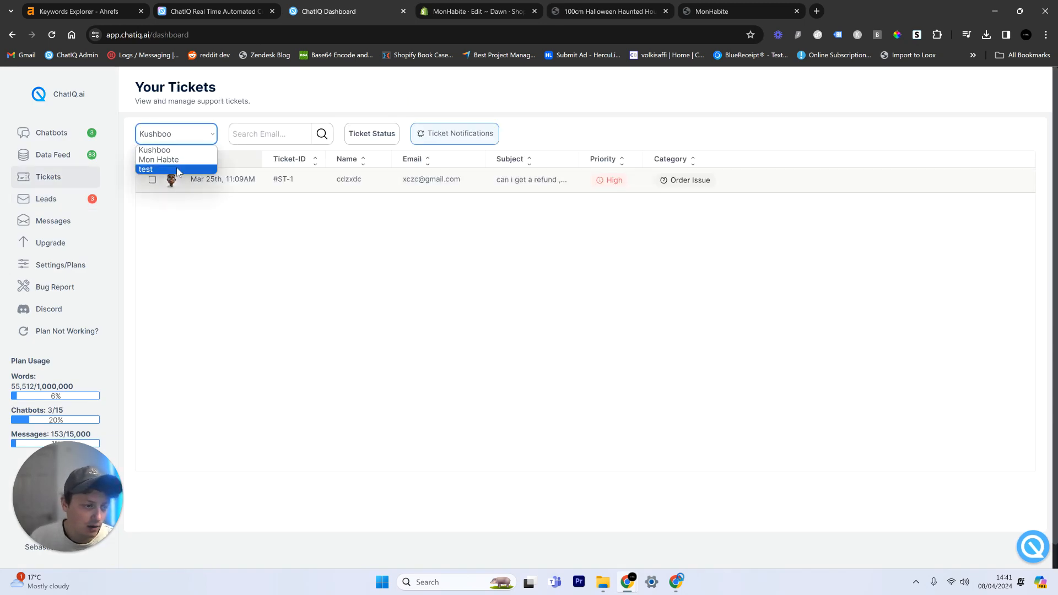
click(178, 170)
click(189, 134)
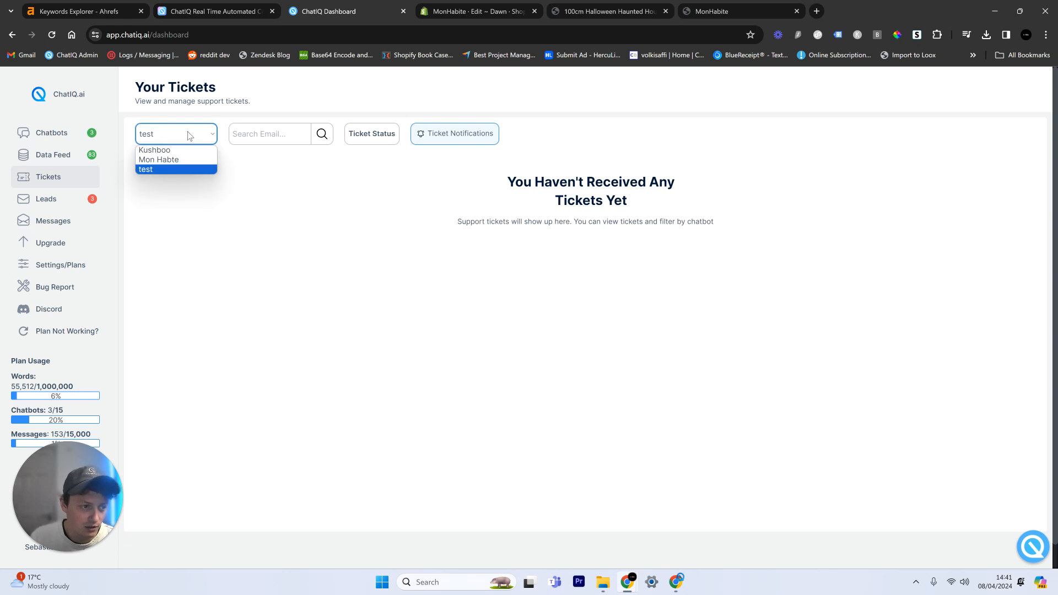
click(176, 159)
click(184, 135)
click(165, 150)
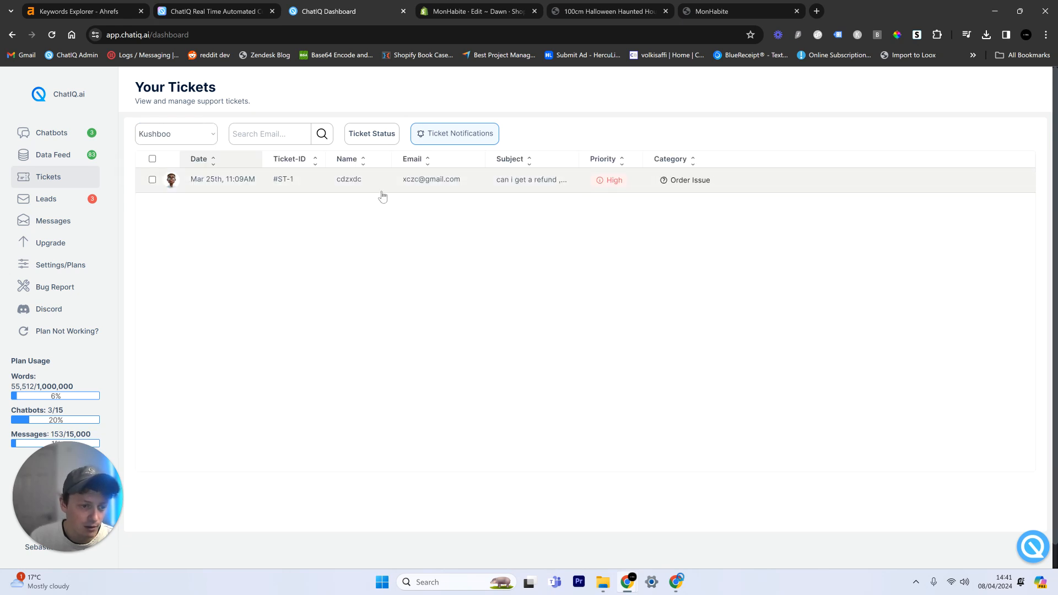
Step: Reopen the high-priority refund ticket of the "Kushboo" chatbot and start a reply to it
click(291, 182)
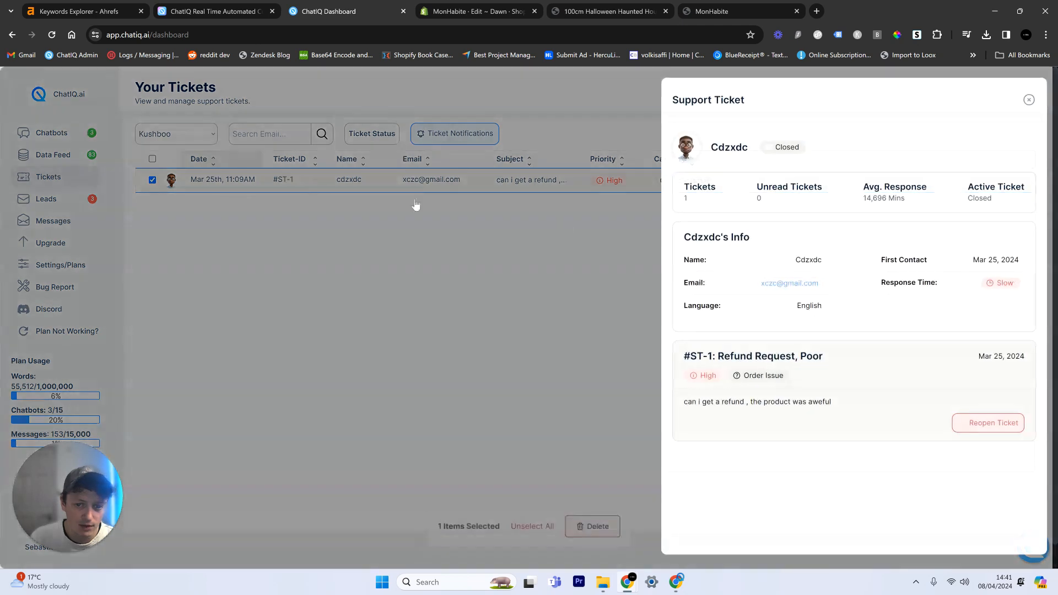
click(1003, 422)
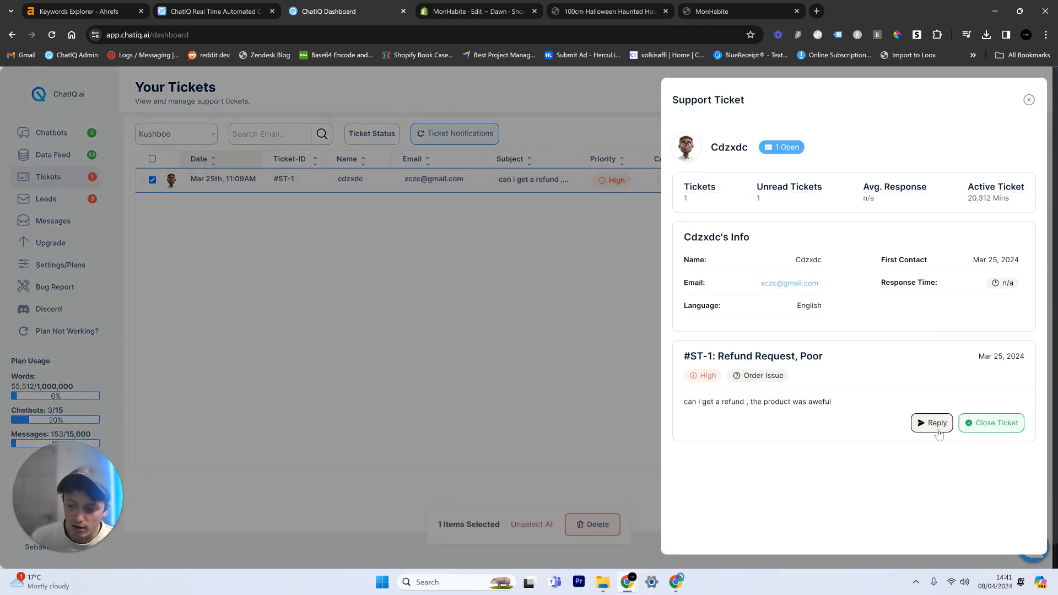
click(938, 431)
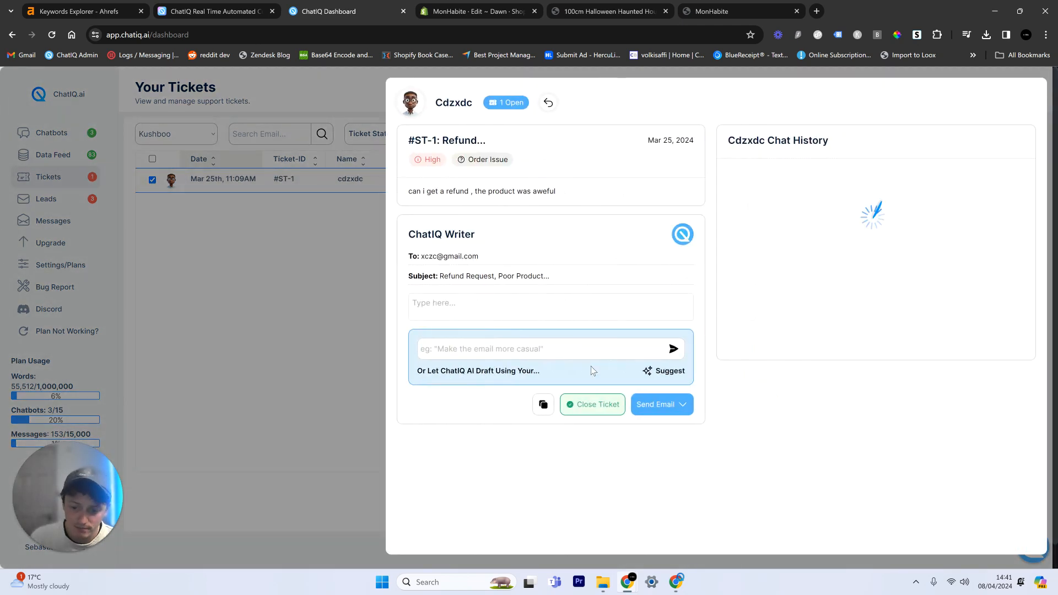
Step: Have ChatIQ AI draft the refund ticket reply and read through the customer's chat history
click(646, 372)
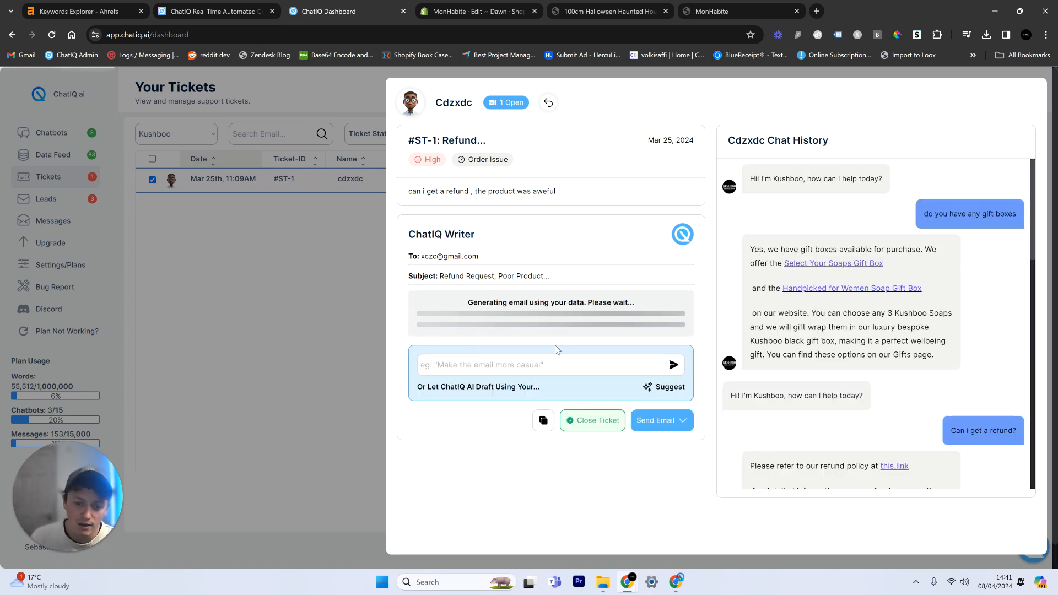
scroll(919, 200, down, 10)
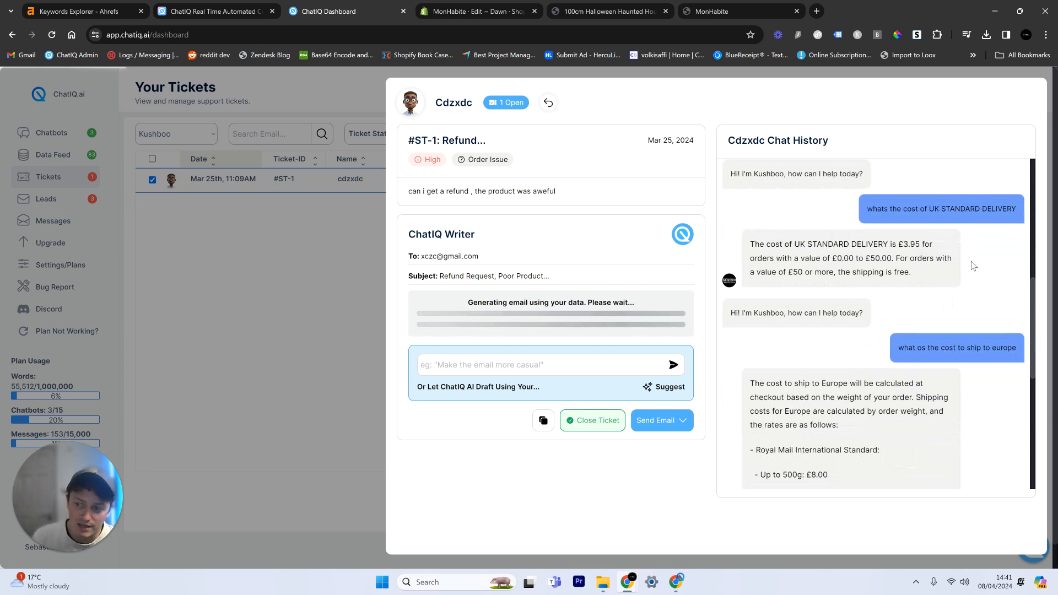
scroll(974, 266, down, 5)
scroll(861, 333, up, 10)
scroll(863, 338, down, 5)
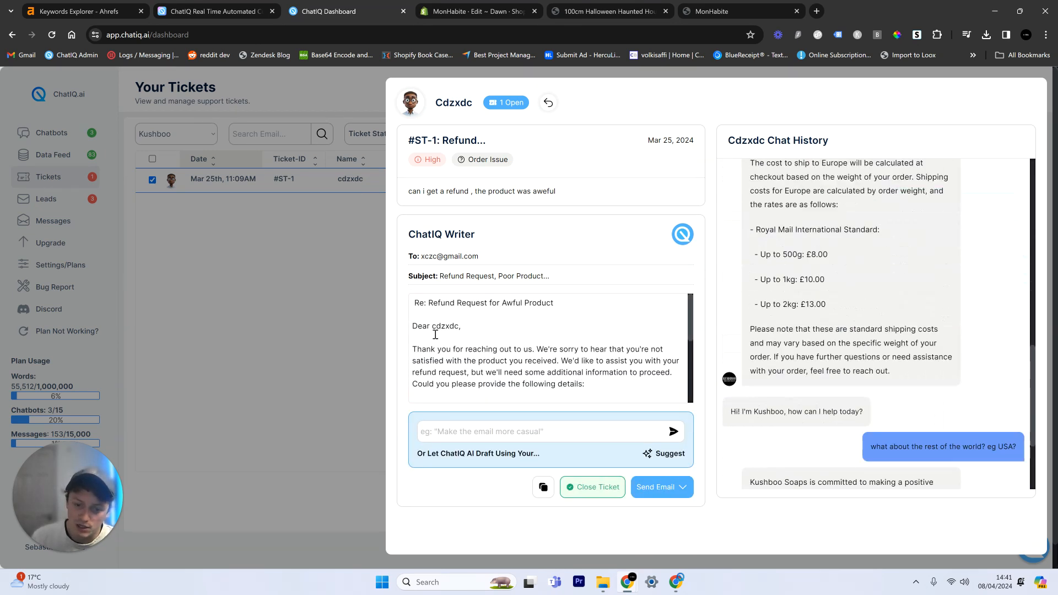
Step: Delete the "Re: Refund Request for Awful Product" line from the draft and replace the "[Your Name]" placeholder with the sender's name
drag(437, 315, 394, 287)
key(BackSpace)
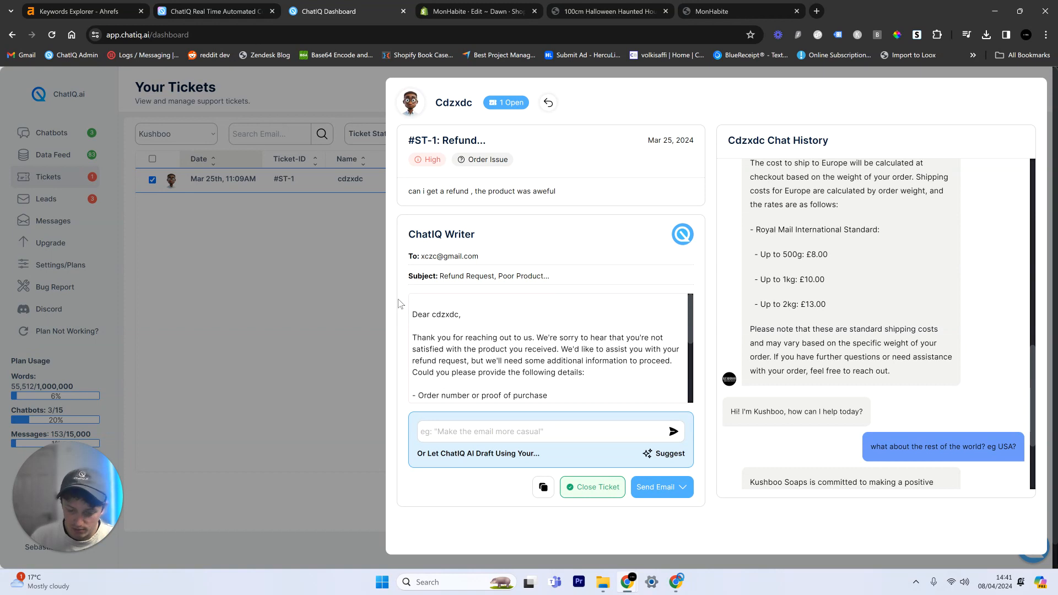
scroll(478, 304, down, 5)
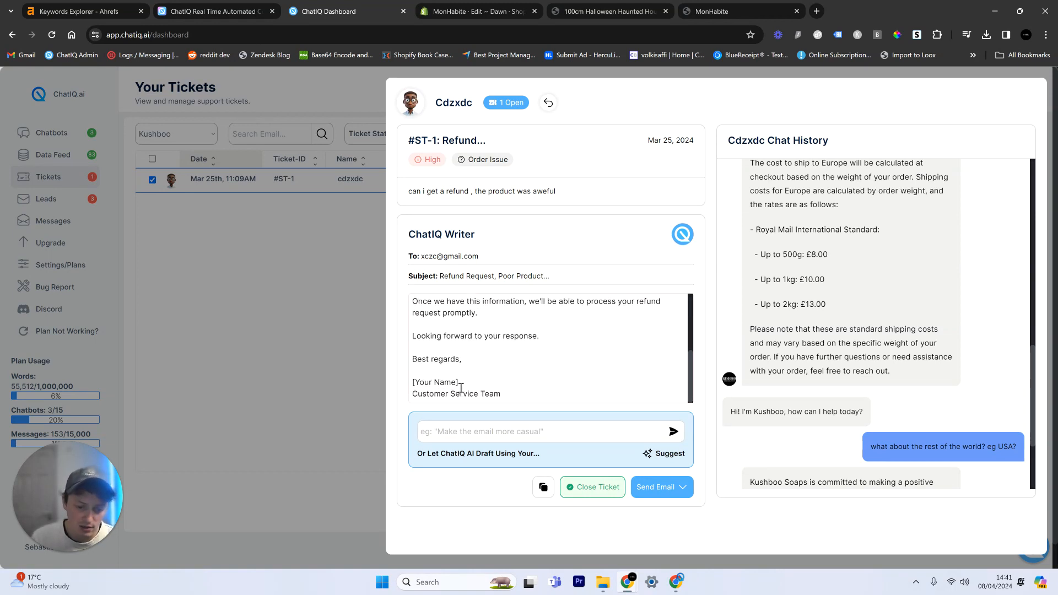
triple_click(438, 382)
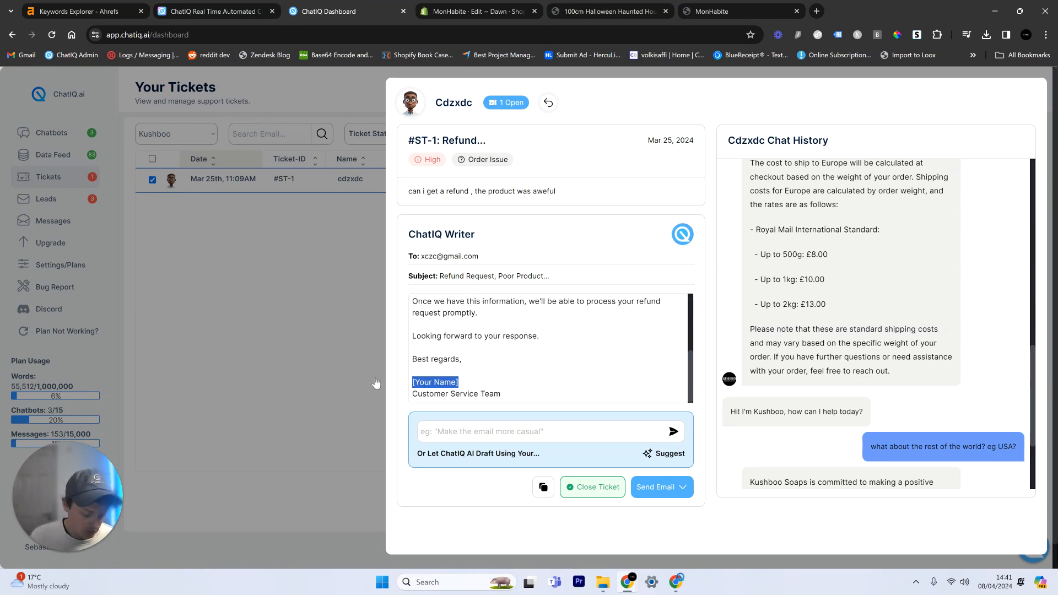
text(Seb)
Step: View the reply's e-mail sending options, then leave the ticket and show the Sendgrid integration settings
click(661, 487)
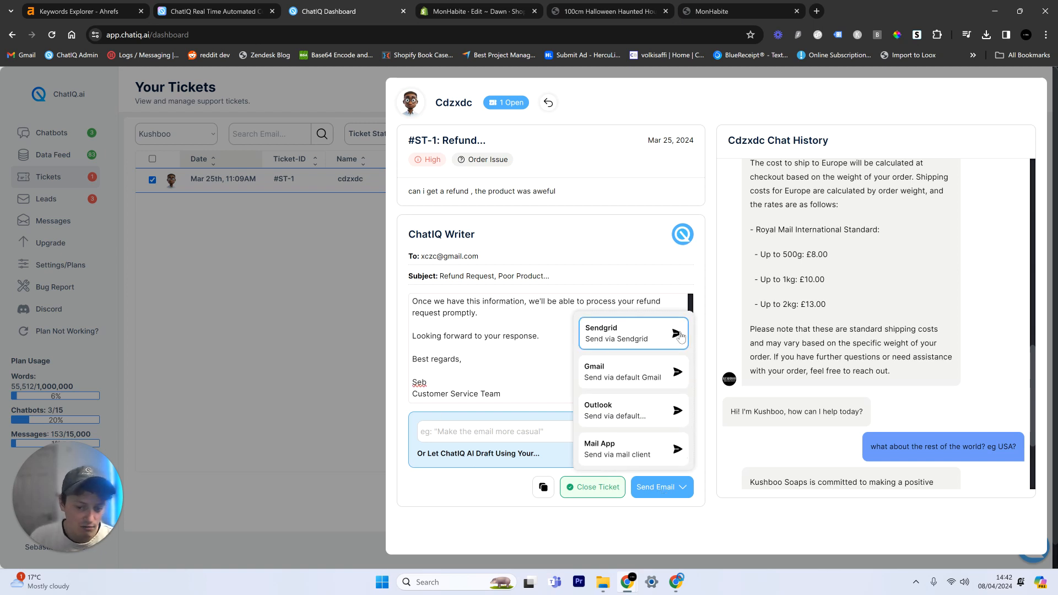
click(279, 301)
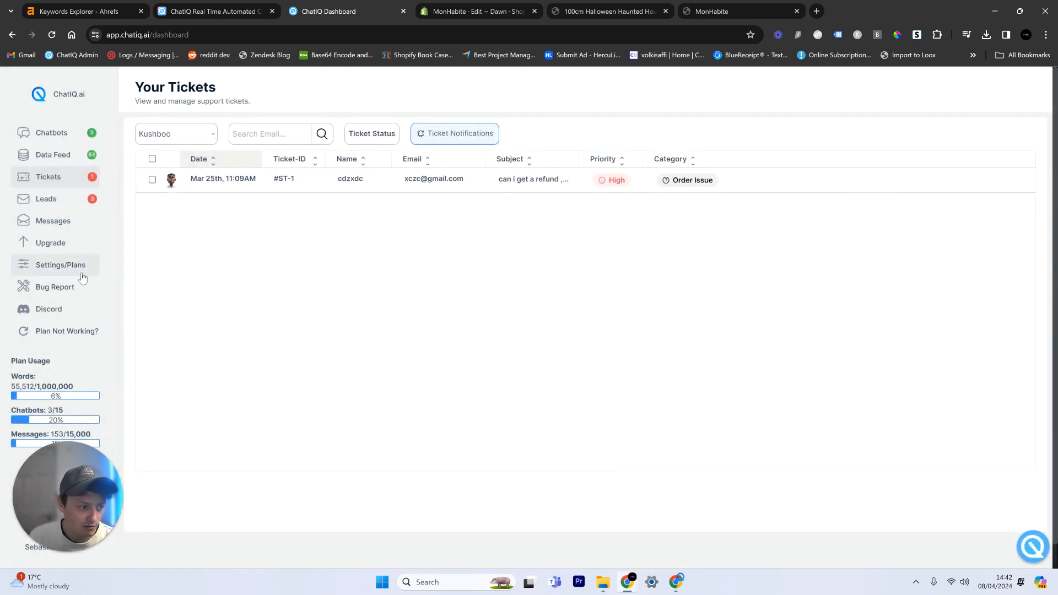
click(82, 277)
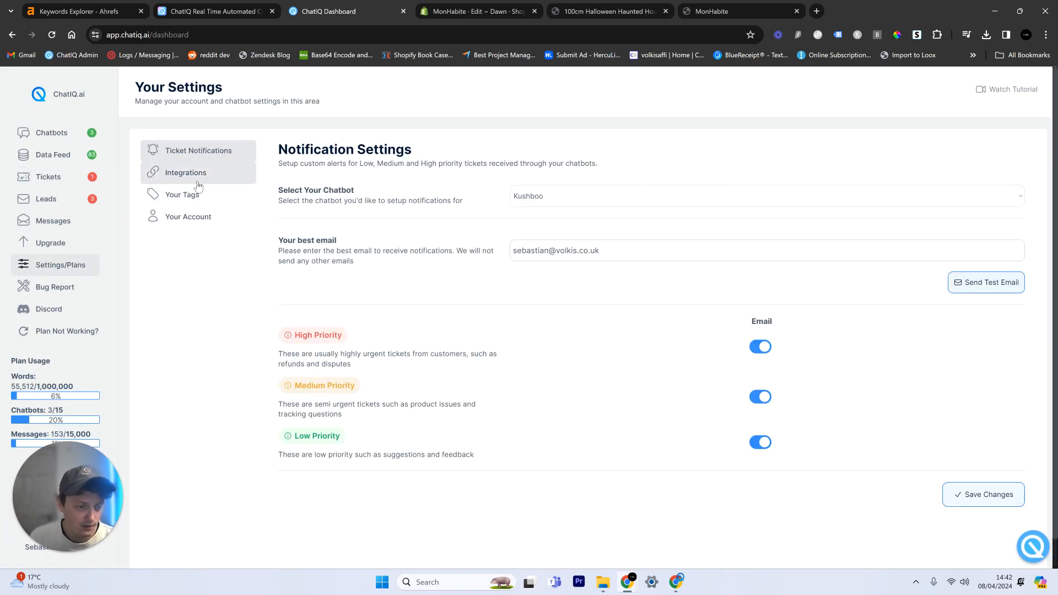
click(194, 179)
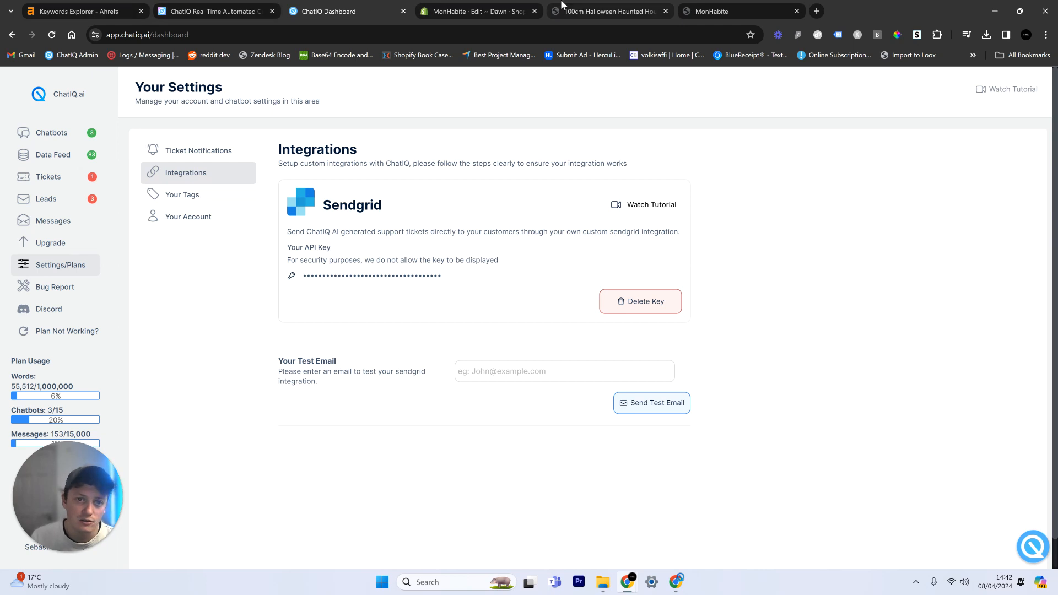
Step: Switch back to the storefront product page, view its footer and return the chat widget to its welcome screen
click(562, 5)
scroll(369, 498, down, 15)
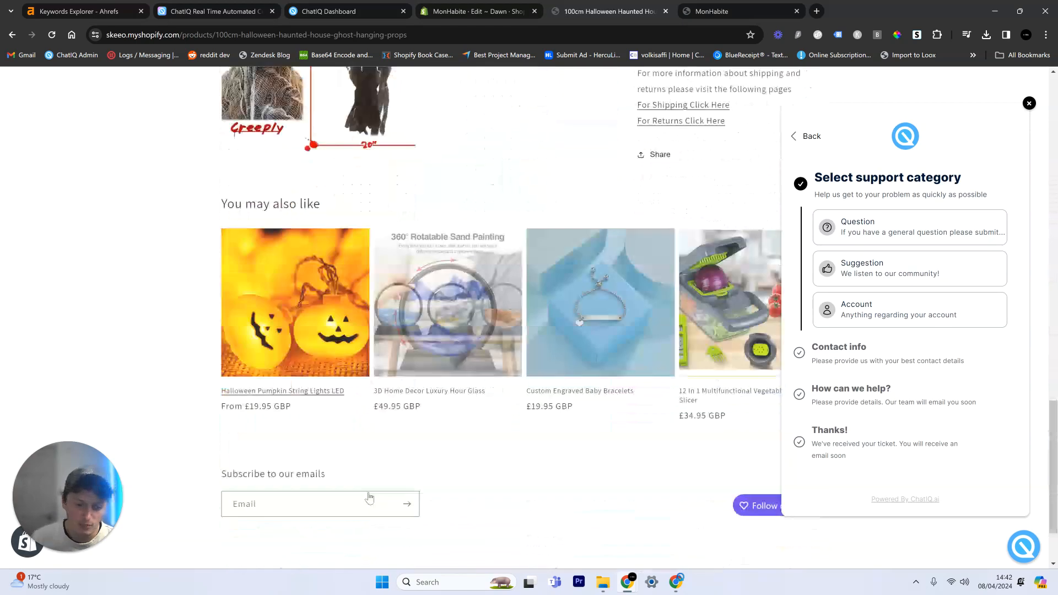
scroll(370, 498, down, 2)
click(1021, 559)
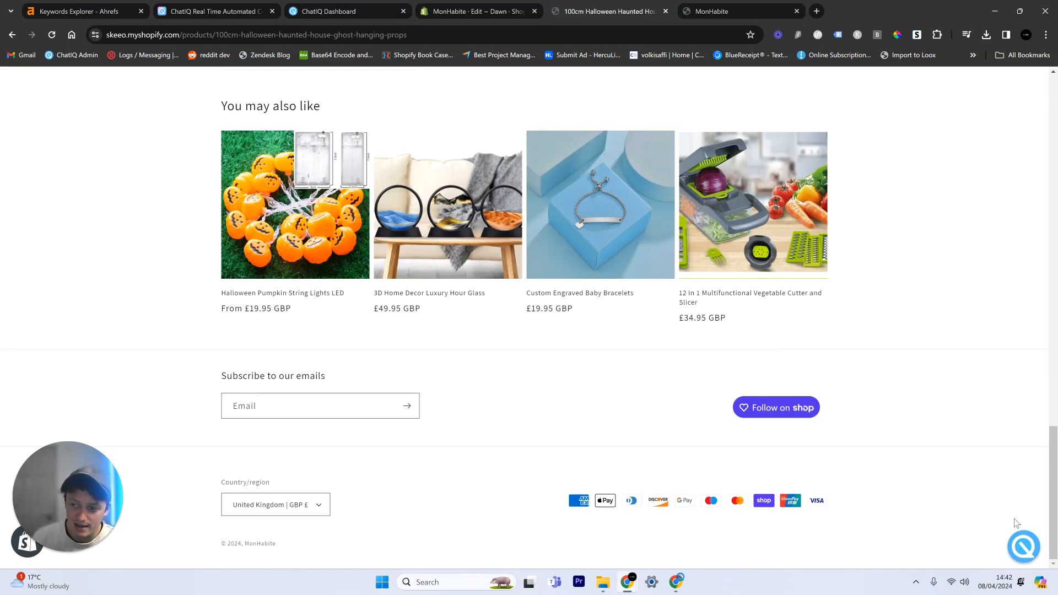
click(1020, 547)
click(797, 136)
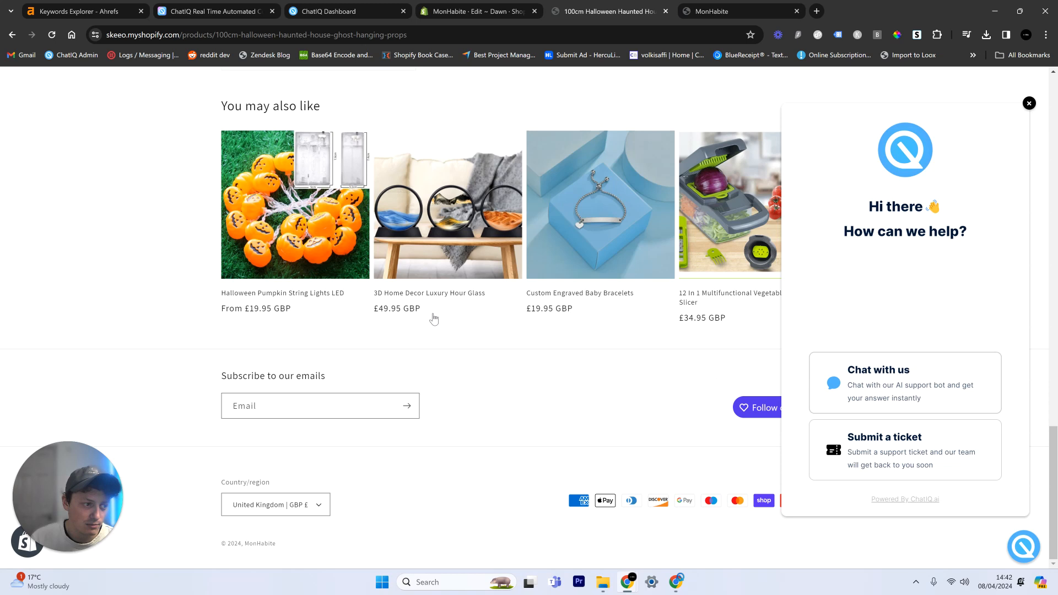
Step: View the ChatIQ home page, then return to the dashboard and show the Chatbot Playground
click(220, 11)
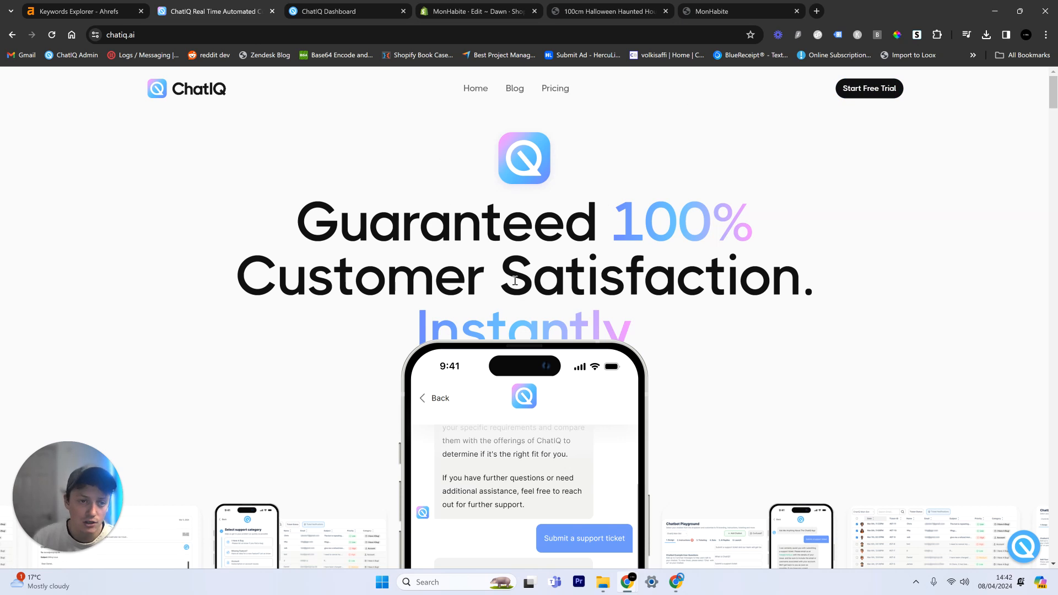
click(353, 11)
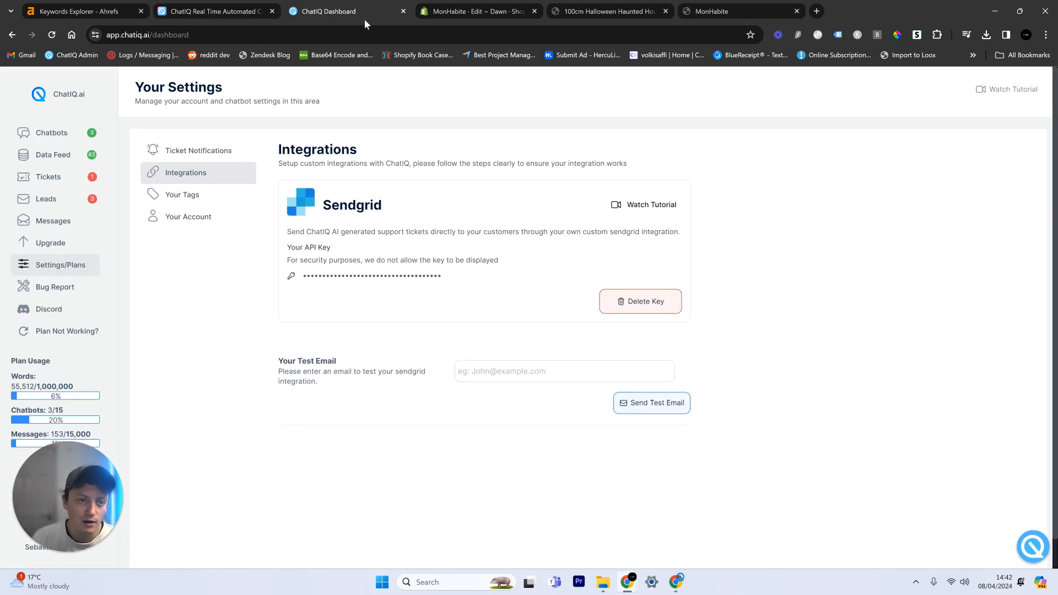
click(90, 133)
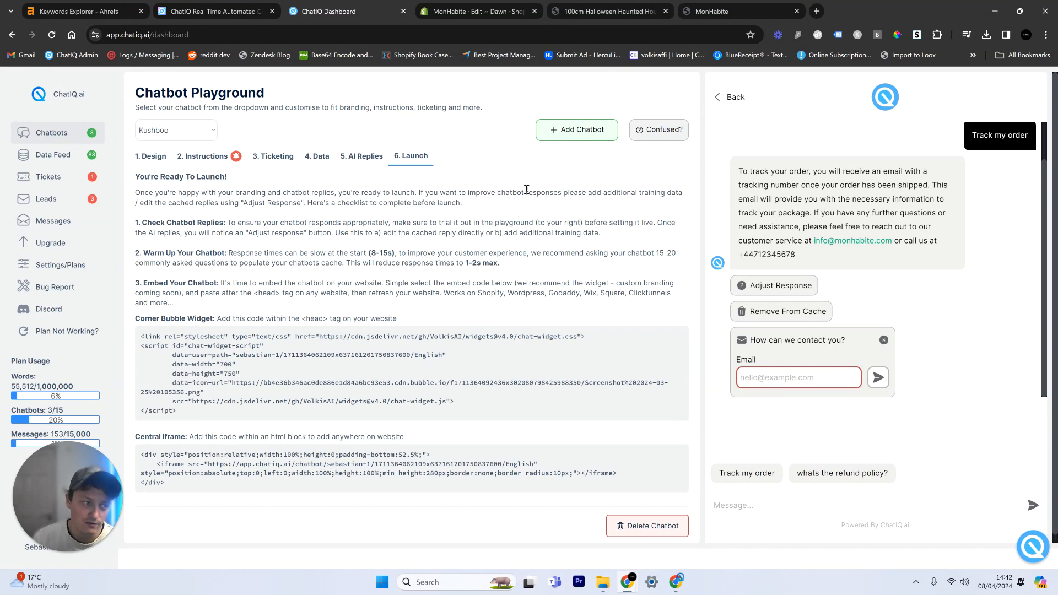